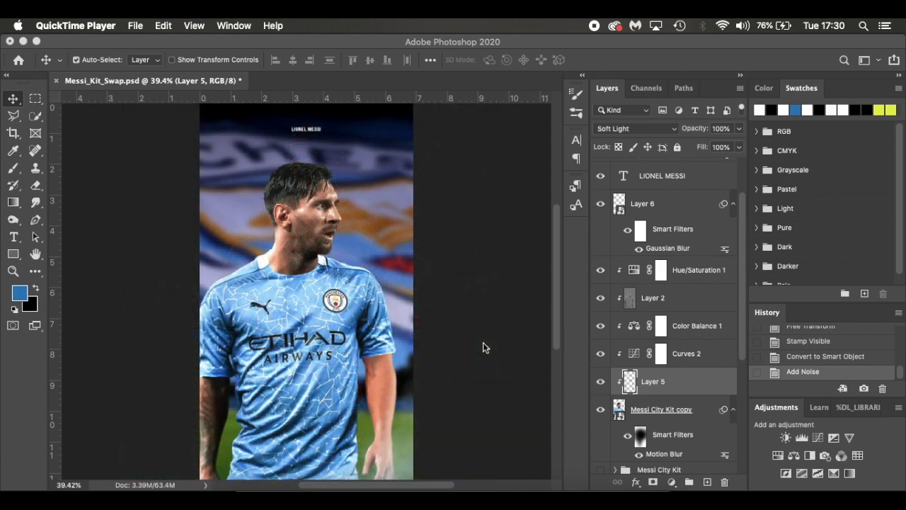
# Examine the finished kit swap composite up close, from the shirt details and collar to the arms and background
pyautogui.click(487, 335)
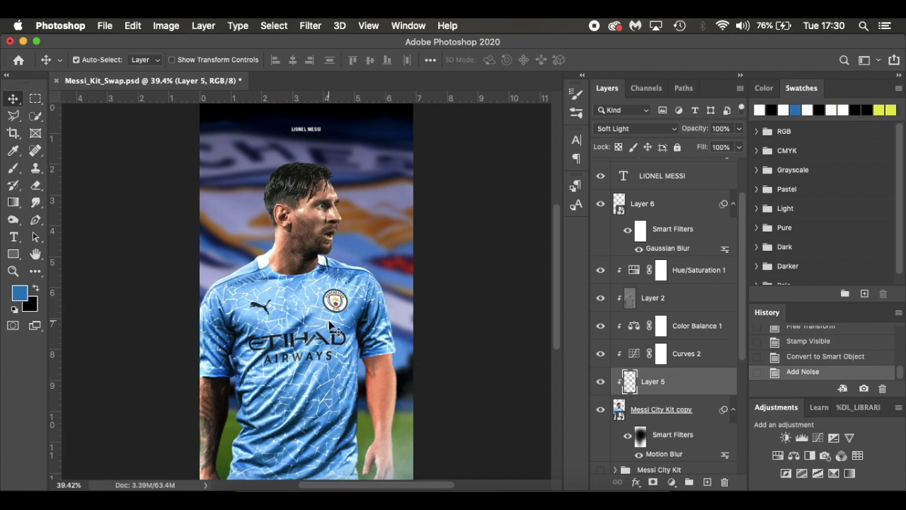
pyautogui.scroll(9, 329, 321)
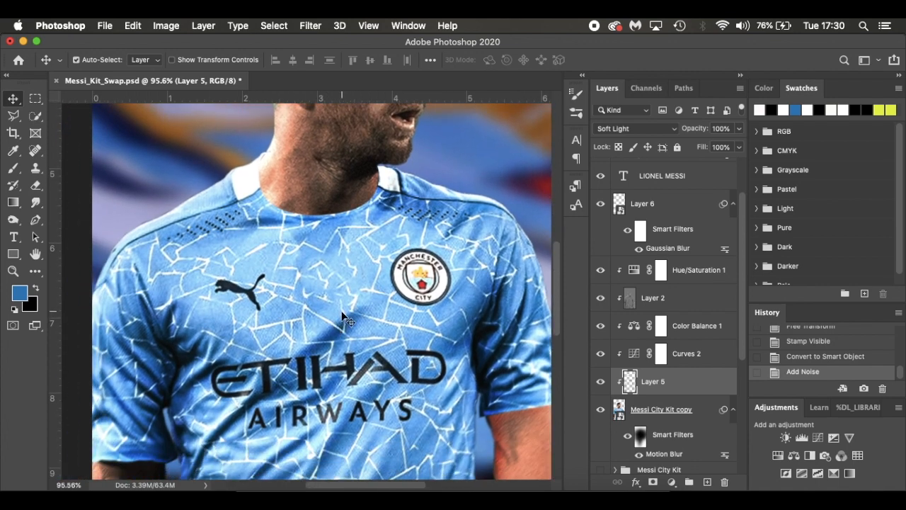
pyautogui.scroll(-3, 342, 317)
pyautogui.scroll(-5, 342, 317)
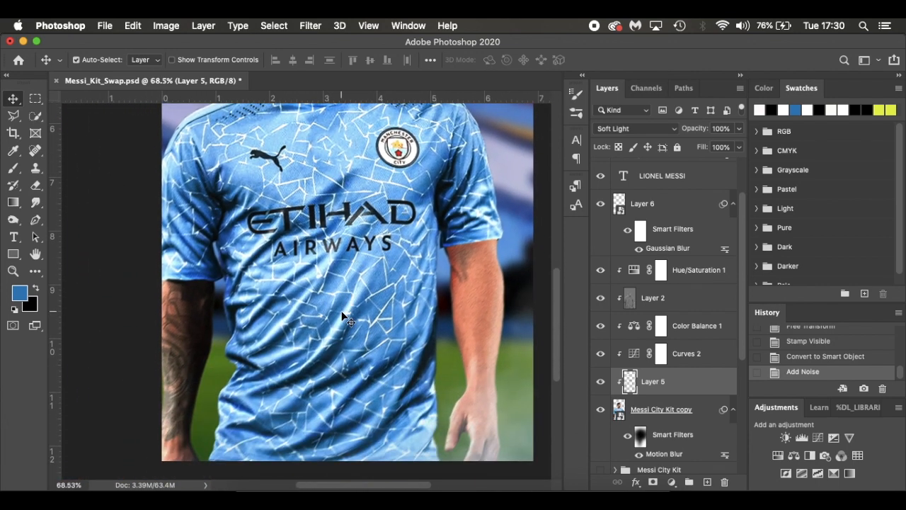
pyautogui.scroll(-2, 342, 317)
pyautogui.scroll(4, 342, 316)
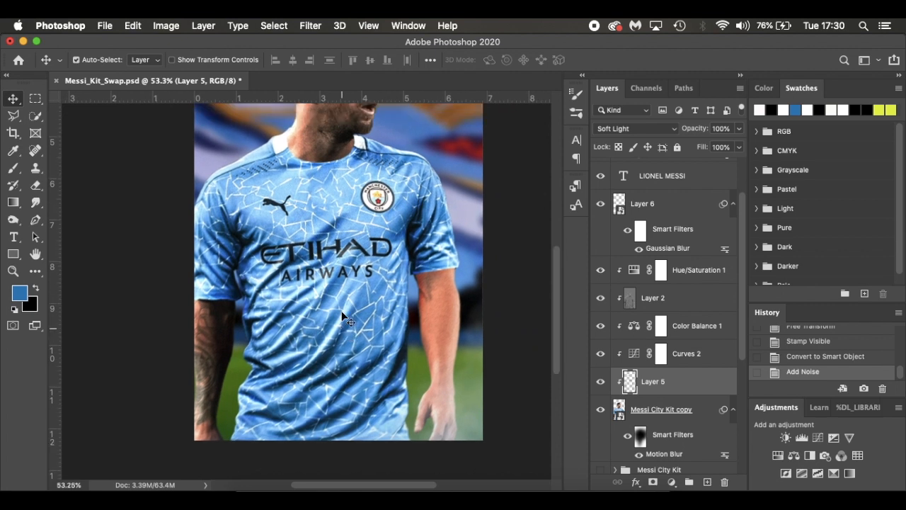
pyautogui.scroll(-2, 342, 317)
pyautogui.hscroll(1, 343, 317)
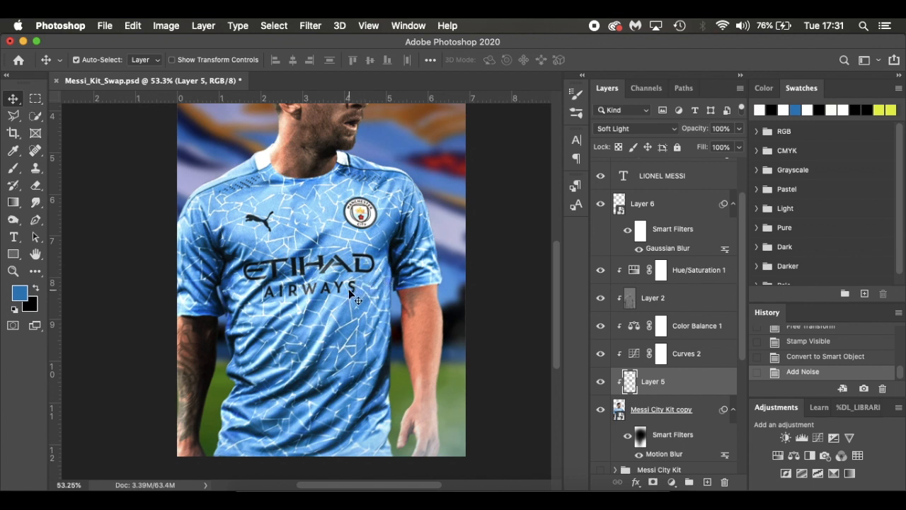
pyautogui.scroll(-1, 352, 297)
pyautogui.scroll(2, 352, 297)
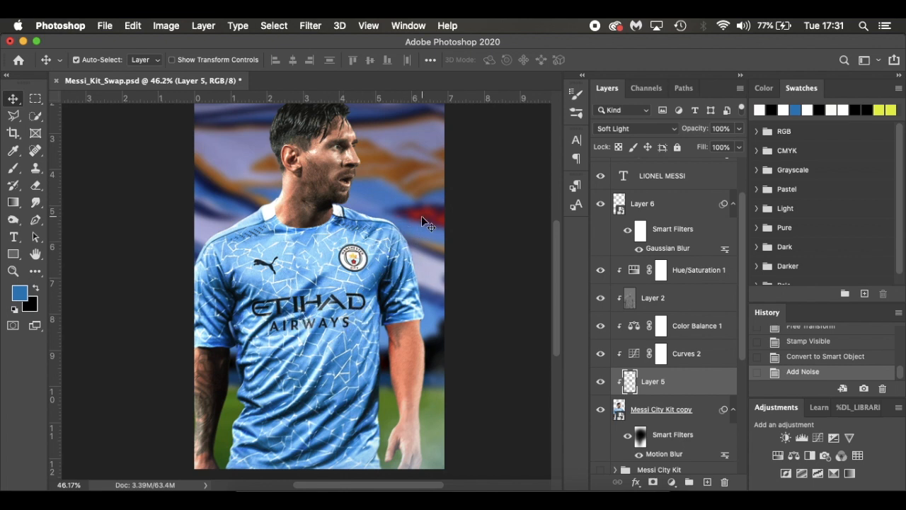
pyautogui.scroll(-2, 421, 215)
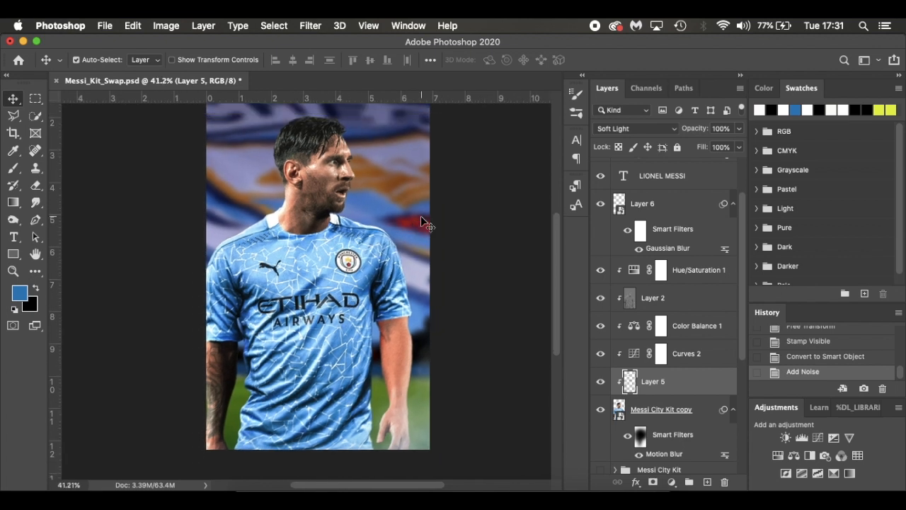
pyautogui.scroll(1, 421, 215)
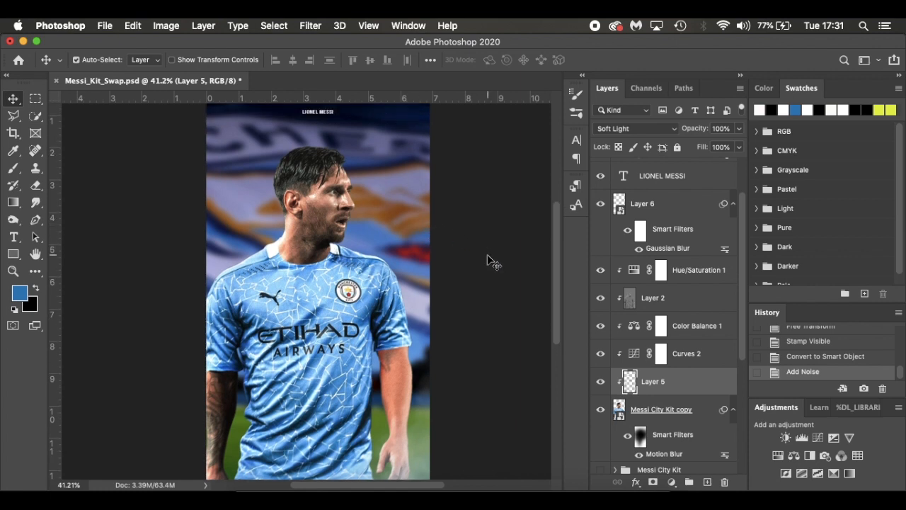
pyautogui.scroll(-1, 390, 271)
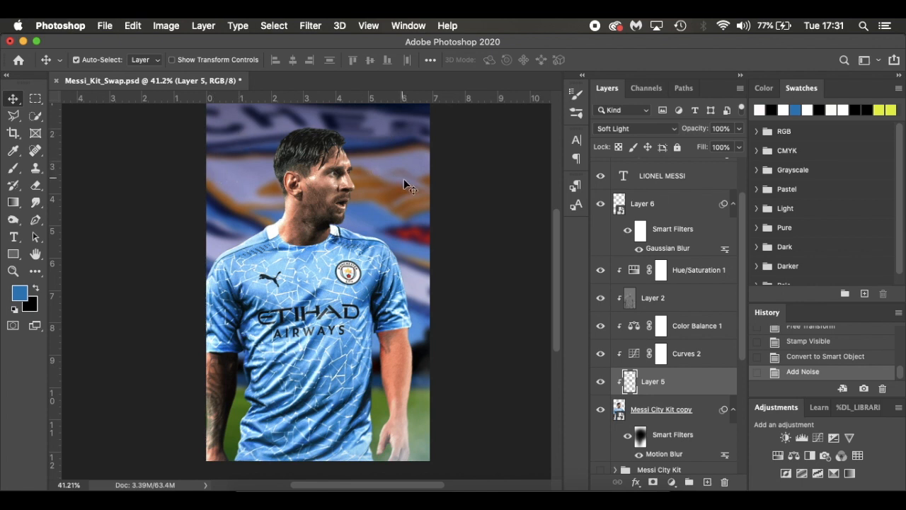
pyautogui.scroll(-1, 416, 190)
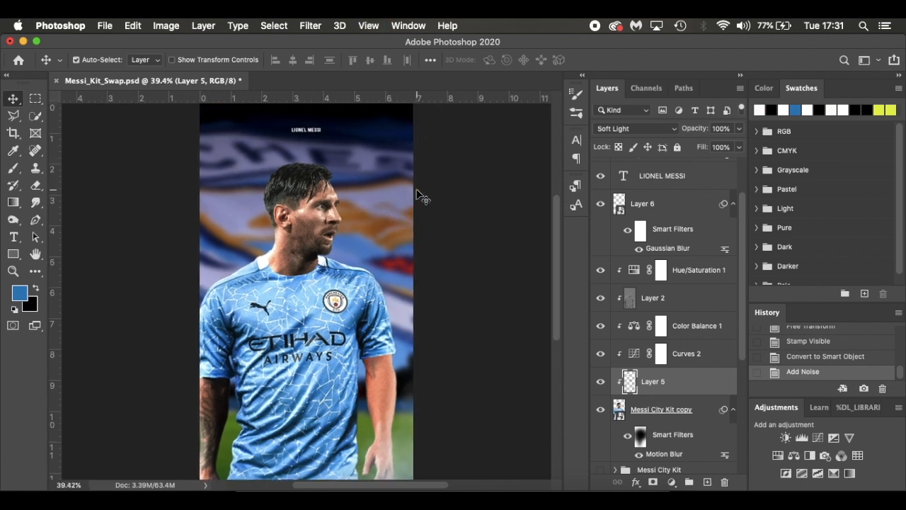
# Create a new document 1200 x 1600 pixels at 300 pixels/inch with a black (000000) background
pyautogui.press('super+n')
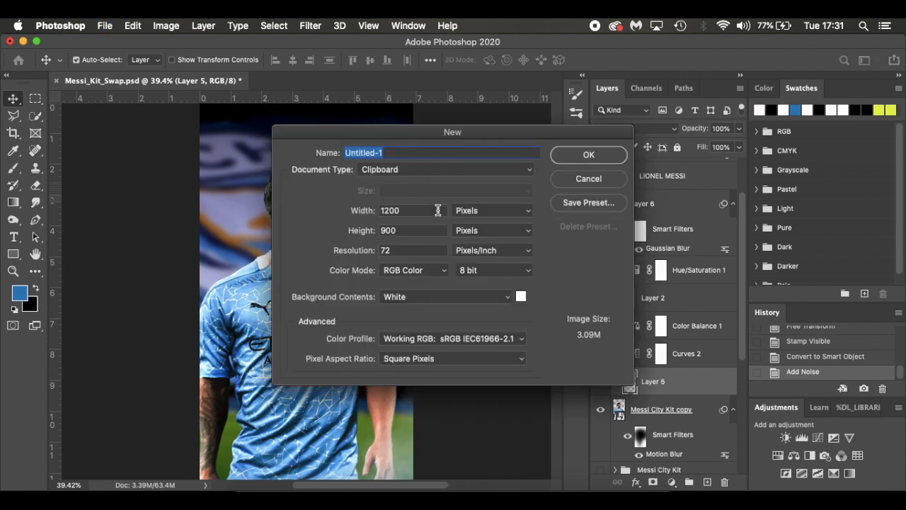
pyautogui.doubleClick(412, 225)
pyautogui.write('1600')
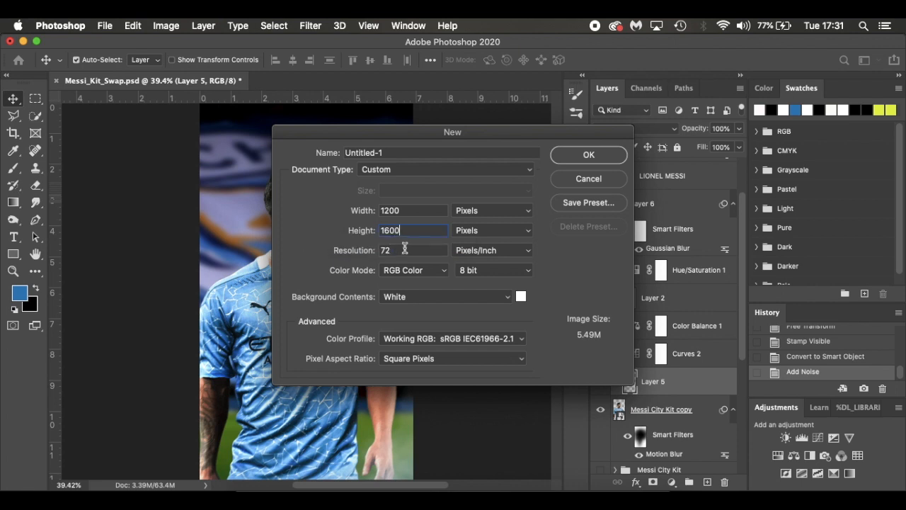
pyautogui.moveTo(404, 250); pyautogui.dragTo(265, 252)
pyautogui.write('300')
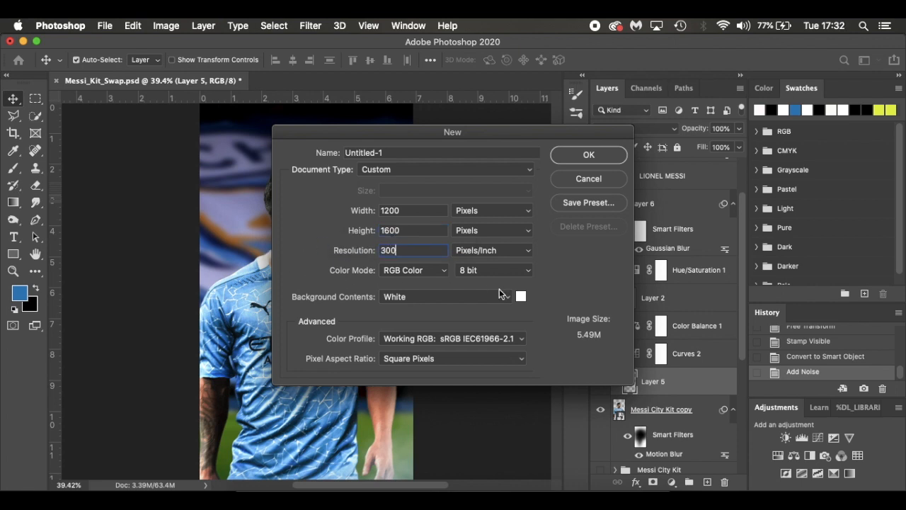
pyautogui.click(520, 299)
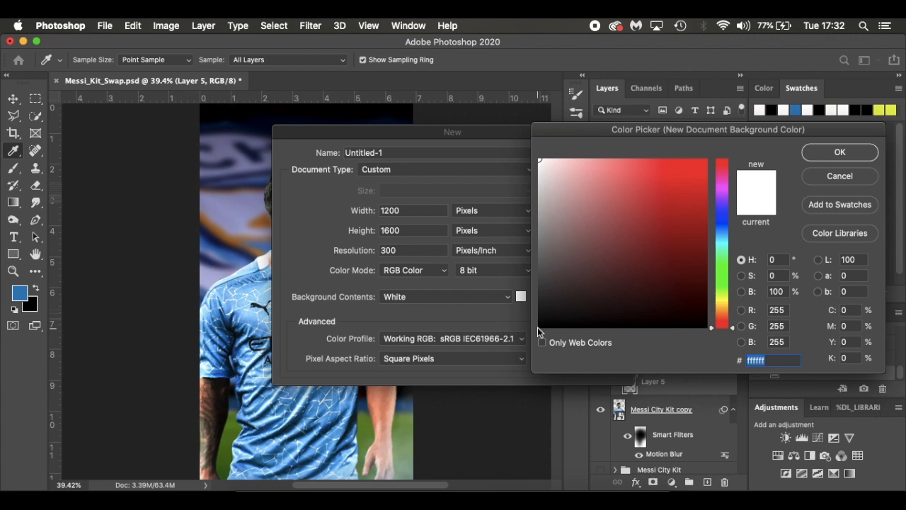
pyautogui.click(539, 326)
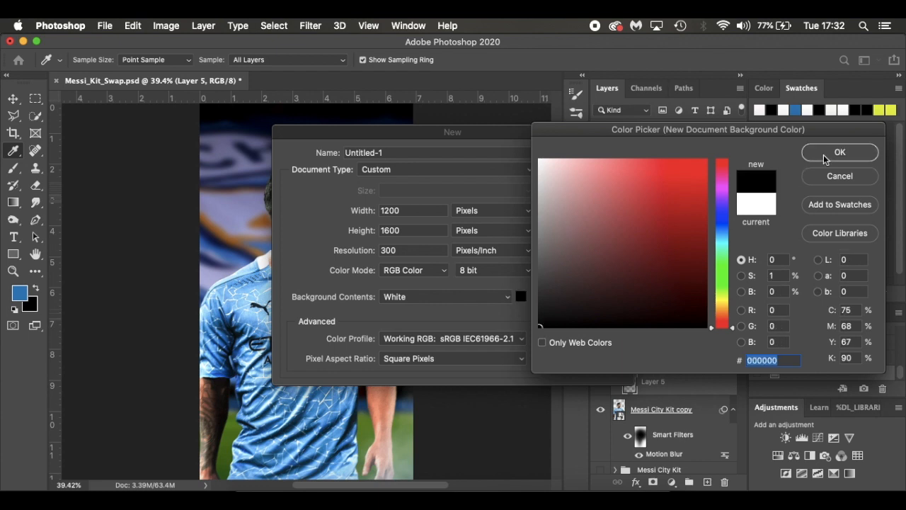
pyautogui.click(823, 157)
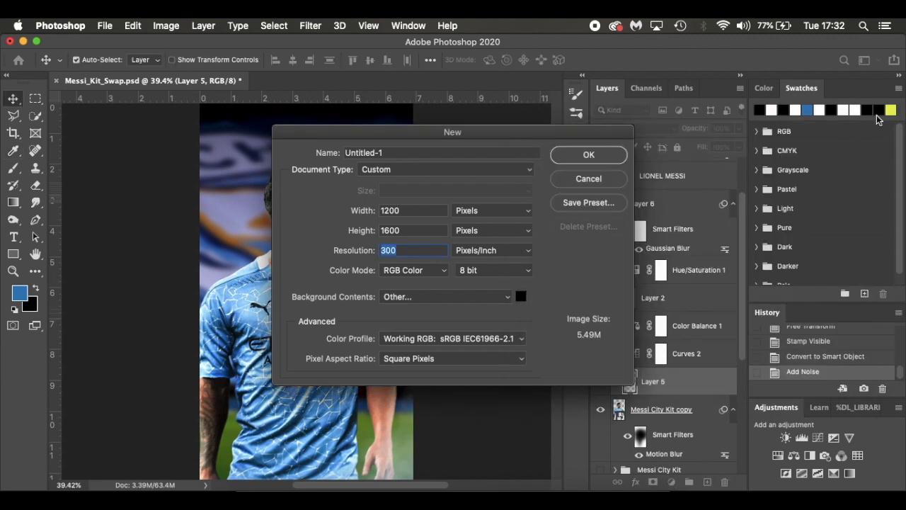
pyautogui.click(585, 154)
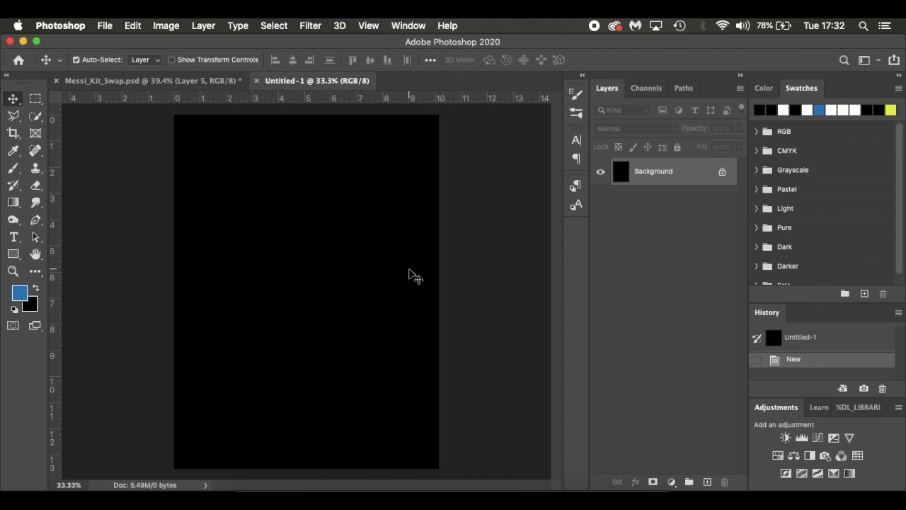
# Place the Gabriel Jesus - FootyRenders.png image from the Latest Tutorial folder into the new document
pyautogui.click(251, 501)
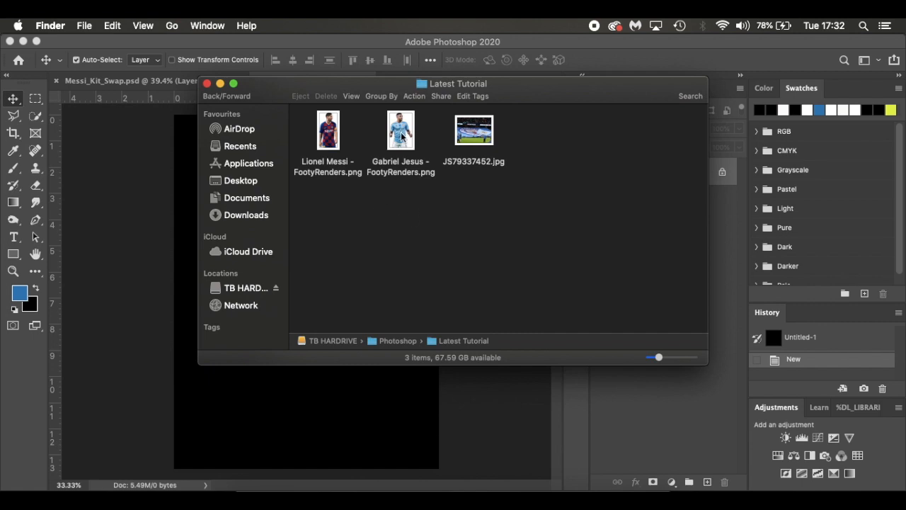
pyautogui.moveTo(402, 136); pyautogui.dragTo(313, 419)
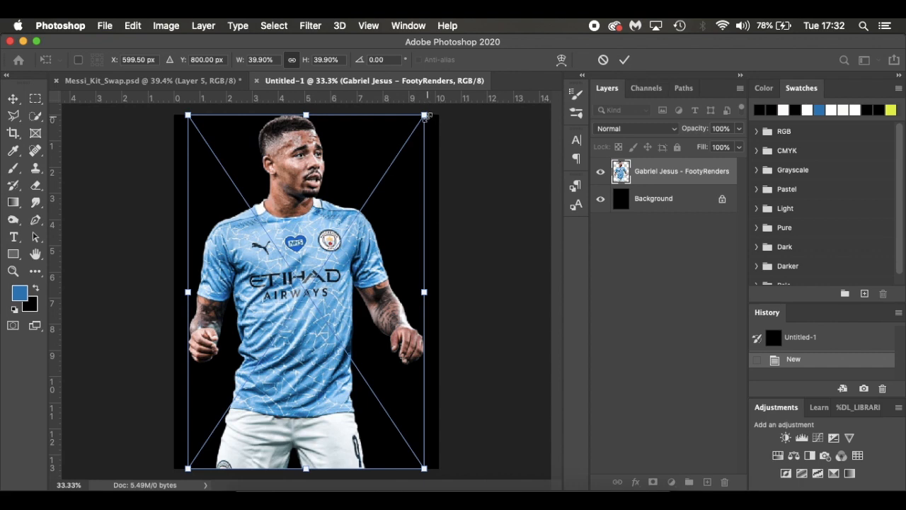
pyautogui.press('Return')
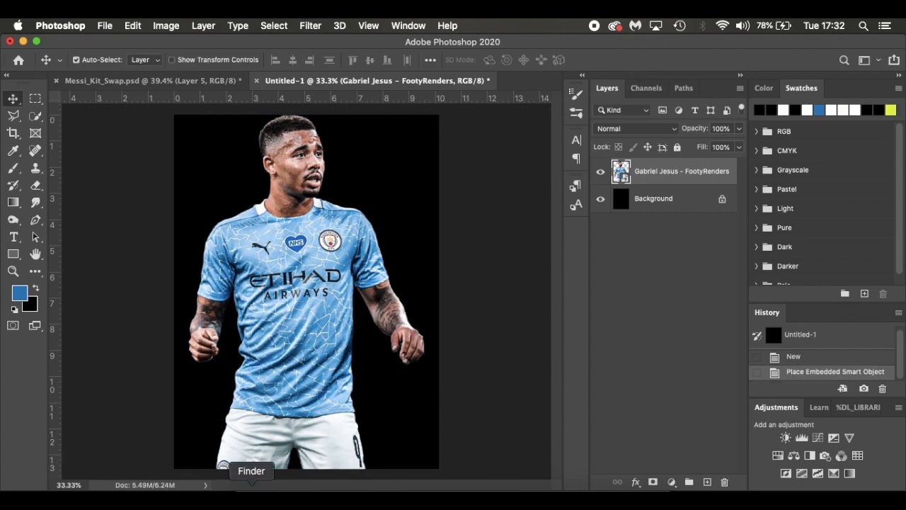
# Place the Lionel Messi - FootyRenders.png image above the Gabriel Jesus layer, shifted to the right half of the canvas
pyautogui.click(263, 487)
pyautogui.moveTo(328, 131); pyautogui.dragTo(379, 261)
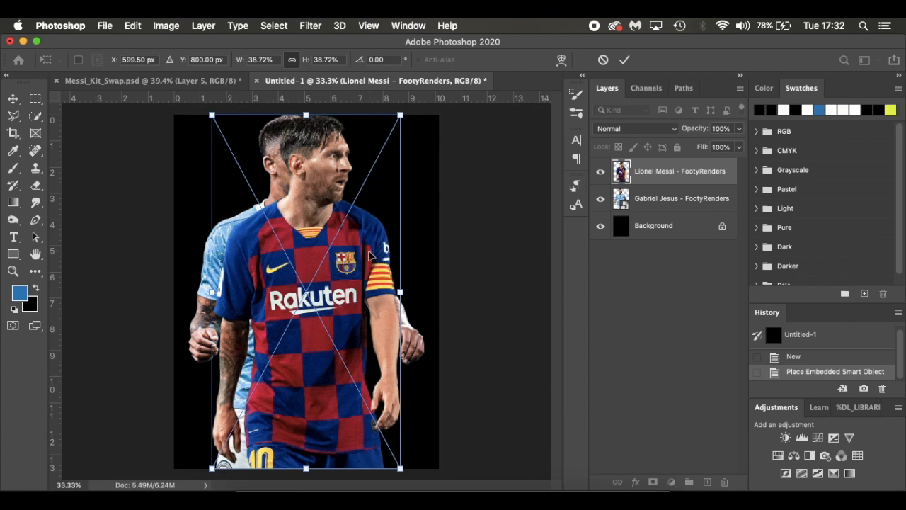
pyautogui.moveTo(331, 258); pyautogui.dragTo(318, 244)
pyautogui.moveTo(326, 212); pyautogui.dragTo(392, 217)
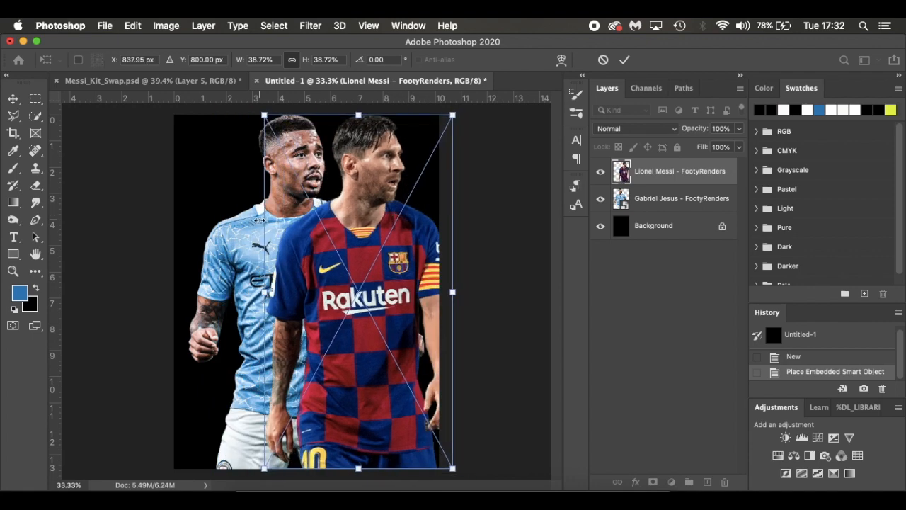
pyautogui.press('Return')
# Reposition both player layers near the canvas centre so the Messi body lies directly over the Gabriel Jesus body
pyautogui.moveTo(243, 228); pyautogui.dragTo(193, 225)
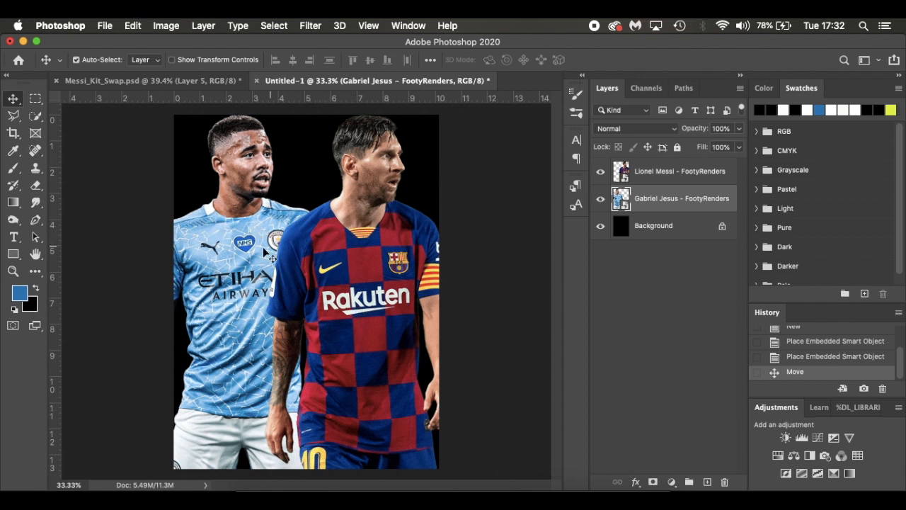
pyautogui.moveTo(237, 253); pyautogui.dragTo(276, 253)
pyautogui.moveTo(360, 276); pyautogui.dragTo(310, 276)
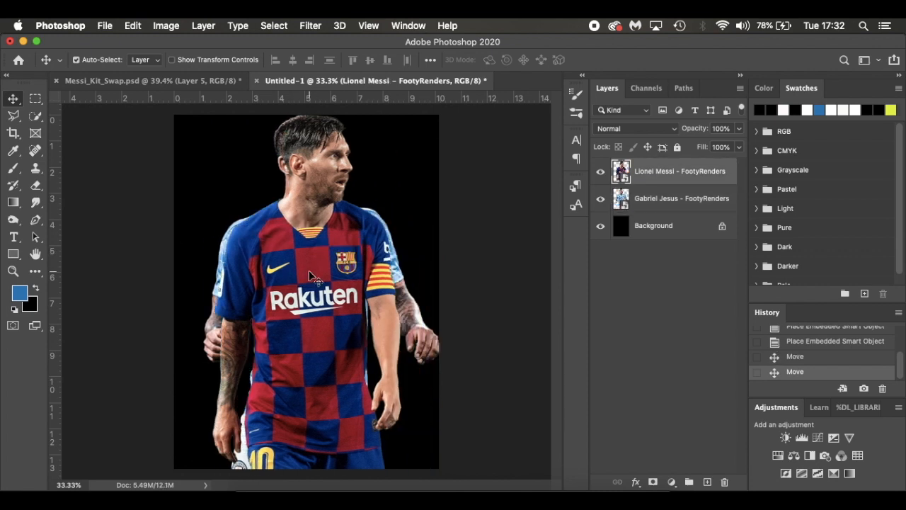
# Hide the Lionel Messi layer, trace a closed Pen path around Gabriel Jesus's crest-side arm below the sleeve hem, and convert it to a selection
pyautogui.click(600, 172)
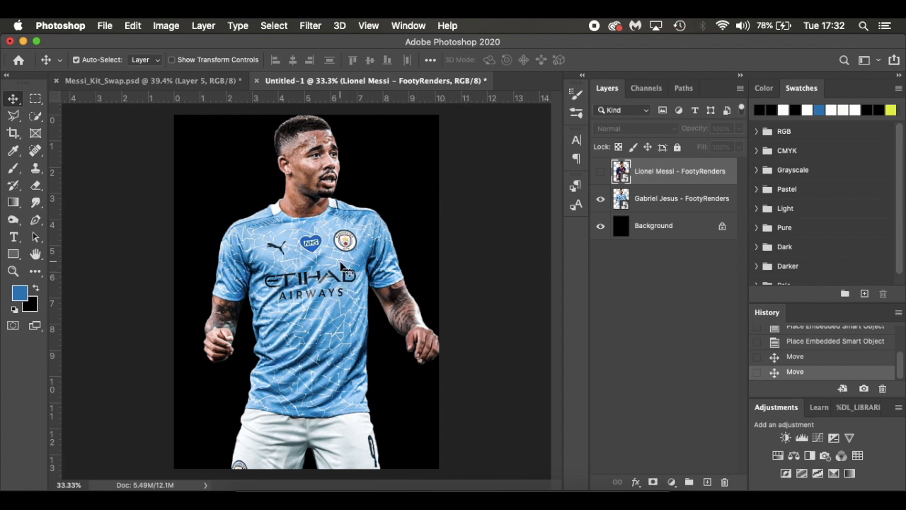
pyautogui.scroll(5, 429, 370)
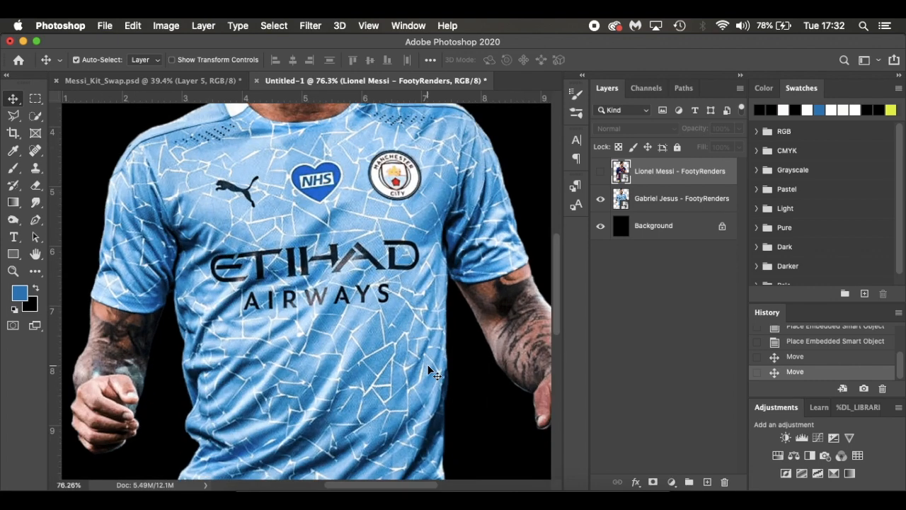
pyautogui.press('p')
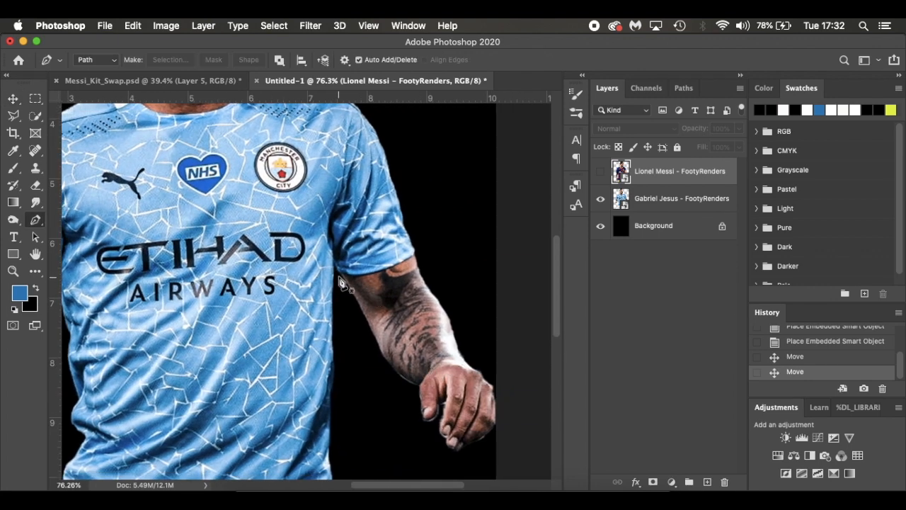
pyautogui.click(337, 272)
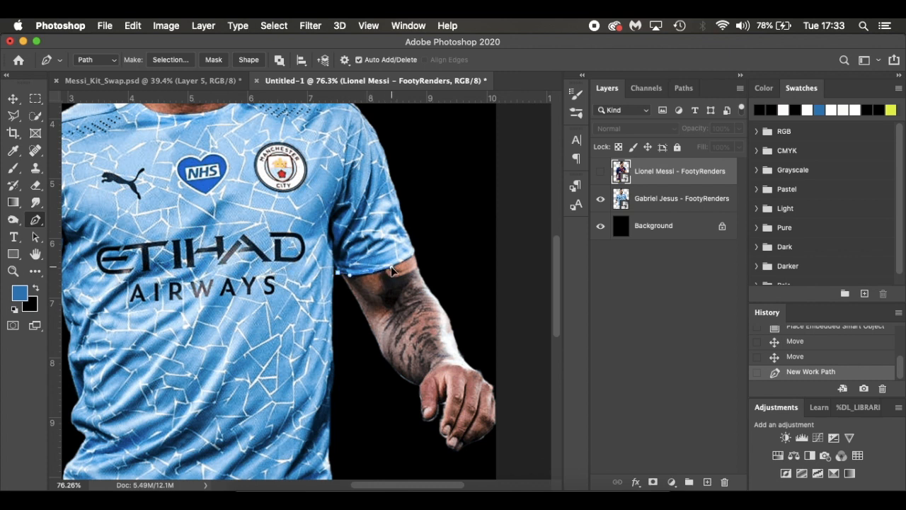
pyautogui.click(414, 262)
pyautogui.moveTo(423, 241); pyautogui.dragTo(435, 229)
pyautogui.scroll(-3, 435, 229)
pyautogui.hscroll(3, 435, 229)
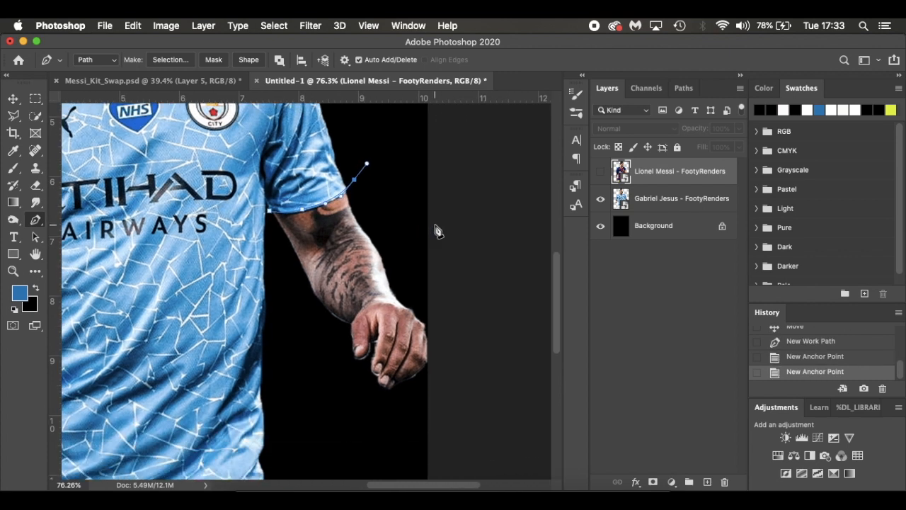
pyautogui.click(458, 313)
pyautogui.click(421, 410)
pyautogui.click(287, 346)
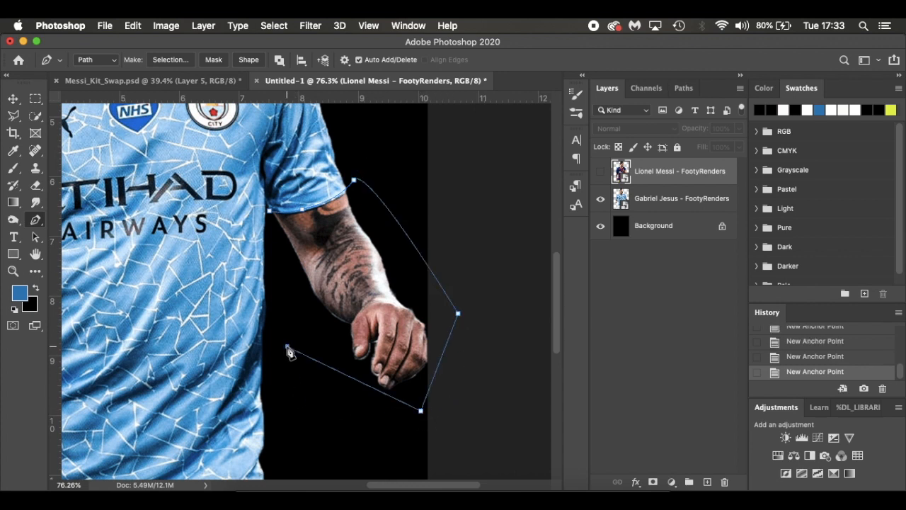
pyautogui.click(270, 212)
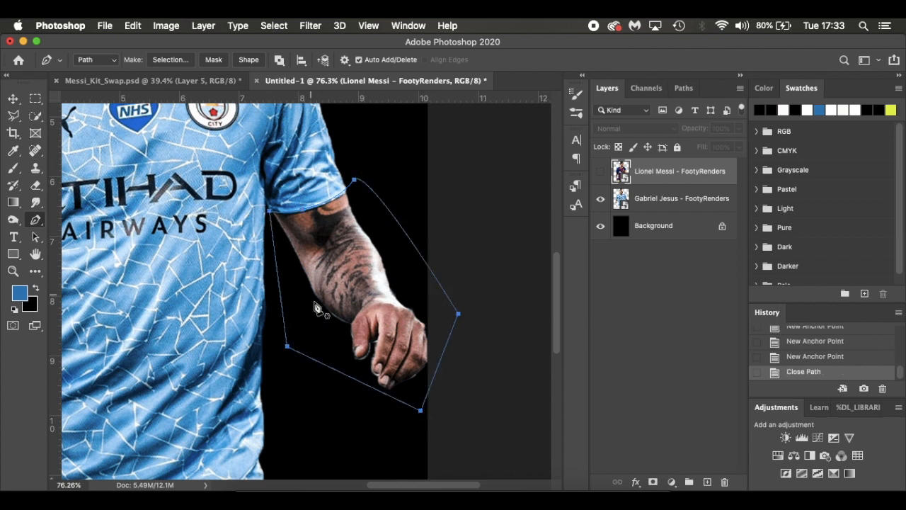
pyautogui.click(164, 60)
pyautogui.click(526, 202)
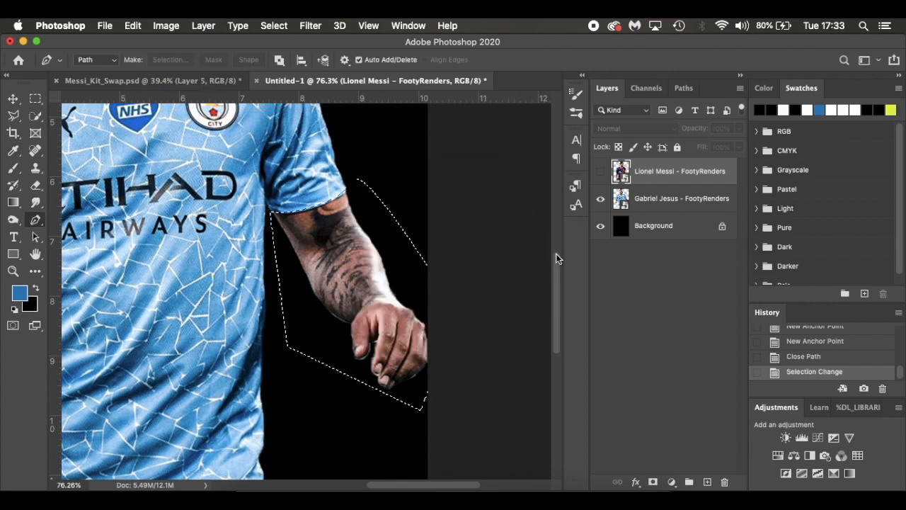
pyautogui.press('super+shift+i')
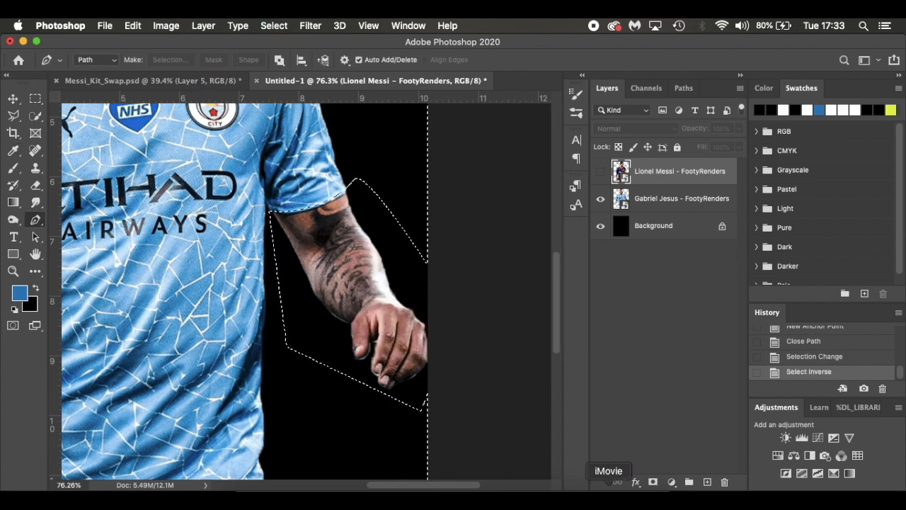
pyautogui.click(652, 483)
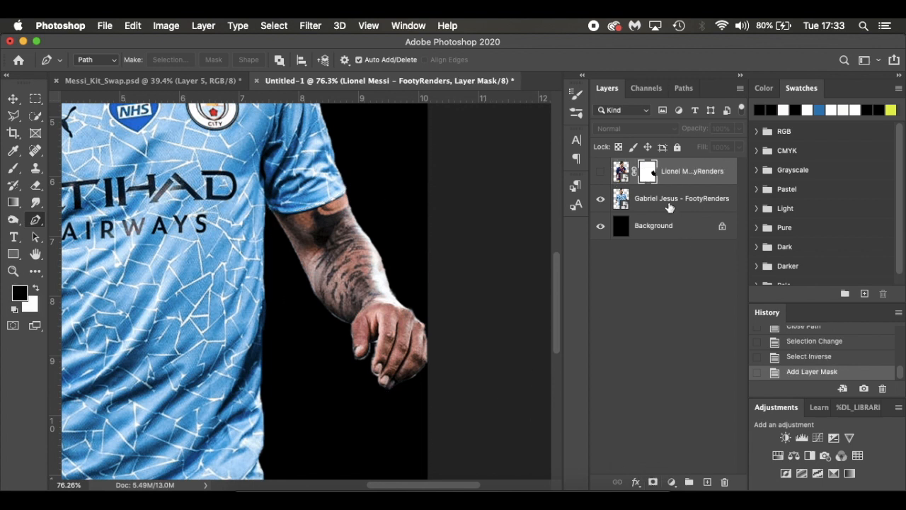
pyautogui.press('super+z')
pyautogui.press('super+shift+i')
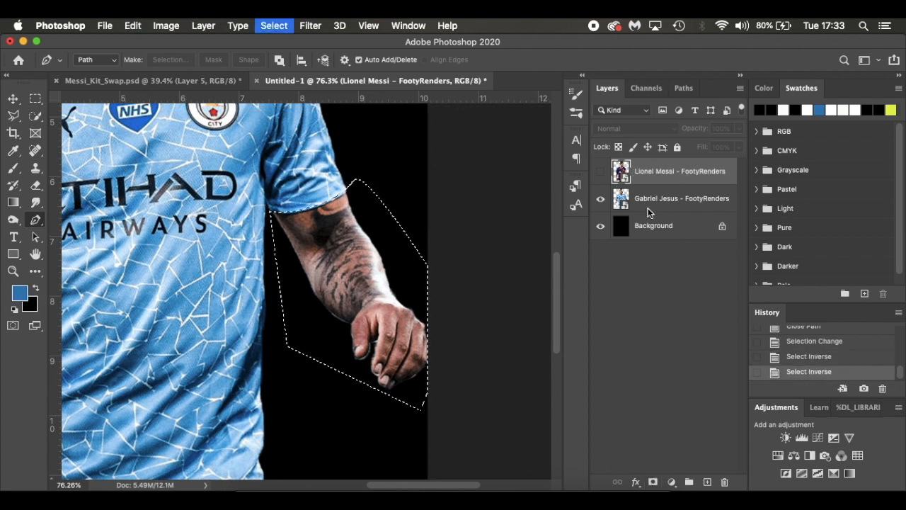
# Mask the traced forearm and hand out of the Gabriel Jesus layer by inverting the selection
pyautogui.click(652, 482)
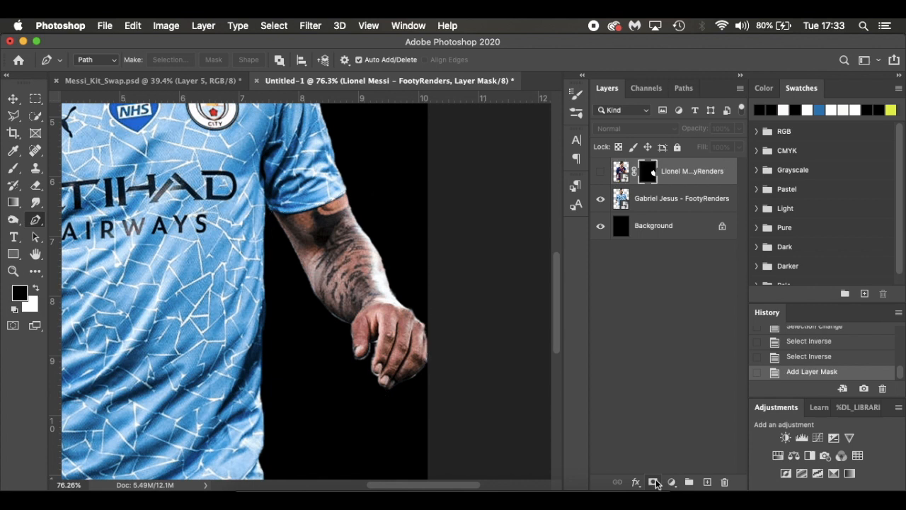
pyautogui.click(678, 200)
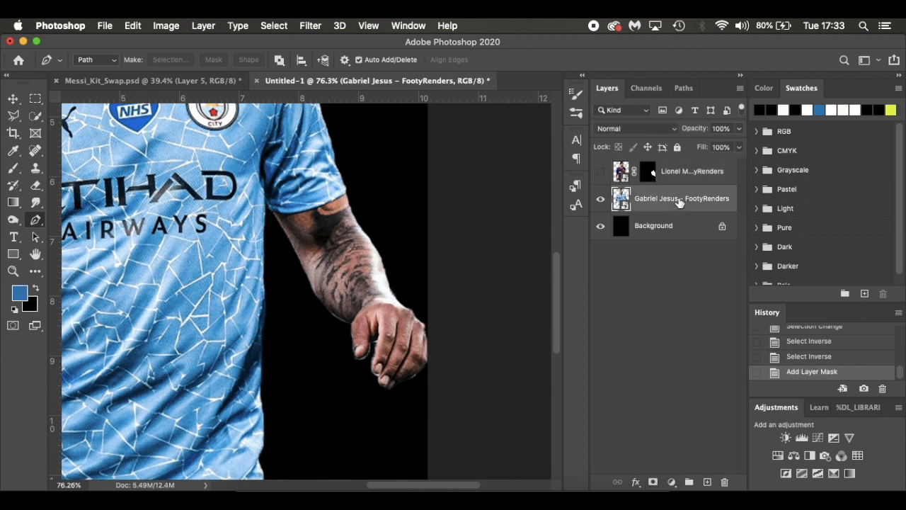
pyautogui.press('super+z')
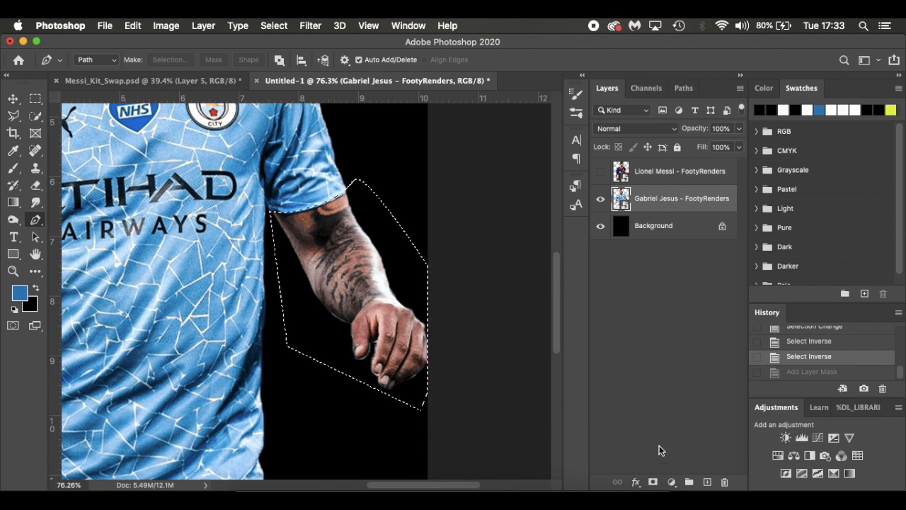
pyautogui.press('shift+super+i')
pyautogui.click(655, 482)
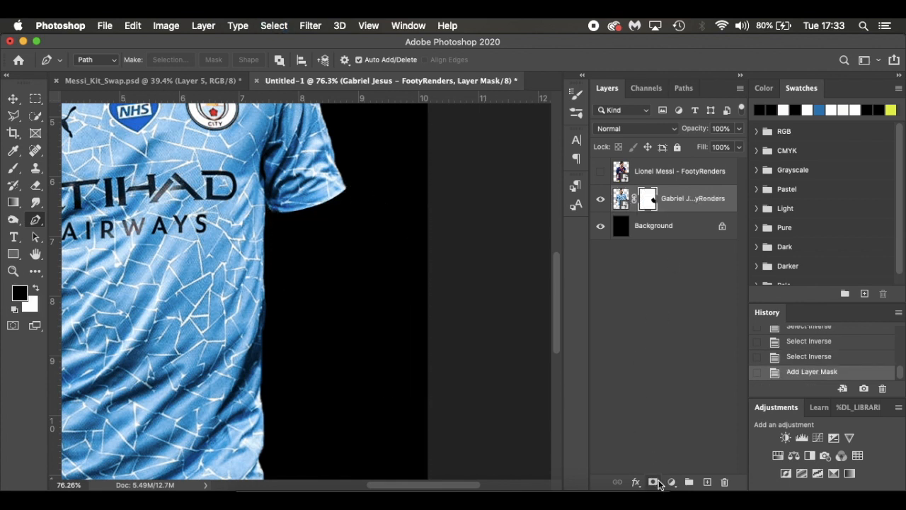
# Trace a closed Pen path around Gabriel Jesus's puma-logo-side arm below the sleeve hem and convert it to a selection with 0 pixels feather
pyautogui.hscroll(-10, 311, 319)
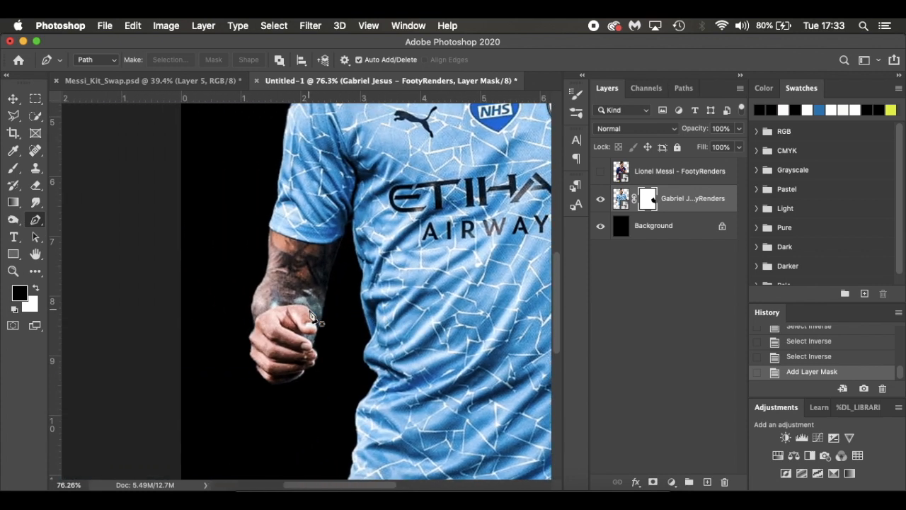
pyautogui.click(267, 225)
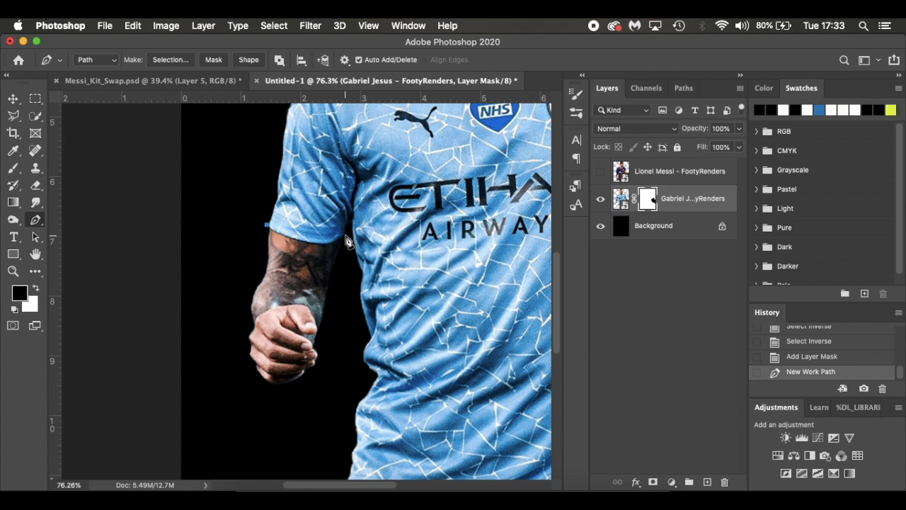
pyautogui.moveTo(337, 240); pyautogui.dragTo(360, 227)
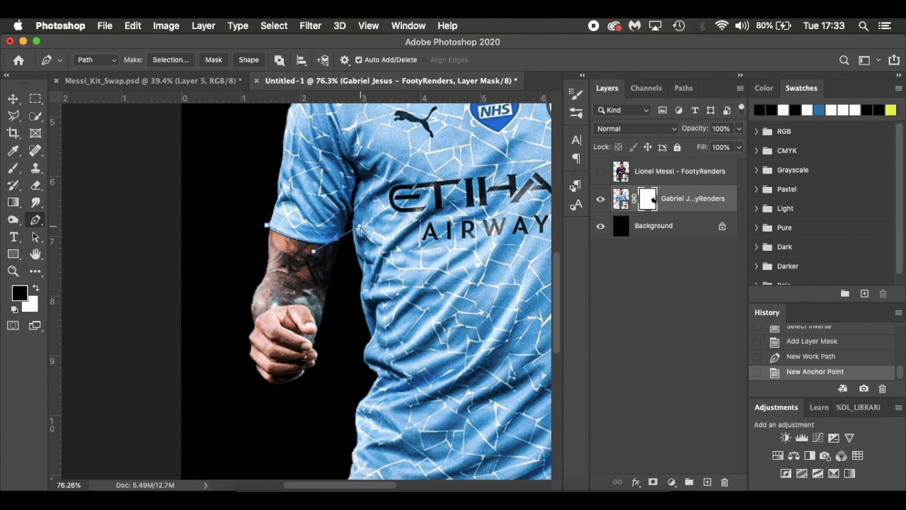
pyautogui.moveTo(348, 240); pyautogui.dragTo(349, 240)
pyautogui.click(348, 256)
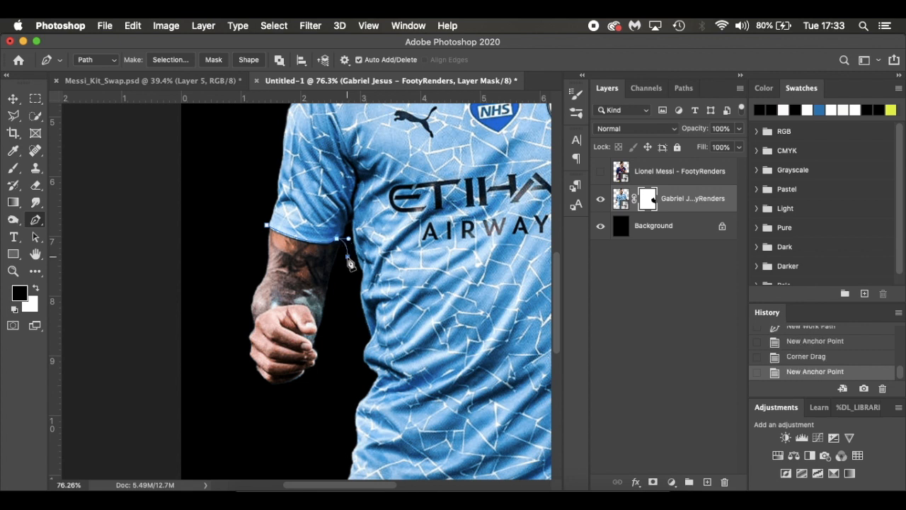
pyautogui.click(327, 413)
pyautogui.click(244, 423)
pyautogui.click(211, 290)
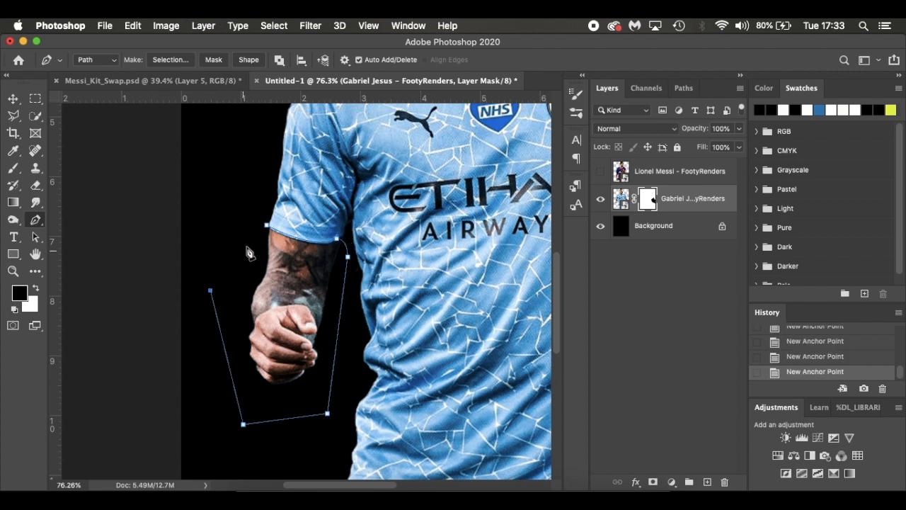
pyautogui.click(267, 225)
pyautogui.click(171, 60)
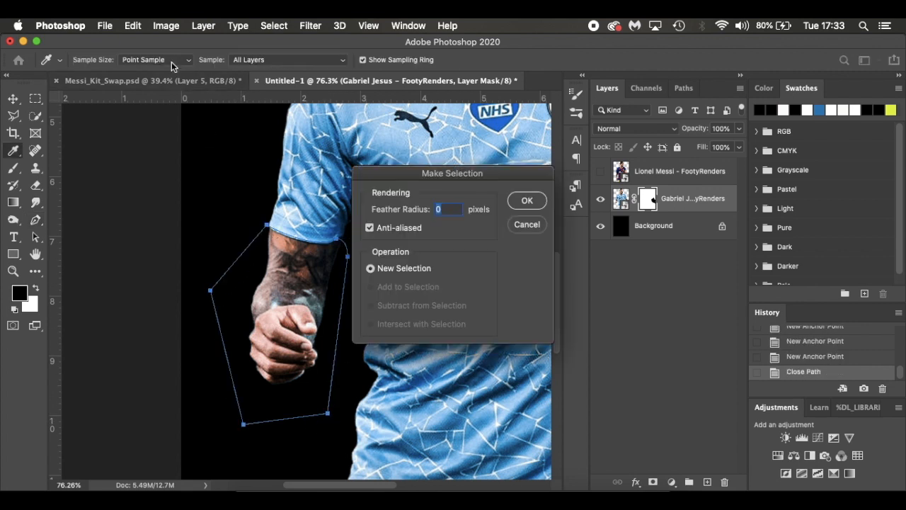
pyautogui.click(528, 201)
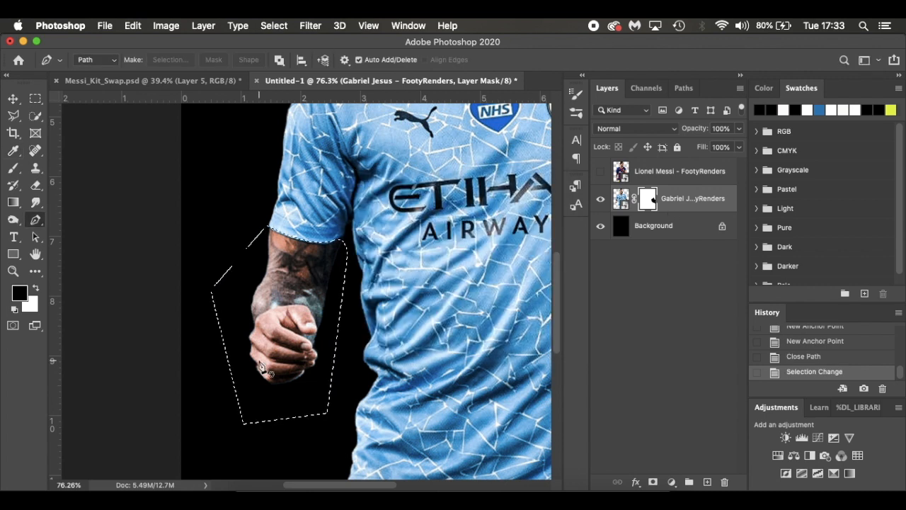
# Paint the selected arm black on the Gabriel Jesus layer mask to hide it, and deselect
pyautogui.press('b')
pyautogui.moveTo(346, 60); pyautogui.dragTo(401, 62)
pyautogui.moveTo(248, 340)
pyautogui.mouseDown()
pyautogui.moveTo(247, 273)
pyautogui.moveTo(354, 276)
pyautogui.moveTo(212, 273)
pyautogui.moveTo(234, 331)
pyautogui.mouseUp()
pyautogui.press('super+d')
# Compare the collar edge of the Gabriel Jesus shirt with the finished neckline in Messi_Kit_Swap.psd
pyautogui.scroll(5, 304, 297)
pyautogui.hscroll(3, 304, 297)
pyautogui.press('p')
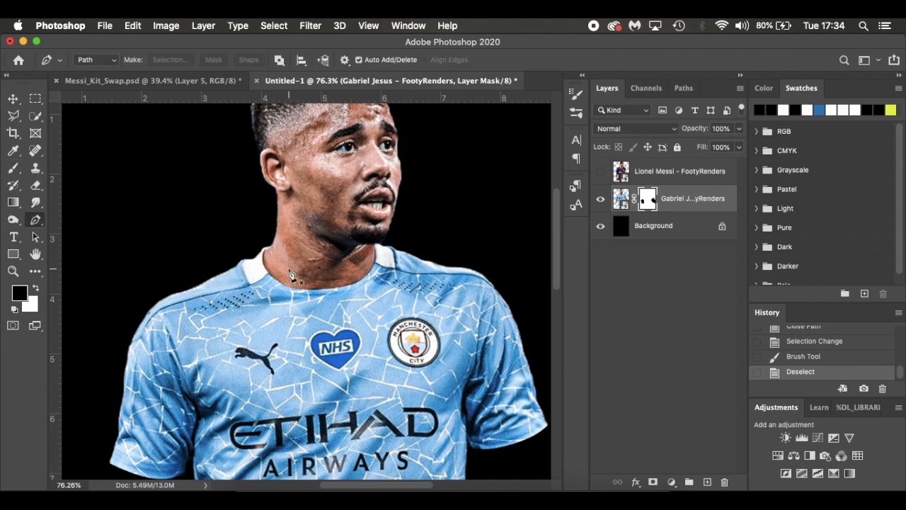
pyautogui.scroll(5, 290, 276)
pyautogui.hscroll(-2, 287, 255)
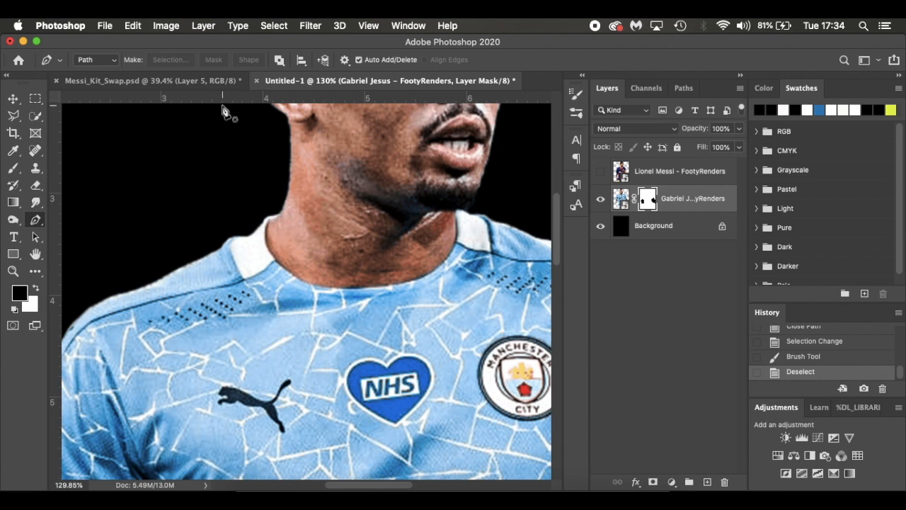
pyautogui.click(210, 80)
pyautogui.scroll(5, 270, 260)
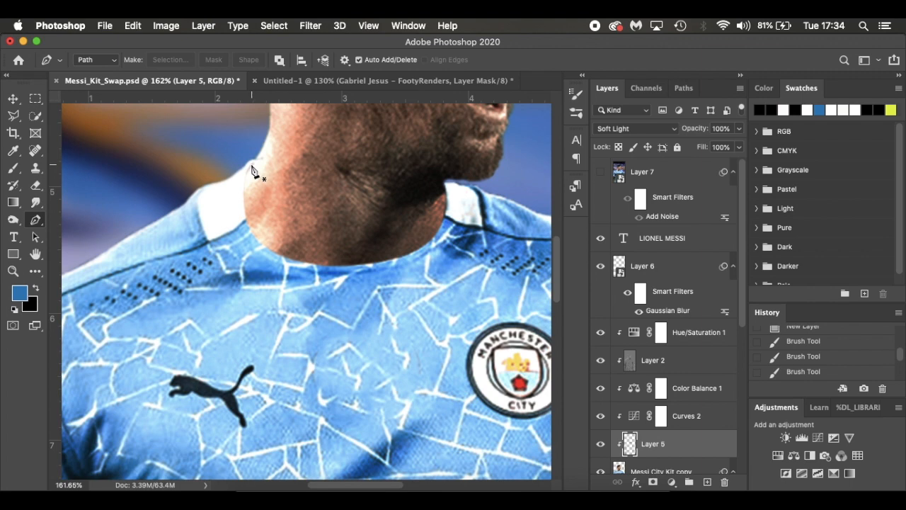
pyautogui.click(299, 79)
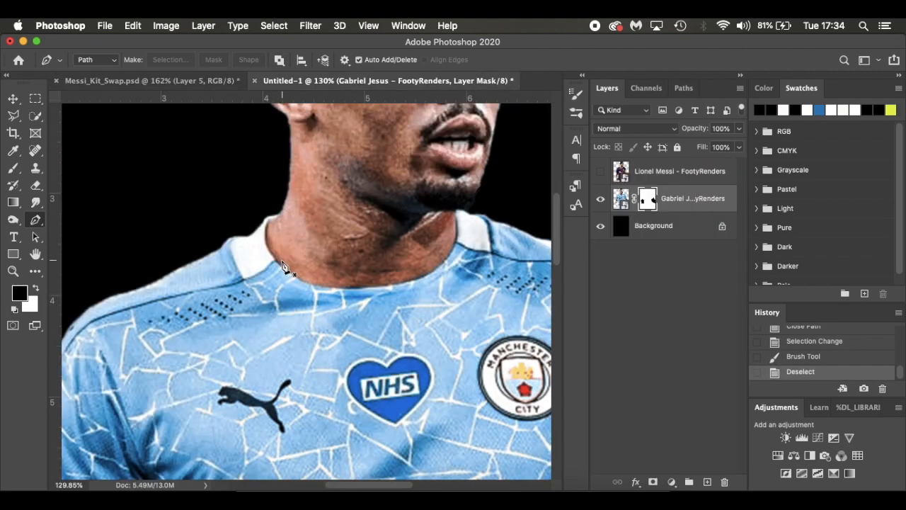
# Trace a curved Pen path along the inner collar edge from one side of Gabriel Jesus's neck to the other
pyautogui.click(279, 216)
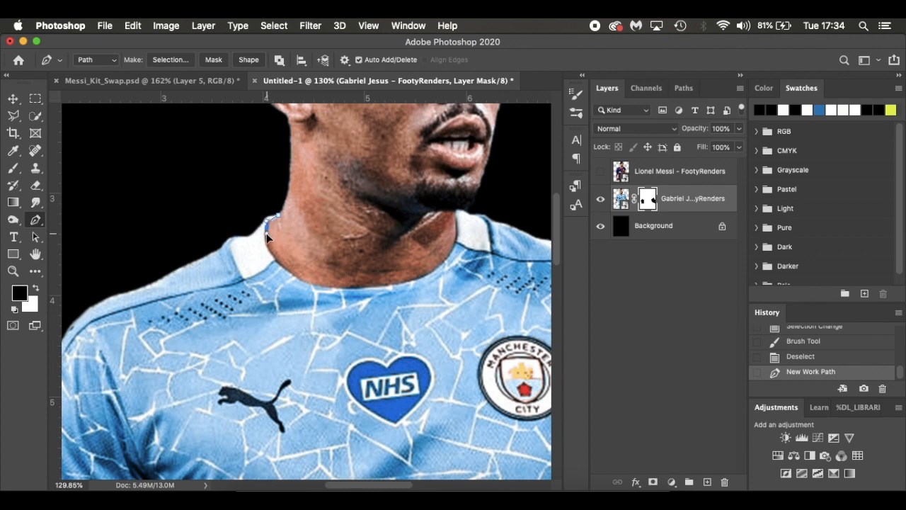
pyautogui.click(266, 233)
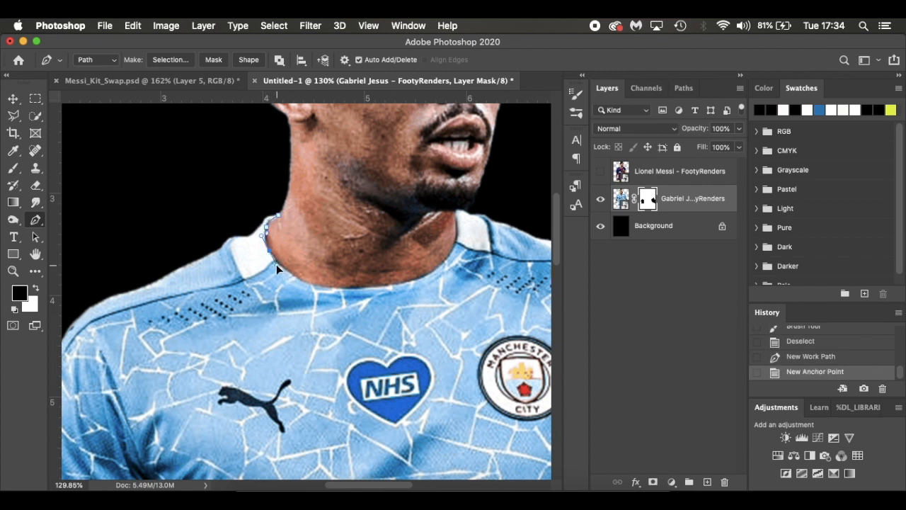
pyautogui.click(276, 264)
pyautogui.moveTo(350, 287); pyautogui.dragTo(353, 289)
pyautogui.moveTo(421, 279); pyautogui.dragTo(437, 270)
pyautogui.moveTo(457, 228); pyautogui.dragTo(457, 221)
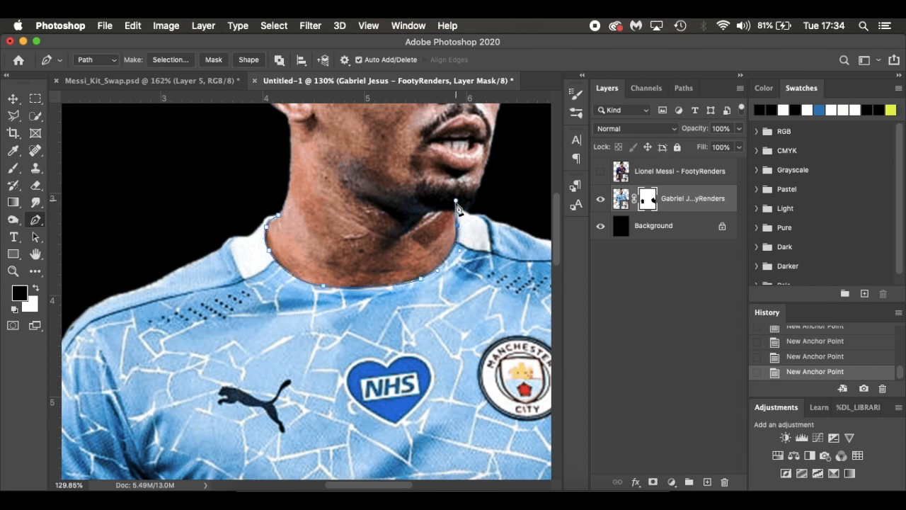
# Continue the collar path loosely around Gabriel Jesus's head, close it, and convert it to a selection with 0 pixels feather
pyautogui.scroll(10, 315, 247)
pyautogui.click(334, 217)
pyautogui.click(463, 223)
pyautogui.click(257, 225)
pyautogui.click(162, 346)
pyautogui.scroll(-10, 166, 346)
pyautogui.click(247, 347)
pyautogui.click(278, 371)
pyautogui.click(177, 60)
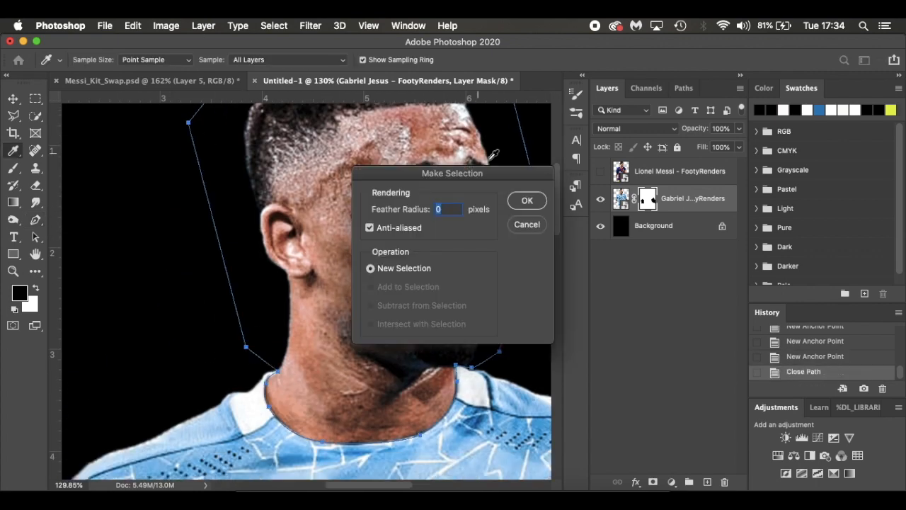
pyautogui.press('Return')
# Paint the selected head and neck black on the Gabriel Jesus layer mask to hide them, and deselect
pyautogui.press('b')
pyautogui.moveTo(327, 286)
pyautogui.mouseDown()
pyautogui.moveTo(352, 340)
pyautogui.moveTo(312, 294)
pyautogui.mouseUp()
pyautogui.scroll(-5, 308, 297)
pyautogui.moveTo(326, 205)
pyautogui.mouseDown()
pyautogui.moveTo(435, 221)
pyautogui.moveTo(316, 284)
pyautogui.mouseUp()
pyautogui.click(315, 283)
pyautogui.press('super+d')
pyautogui.press('v')
pyautogui.scroll(-5, 416, 312)
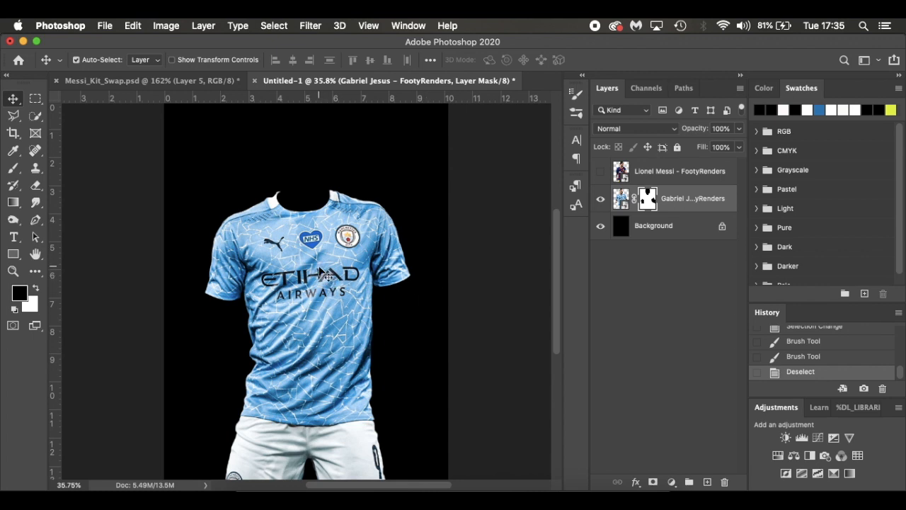
# Try to remove the NHS heart badge with the content-aware Spot Healing Brush while the layer mask is active
pyautogui.scroll(3, 321, 273)
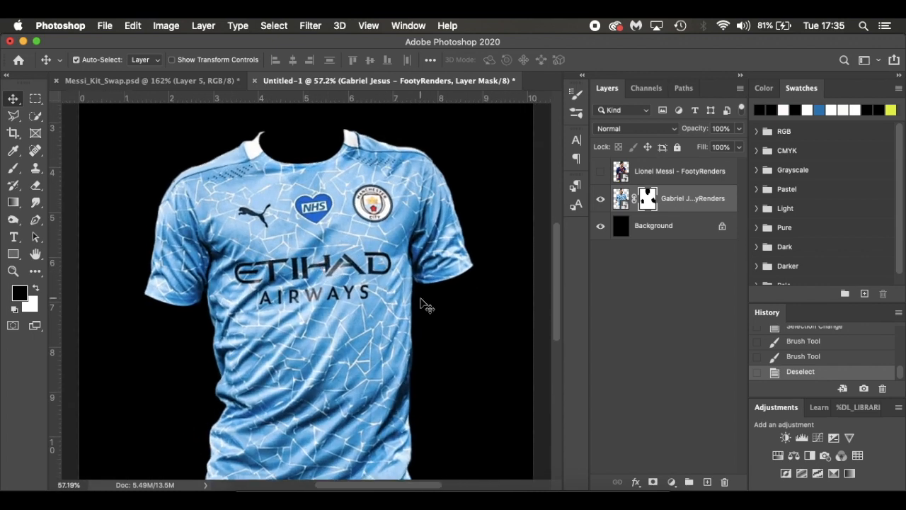
pyautogui.scroll(3, 421, 299)
pyautogui.hscroll(-3, 421, 298)
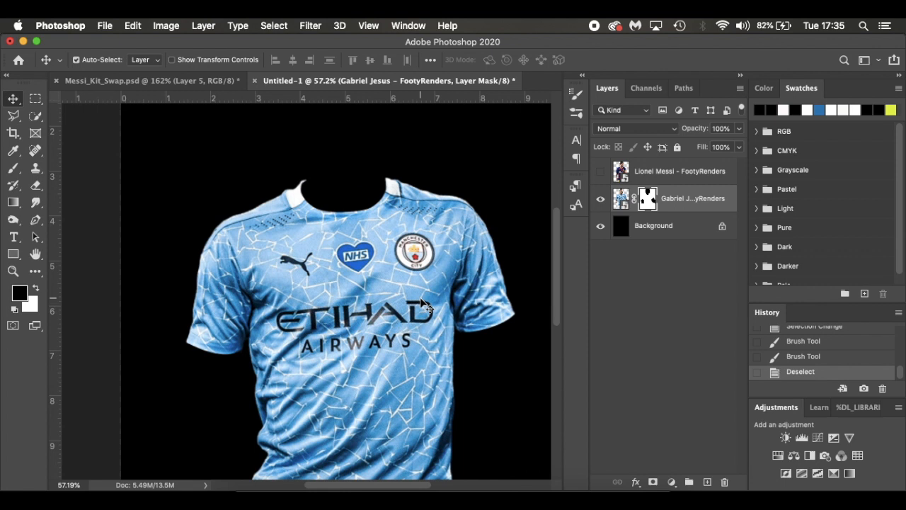
pyautogui.click(35, 150)
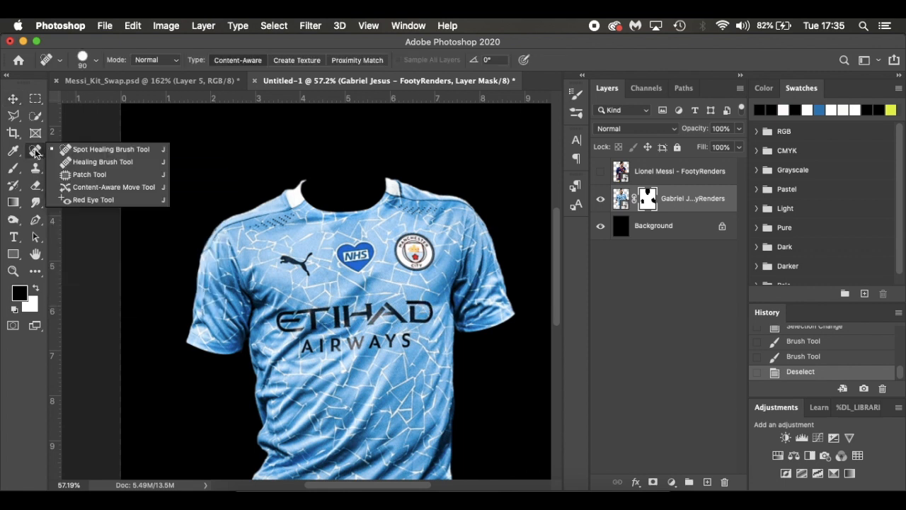
pyautogui.click(102, 153)
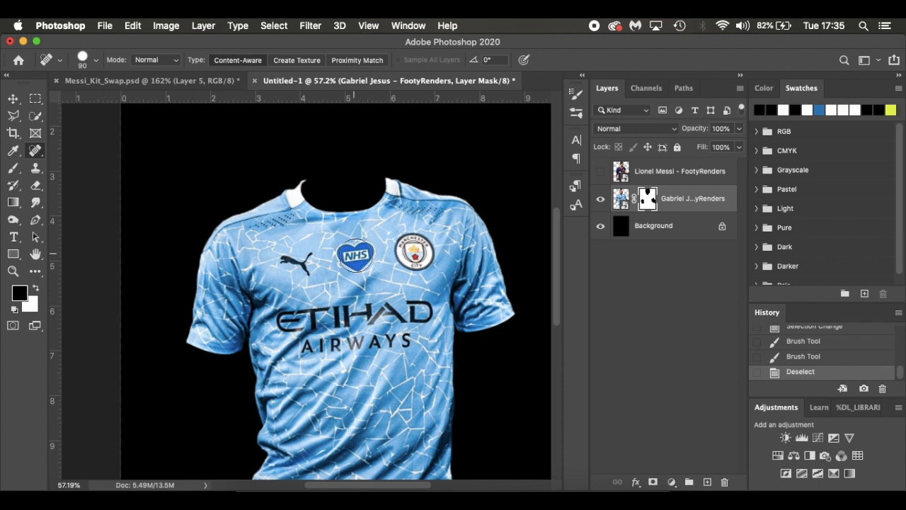
pyautogui.press(']')
pyautogui.press(']')
pyautogui.scroll(5, 358, 259)
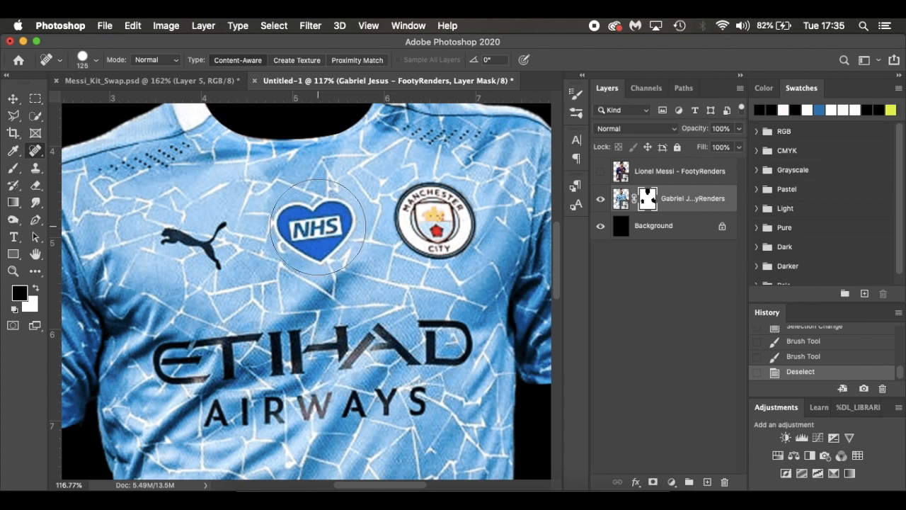
pyautogui.click(316, 227)
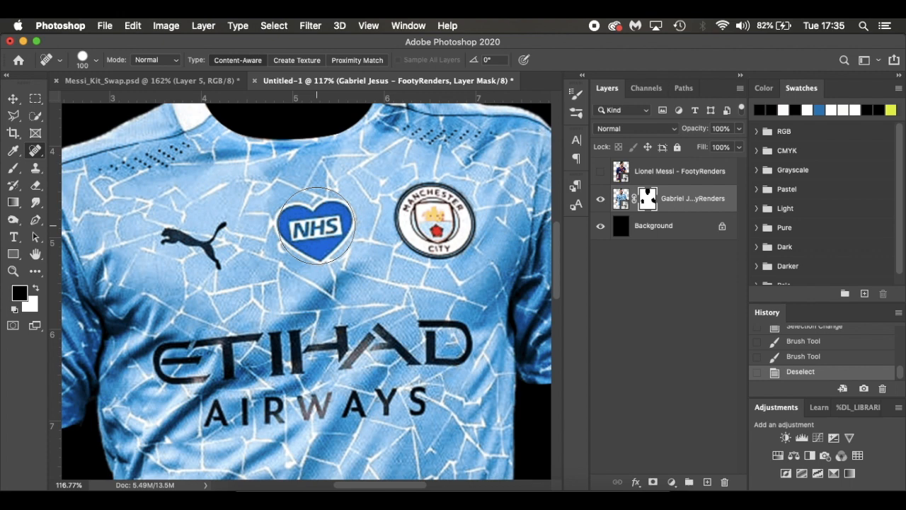
pyautogui.click(316, 226)
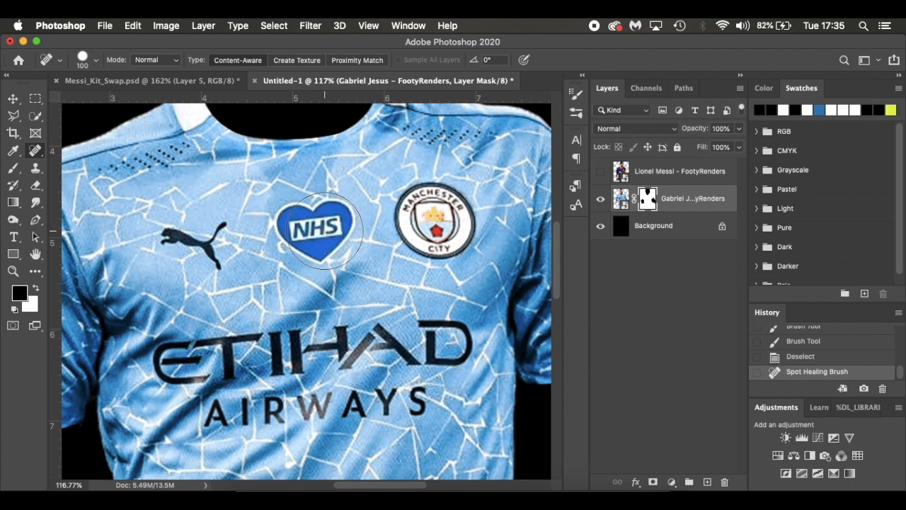
# Rasterize the Gabriel Jesus layer and remove the NHS heart badge from its image with the Spot Healing Brush at size 125
pyautogui.click(621, 199)
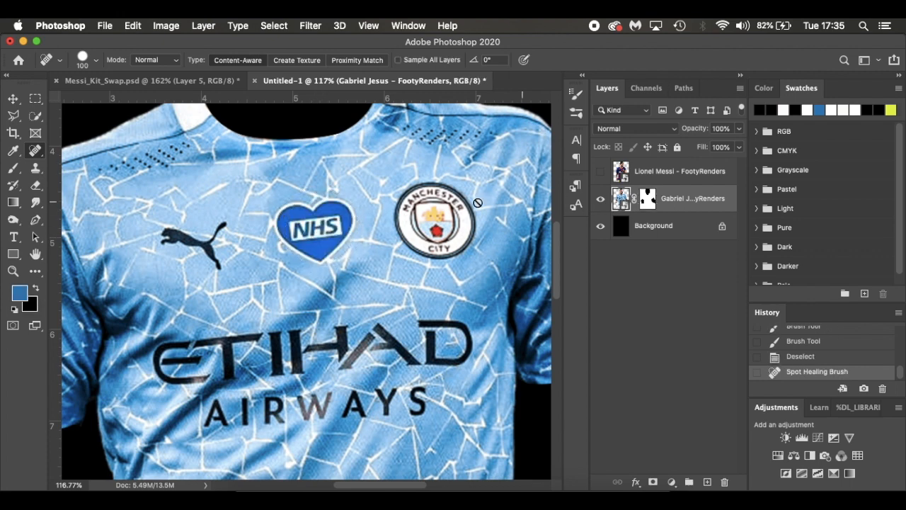
pyautogui.click(316, 231)
pyautogui.click(549, 204)
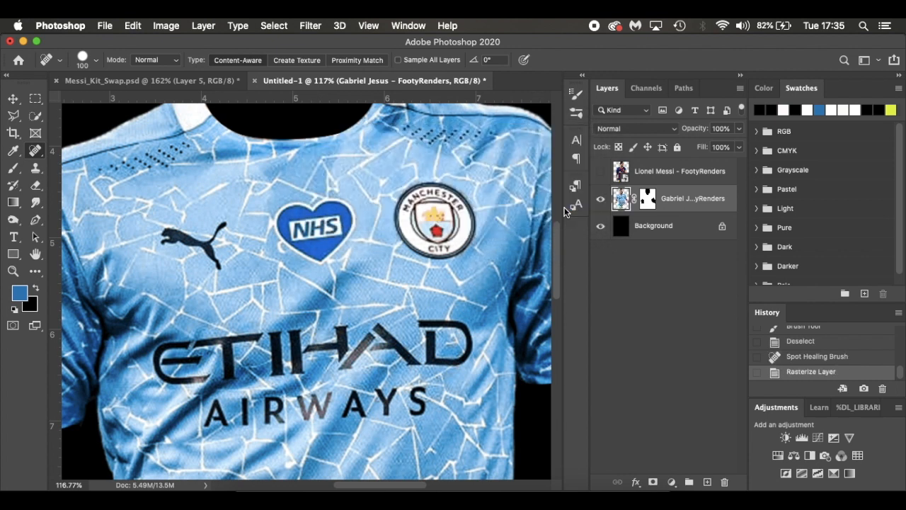
pyautogui.press(']')
pyautogui.click(315, 228)
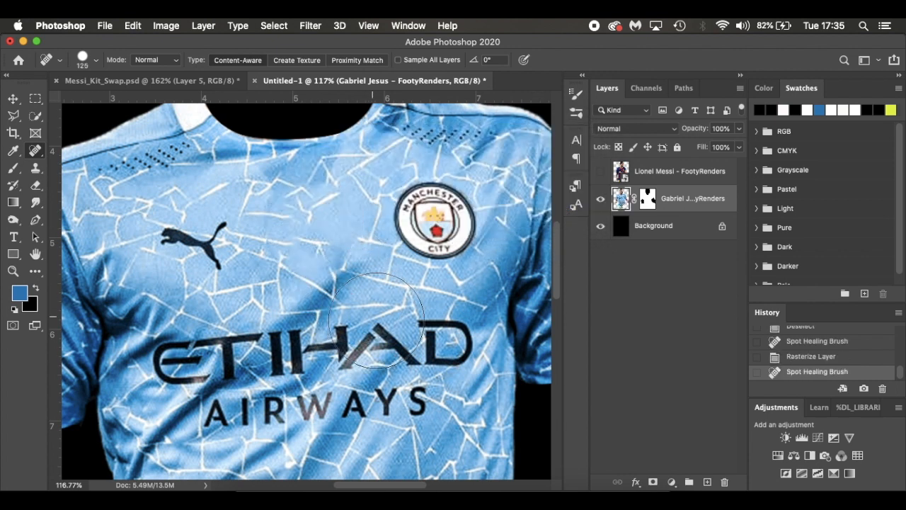
# Show the Lionel Messi layer and move the Gabriel Jesus layer above it so the shirt covers Messi's body
pyautogui.scroll(-5, 389, 333)
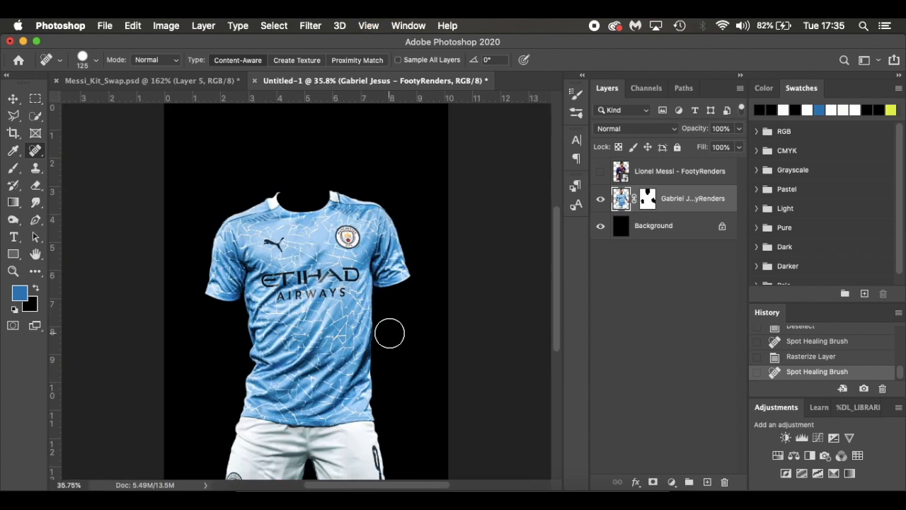
pyautogui.scroll(3, 390, 332)
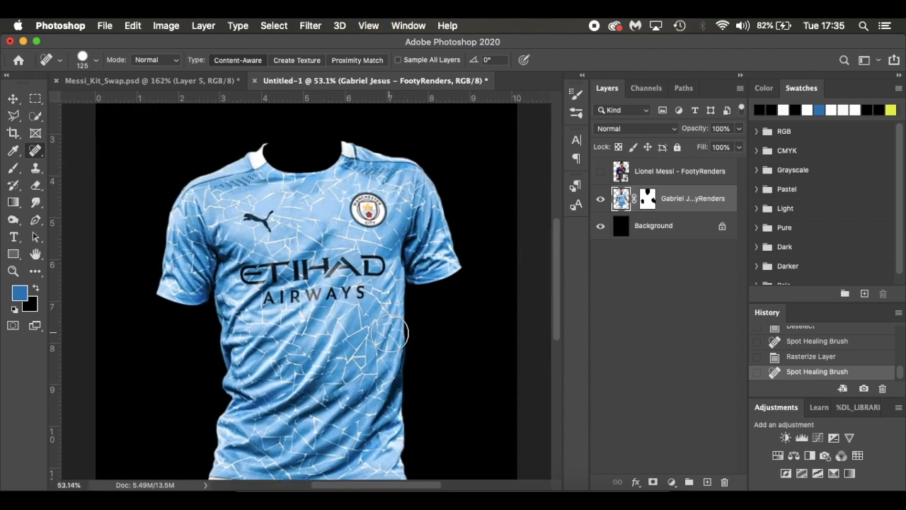
pyautogui.press('v')
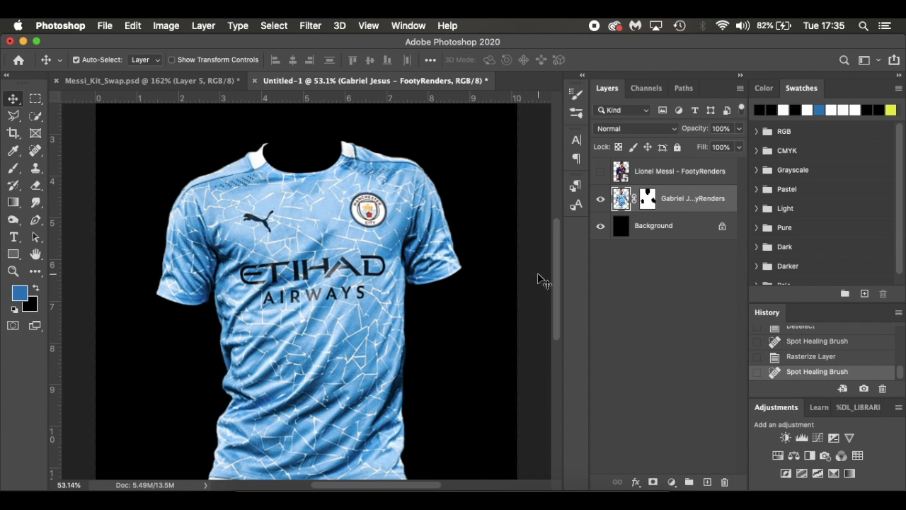
pyautogui.click(600, 172)
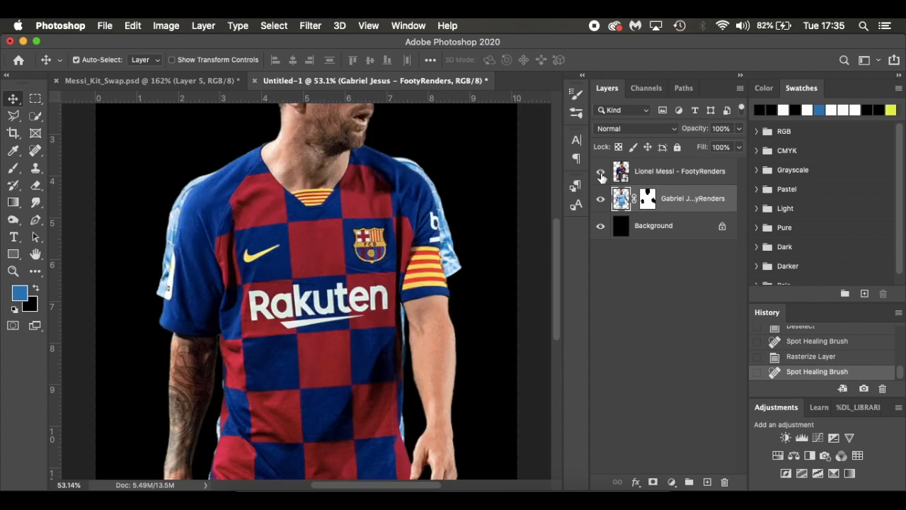
pyautogui.scroll(3, 442, 231)
pyautogui.moveTo(706, 199); pyautogui.dragTo(706, 166)
pyautogui.scroll(-2, 471, 261)
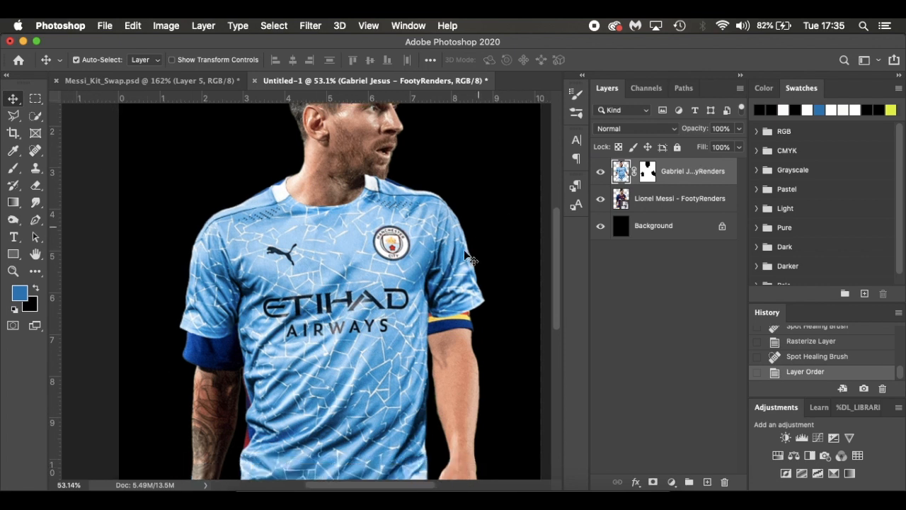
# Hide the Gabriel Jesus layer and make the Lionel Messi layer active
pyautogui.scroll(-2, 464, 252)
pyautogui.scroll(-3, 464, 251)
pyautogui.scroll(1, 464, 252)
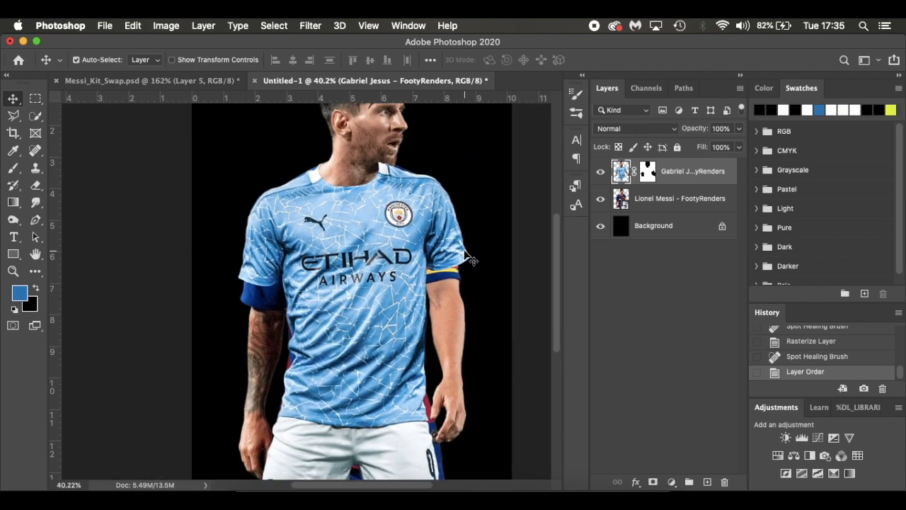
pyautogui.click(600, 173)
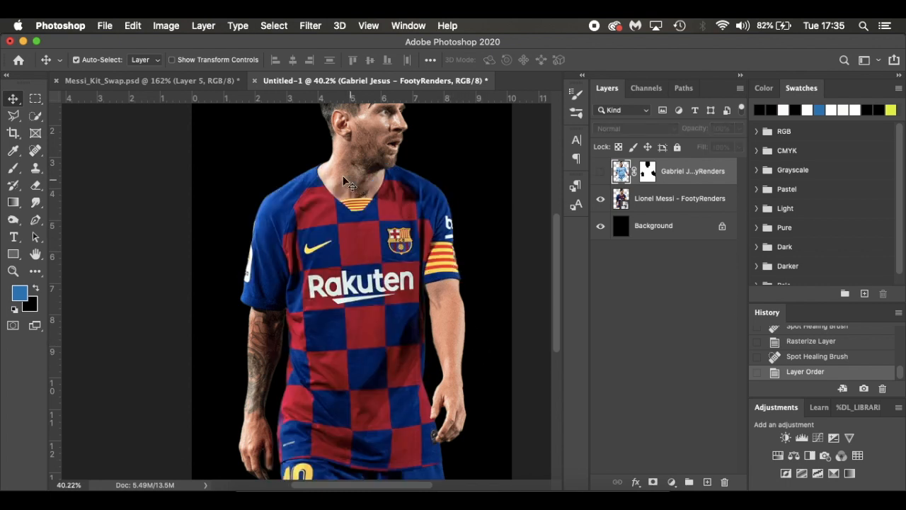
pyautogui.hscroll(5, 473, 317)
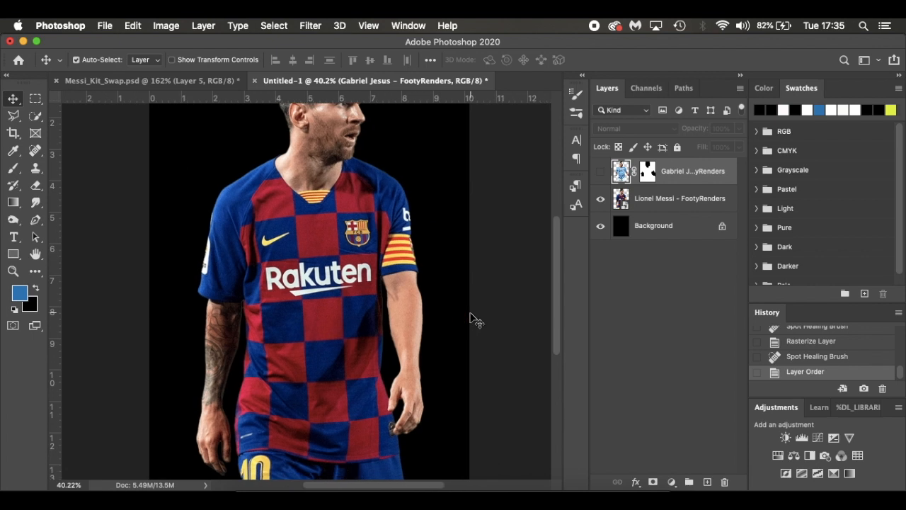
pyautogui.click(668, 196)
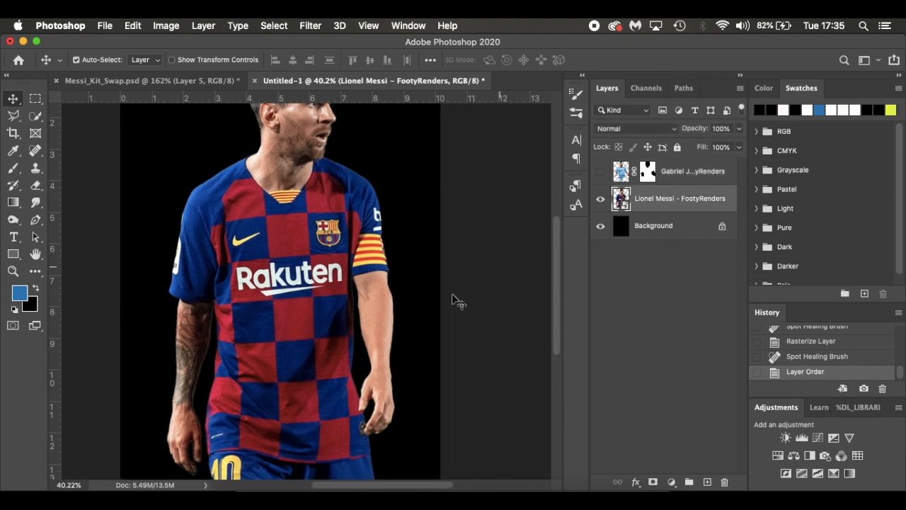
pyautogui.scroll(3, 338, 306)
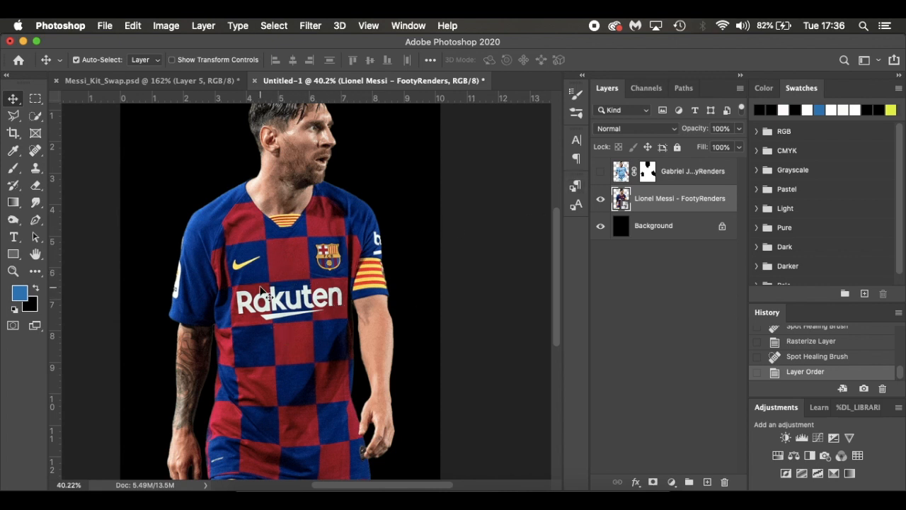
pyautogui.scroll(-5, 264, 244)
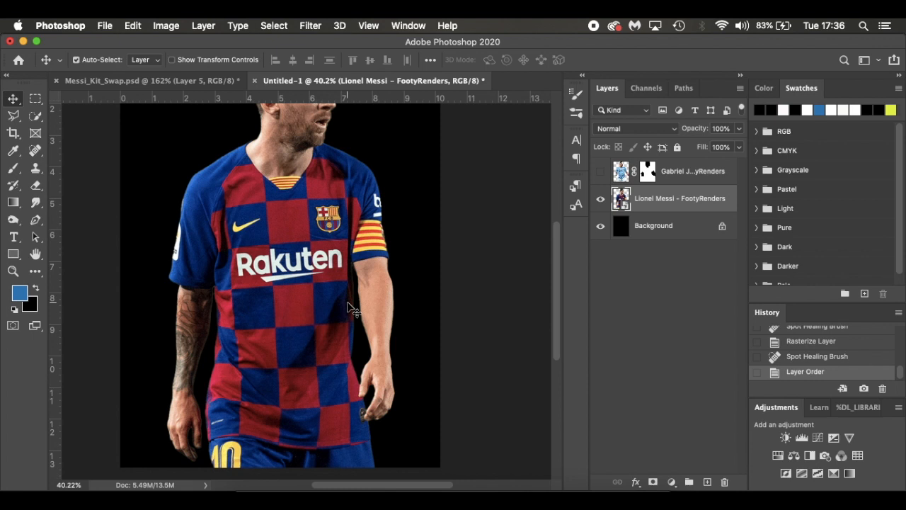
pyautogui.scroll(2, 348, 309)
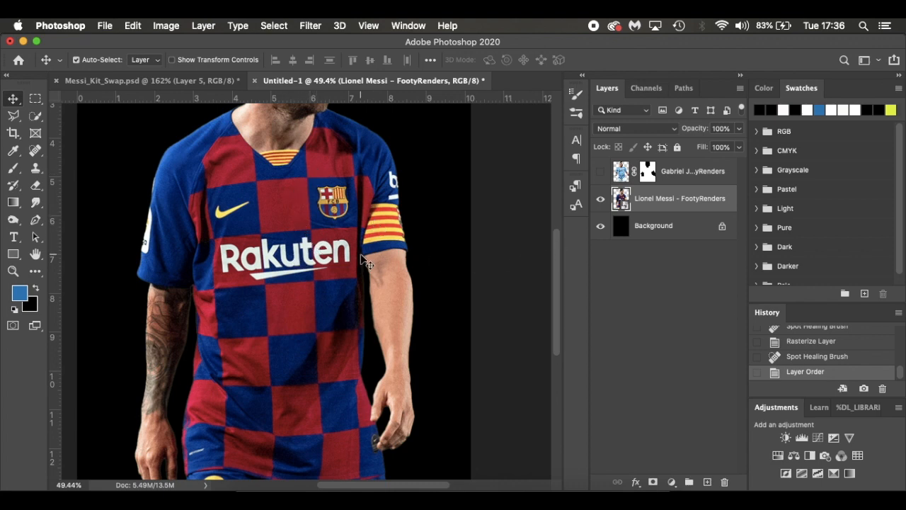
# Start a Pen tool path along Messi's armband sleeve hem and down the outer side of that arm to below the hand
pyautogui.scroll(5, 361, 262)
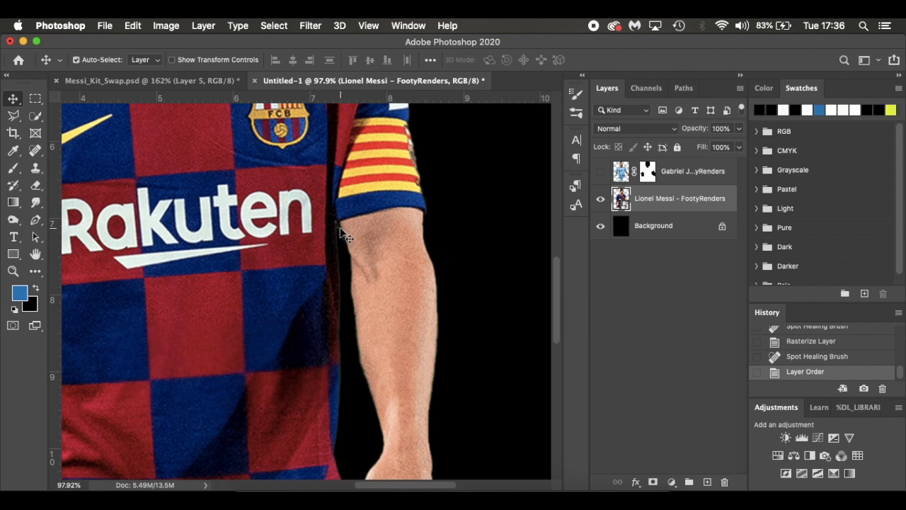
pyautogui.press('p')
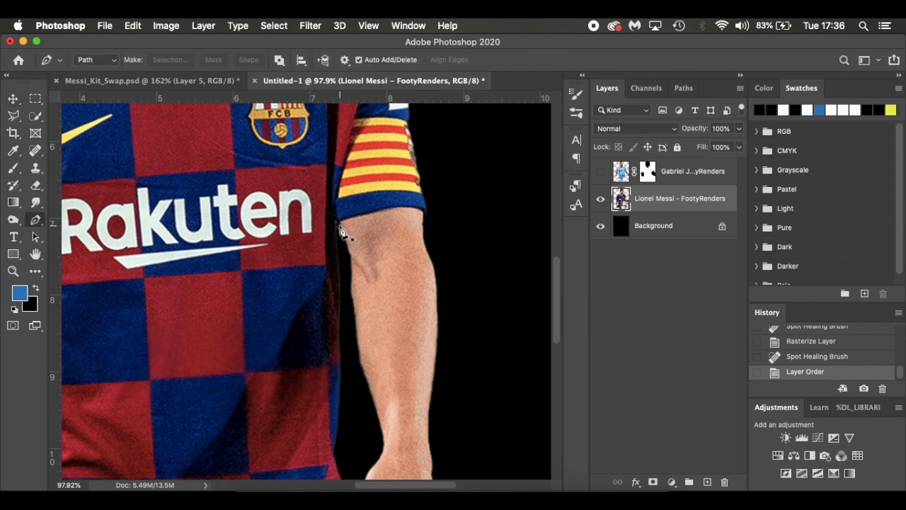
pyautogui.scroll(3, 314, 253)
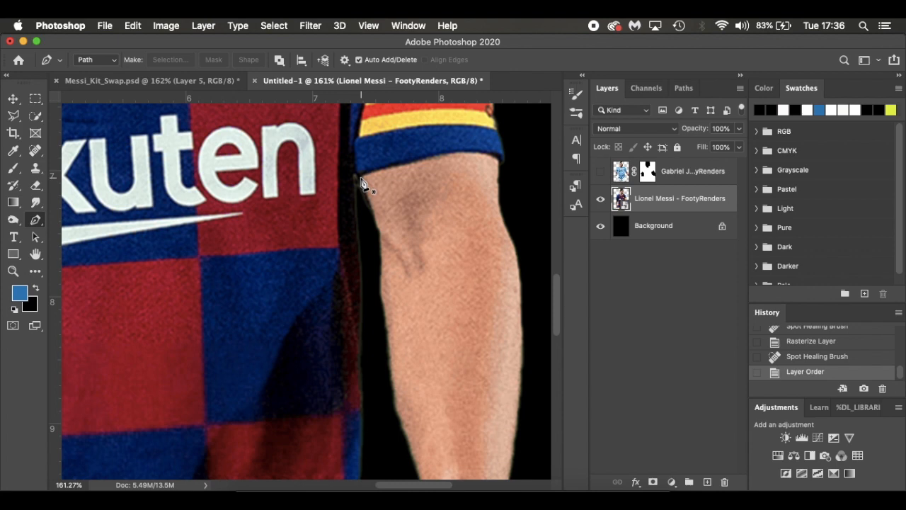
pyautogui.click(360, 177)
pyautogui.moveTo(485, 152); pyautogui.dragTo(521, 162)
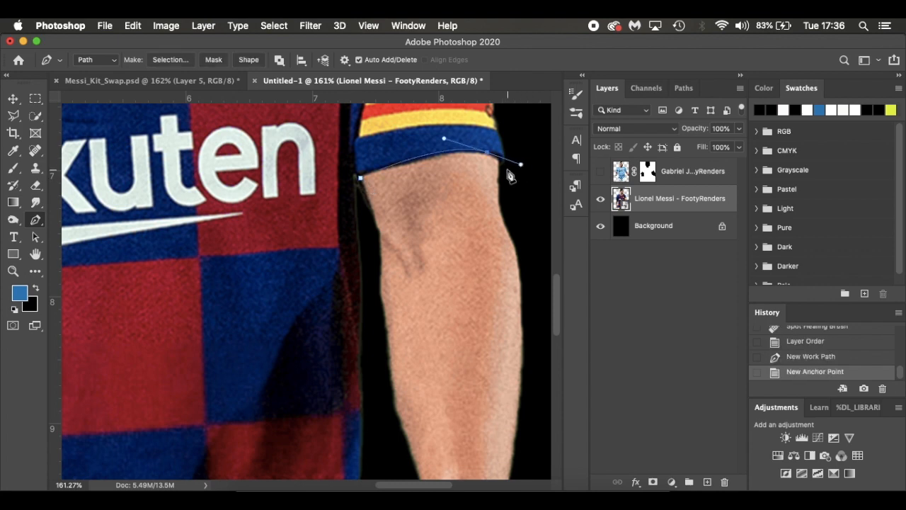
pyautogui.click(505, 167)
pyautogui.scroll(-2, 527, 225)
pyautogui.click(531, 326)
pyautogui.scroll(-5, 528, 340)
pyautogui.click(468, 393)
pyautogui.click(404, 446)
# Continue the path around the fingers and thumb, up between the arm and the shirt, and close it at the sleeve hem
pyautogui.scroll(3, 405, 453)
pyautogui.click(350, 383)
pyautogui.moveTo(344, 356); pyautogui.dragTo(357, 329)
pyautogui.click(333, 296)
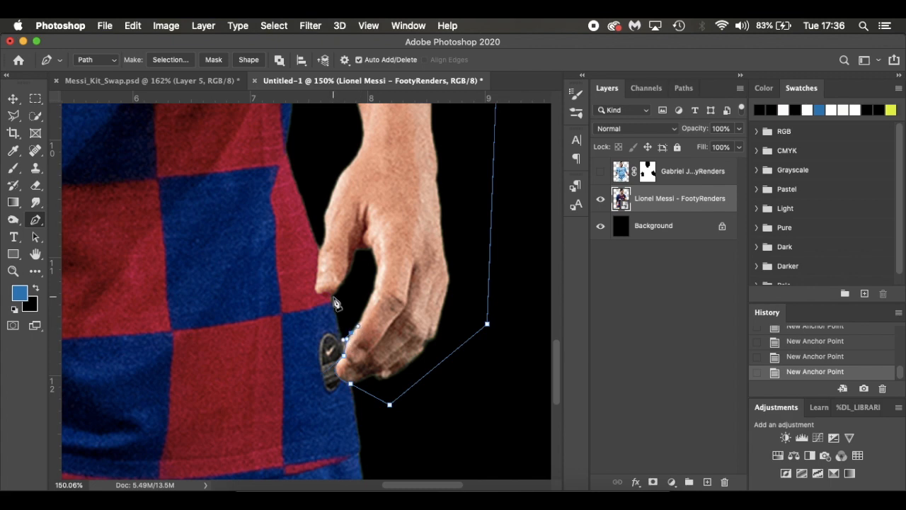
pyautogui.press('super+z')
pyautogui.click(331, 292)
pyautogui.click(317, 213)
pyautogui.scroll(4, 316, 177)
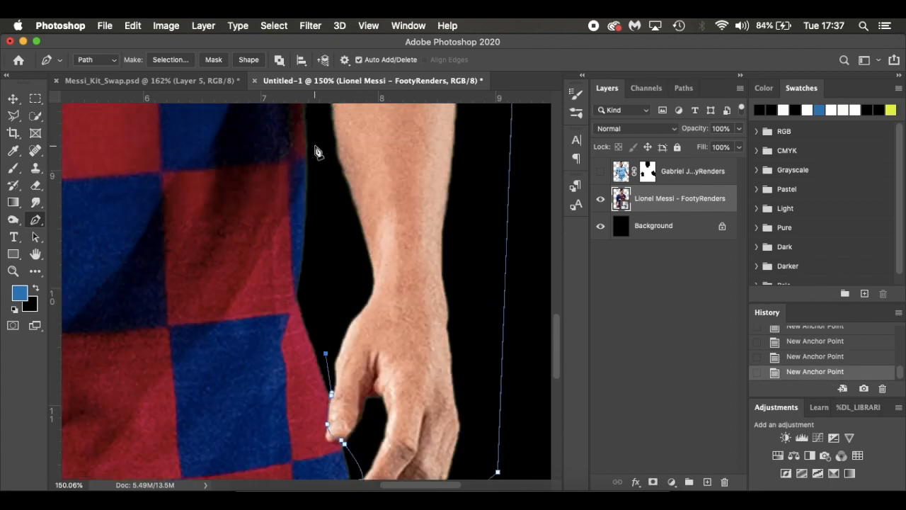
pyautogui.click(317, 152)
pyautogui.scroll(5, 318, 184)
pyautogui.click(314, 260)
# Convert the closed path around the armband-side arm into a selection
pyautogui.click(179, 60)
pyautogui.click(526, 201)
pyautogui.press('super+minus')
pyautogui.press('shift+super+i')
pyautogui.click(652, 482)
pyautogui.press('super+z')
pyautogui.press('super+j')
pyautogui.press('super+z')
pyautogui.press('shift+super+i')
# Copy the selected arm to a new layer and make the Lionel Messi layer active again
pyautogui.press('super+j')
pyautogui.click(663, 225)
# Start a Pen tool path along the sleeve hem above the tattooed arm and down the gap between that arm and the shirt
pyautogui.scroll(8, 212, 347)
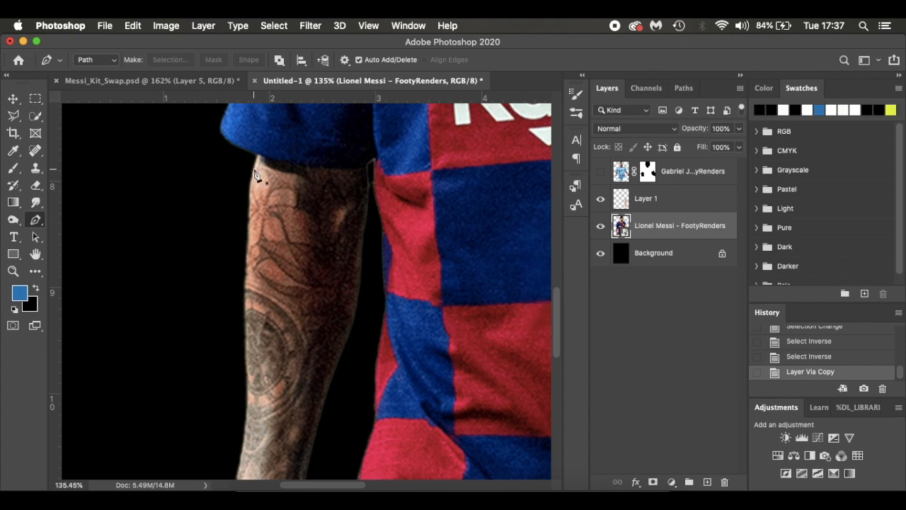
pyautogui.click(253, 155)
pyautogui.moveTo(368, 166); pyautogui.dragTo(385, 155)
pyautogui.click(374, 233)
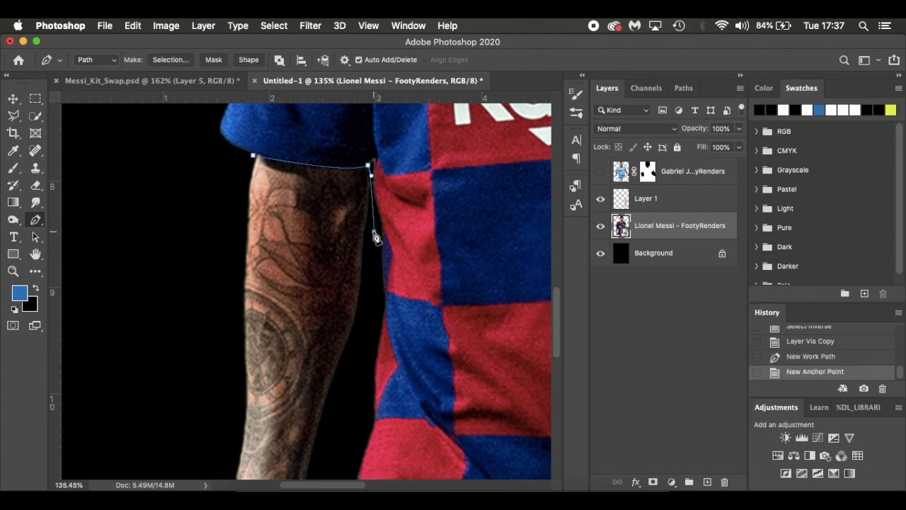
pyautogui.click(340, 435)
pyautogui.scroll(-9, 338, 347)
pyautogui.click(338, 303)
# Continue the path beneath the tattooed arm's hand, up its outer side, and close it at the sleeve hem
pyautogui.click(342, 397)
pyautogui.click(307, 377)
pyautogui.click(244, 368)
pyautogui.scroll(7, 185, 248)
pyautogui.click(217, 173)
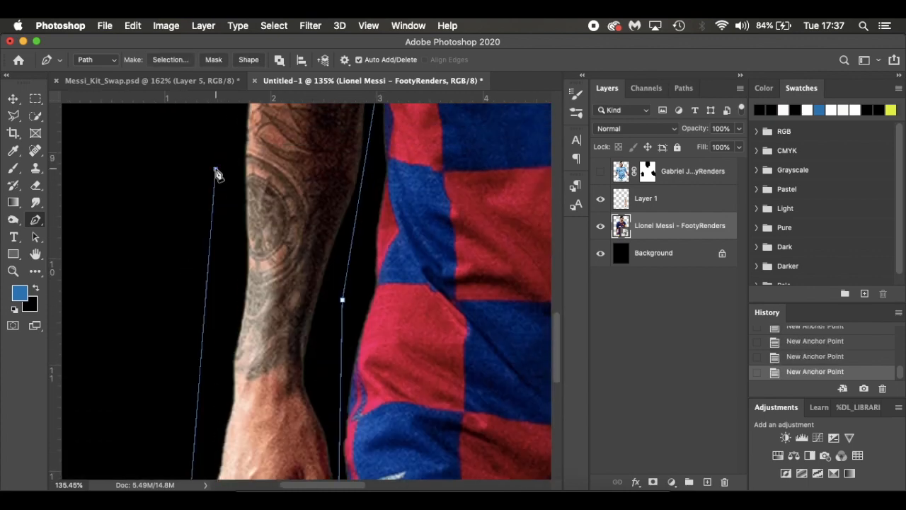
pyautogui.scroll(6, 216, 174)
pyautogui.click(254, 241)
# Convert the path around the tattooed arm into a selection and copy the arm to a new layer
pyautogui.rightClick(301, 135)
pyautogui.click(332, 183)
pyautogui.click(527, 200)
pyautogui.press('super+j')
# Hide the Lionel Messi layer to check both cut-out arms against the black background, and show it again
pyautogui.press('super+0')
pyautogui.click(602, 253)
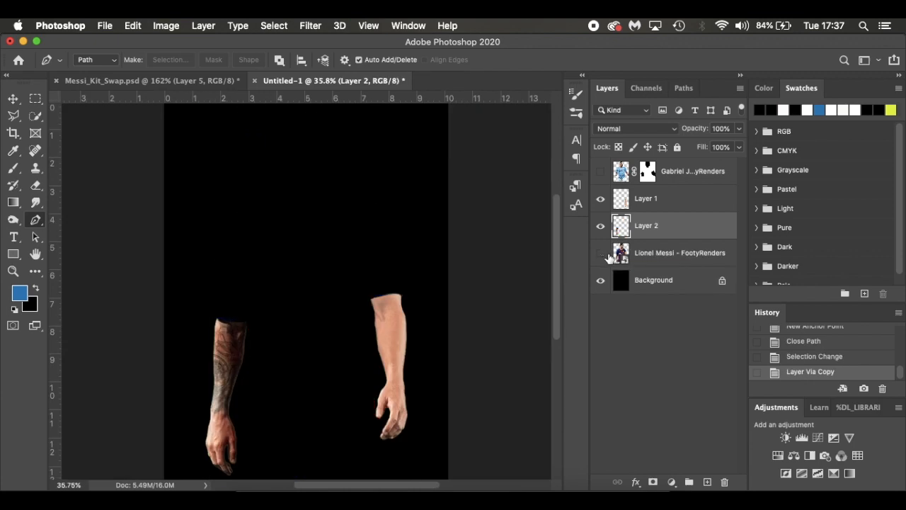
pyautogui.click(601, 254)
# On the Lionel Messi layer, trace a Pen tool path along the shirt's neckline from the back of the neck to below the chin
pyautogui.click(640, 253)
pyautogui.scroll(5, 321, 213)
pyautogui.scroll(4, 248, 306)
pyautogui.click(244, 303)
pyautogui.click(236, 357)
pyautogui.click(263, 391)
pyautogui.click(298, 429)
pyautogui.click(415, 418)
pyautogui.click(444, 388)
pyautogui.click(450, 372)
pyautogui.click(460, 322)
pyautogui.click(484, 316)
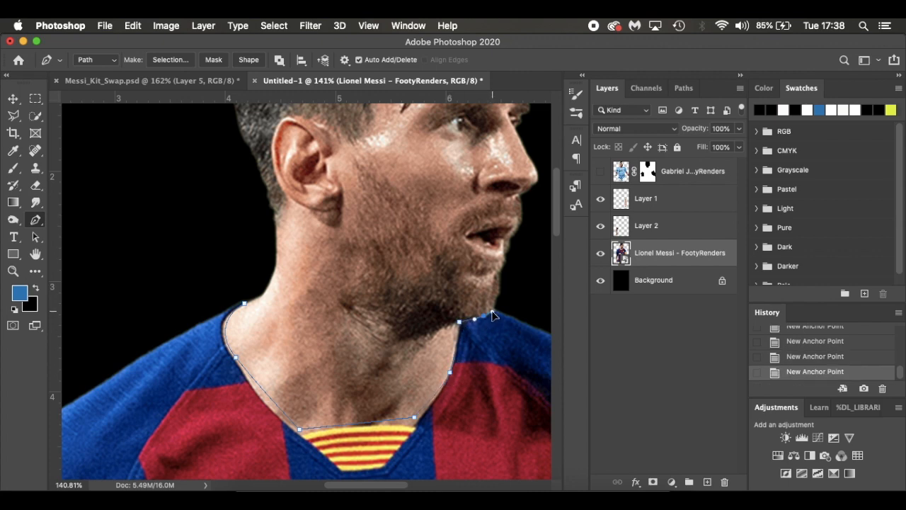
# Continue the neckline path loosely around Messi's face and over the head, and close it at the back of the neck
pyautogui.click(501, 303)
pyautogui.scroll(3, 502, 303)
pyautogui.click(535, 245)
pyautogui.scroll(5, 496, 191)
pyautogui.click(460, 159)
pyautogui.click(176, 170)
pyautogui.scroll(-4, 184, 184)
pyautogui.click(277, 350)
pyautogui.click(324, 437)
# Convert the head path into a selection and copy Messi's head and neck to a new layer
pyautogui.click(182, 59)
pyautogui.click(524, 203)
pyautogui.scroll(-8, 504, 205)
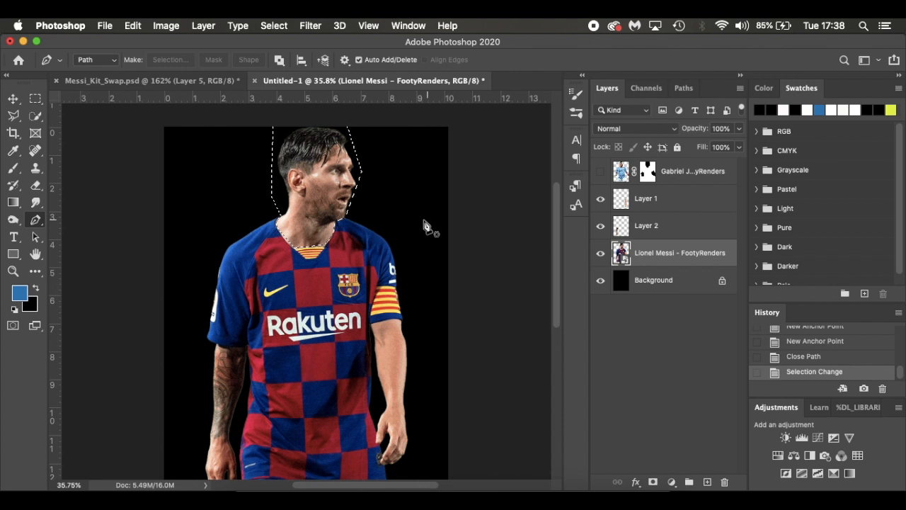
pyautogui.scroll(5, 396, 229)
pyautogui.hscroll(-3, 397, 228)
pyautogui.scroll(5, 399, 230)
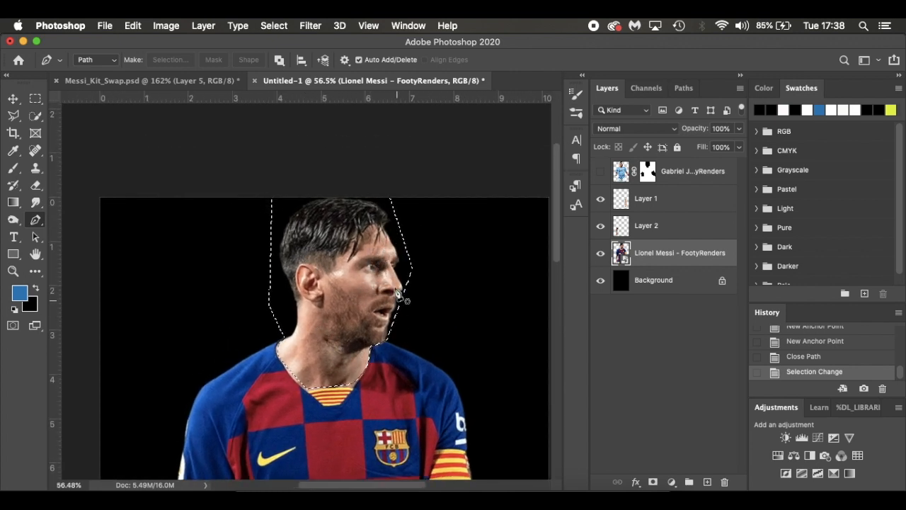
pyautogui.press('super+j')
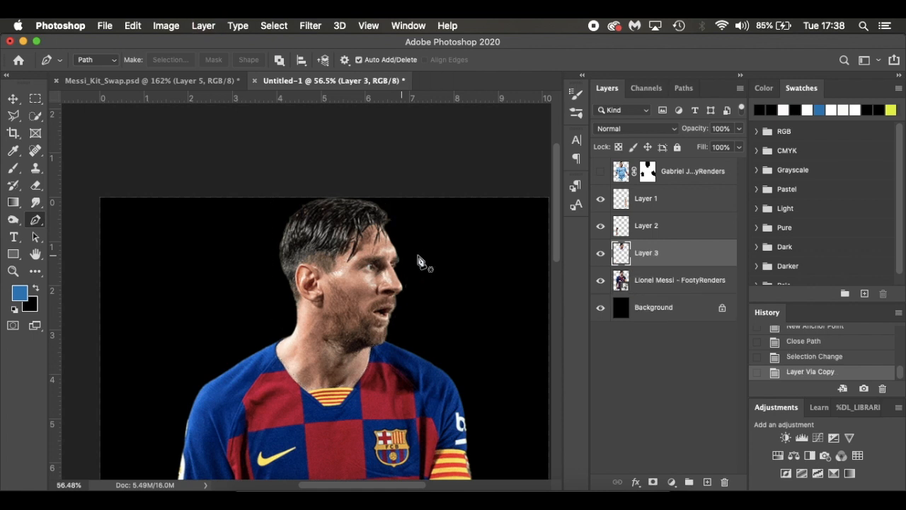
# Hide the Lionel Messi layer and show the Gabriel Jesus layer over the cut-out head and arms
pyautogui.click(600, 281)
pyautogui.press('super+minus')
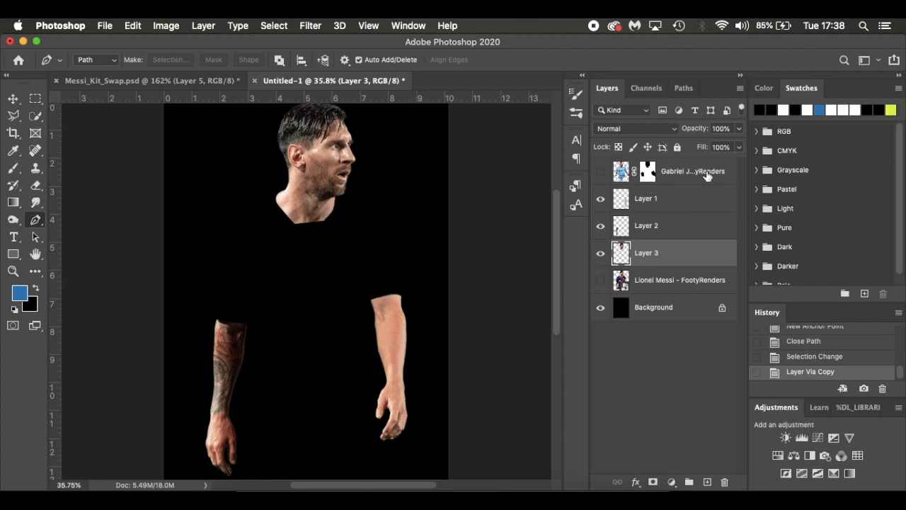
pyautogui.click(601, 172)
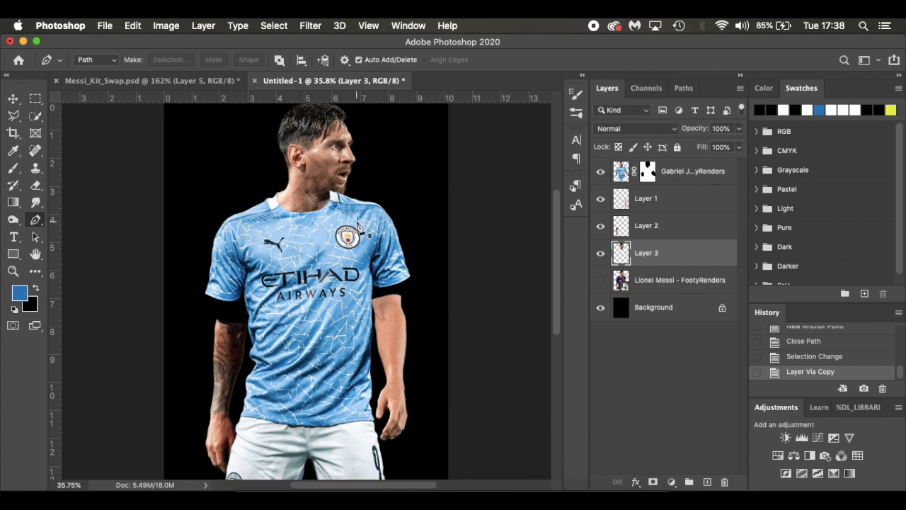
pyautogui.scroll(2, 378, 197)
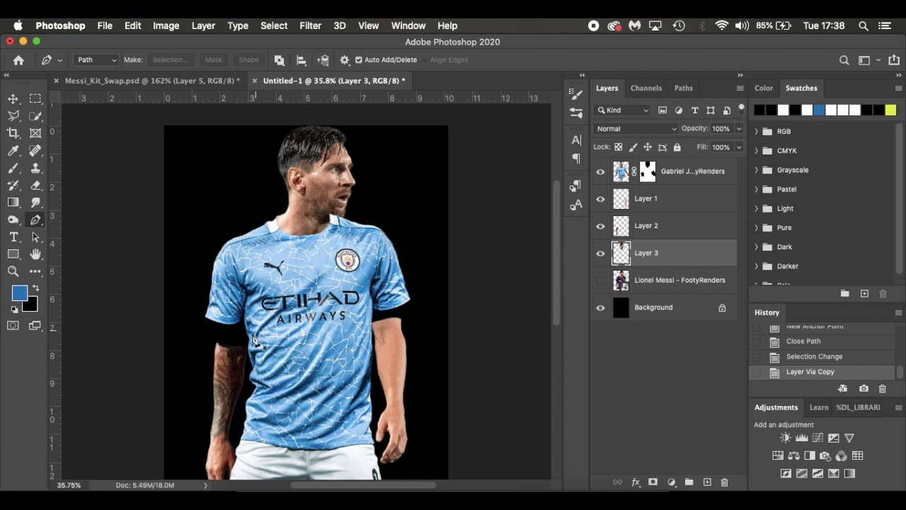
pyautogui.scroll(-3, 382, 320)
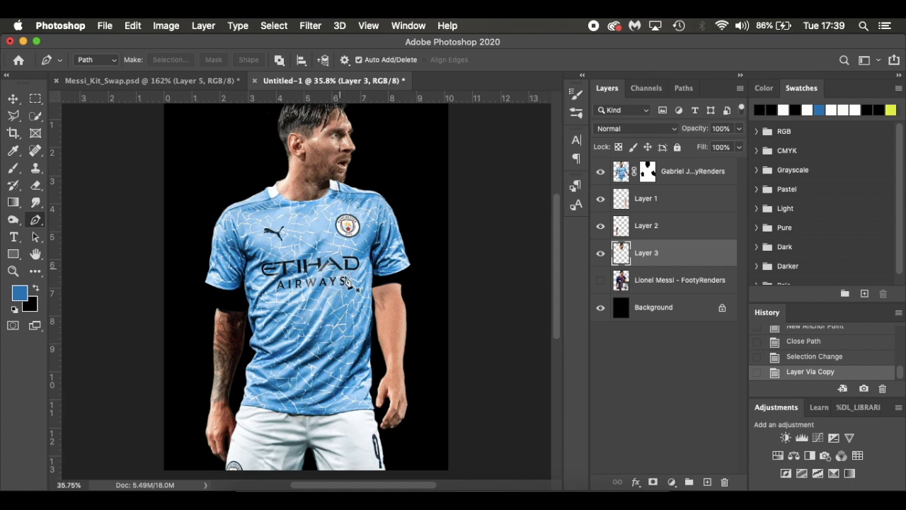
# Select the Gabriel Jesus layer and nudge the shirt slightly up and right to align it with Messi's neck
pyautogui.scroll(3, 351, 289)
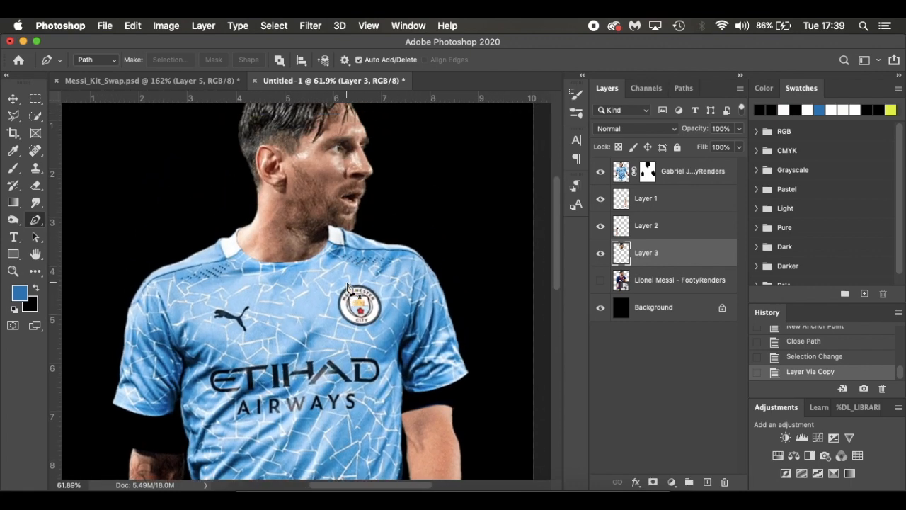
pyautogui.press('v')
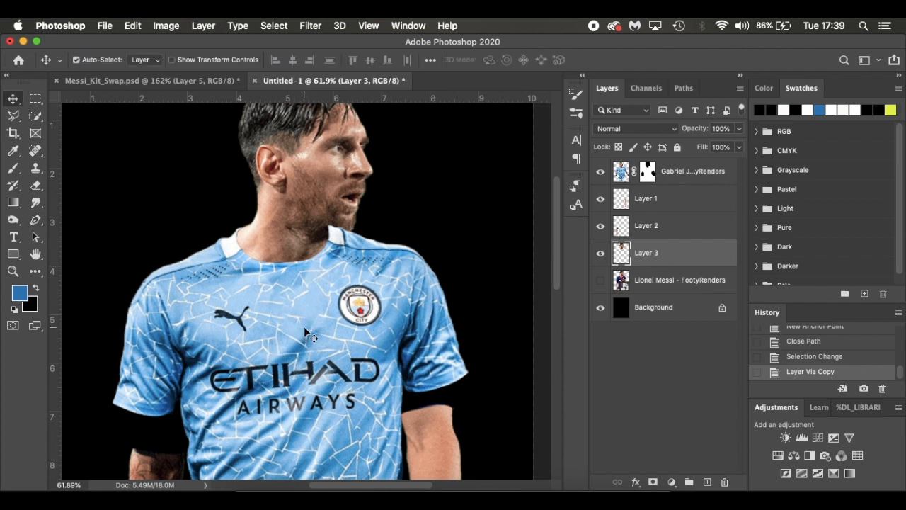
pyautogui.click(304, 327)
pyautogui.press('Up')
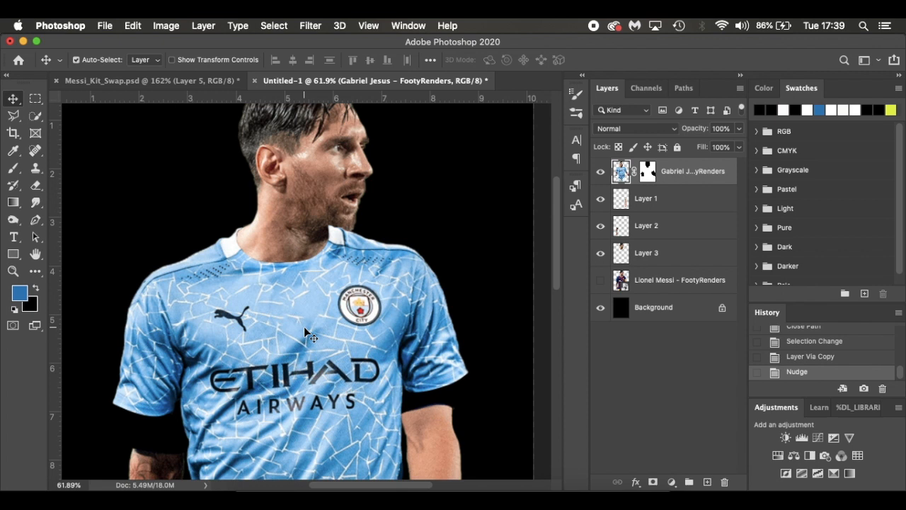
pyautogui.press('Right')
pyautogui.press('Right')
pyautogui.press('Right')
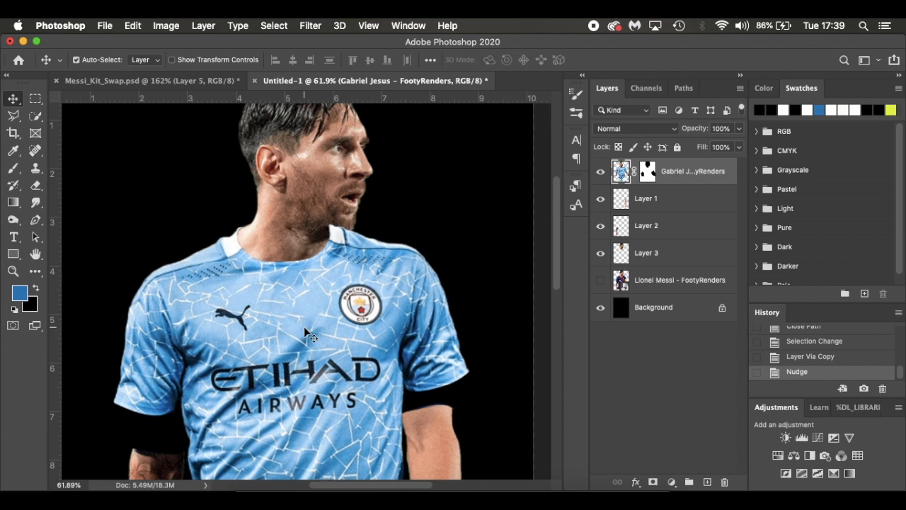
pyautogui.press('Right')
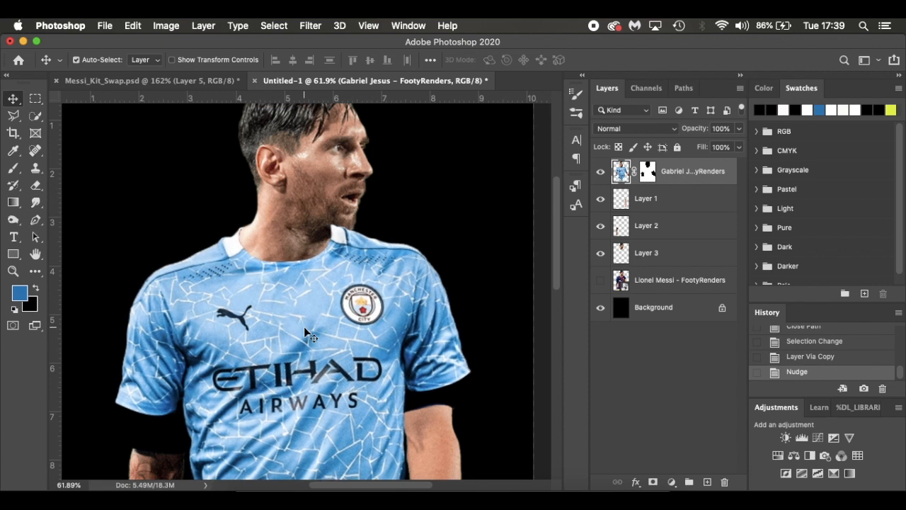
pyautogui.press('Right')
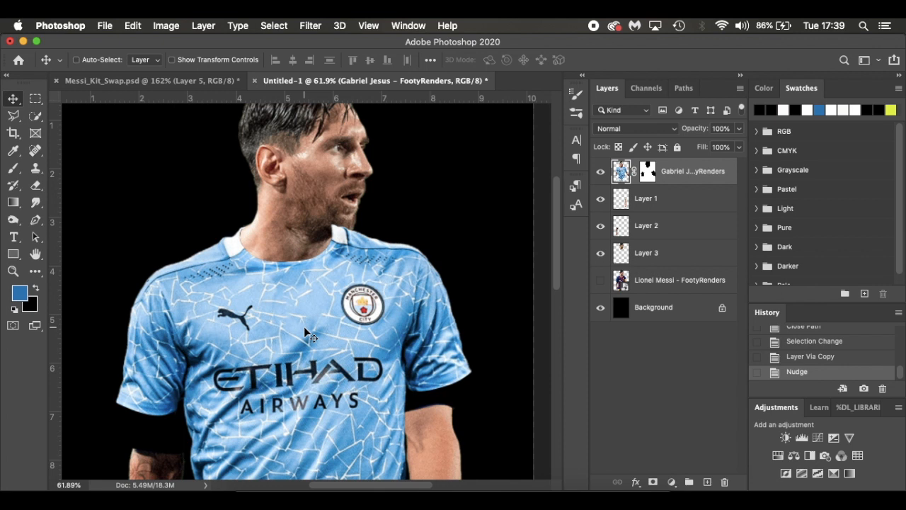
# Rotate the Gabriel Jesus layer by 1.26° with Free Transform and apply the transformation
pyautogui.hotkey('ctrl', 't')
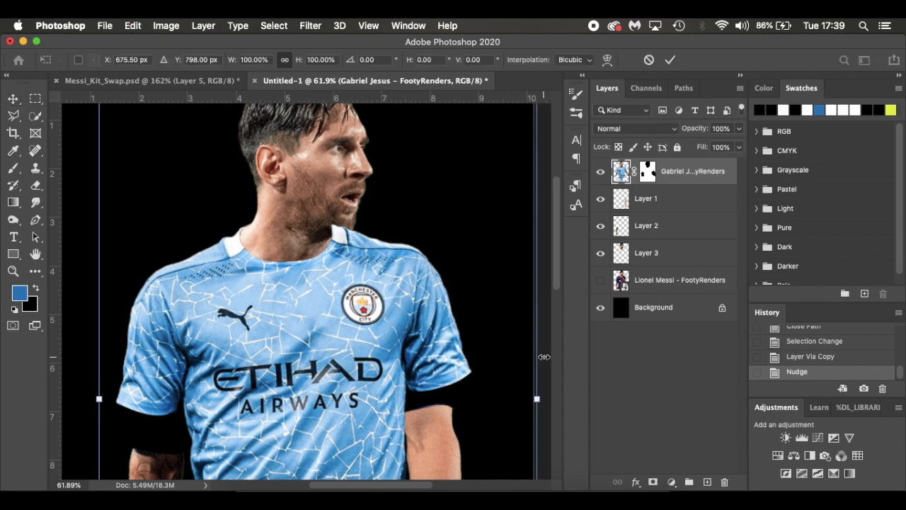
pyautogui.moveTo(549, 357); pyautogui.dragTo(551, 361)
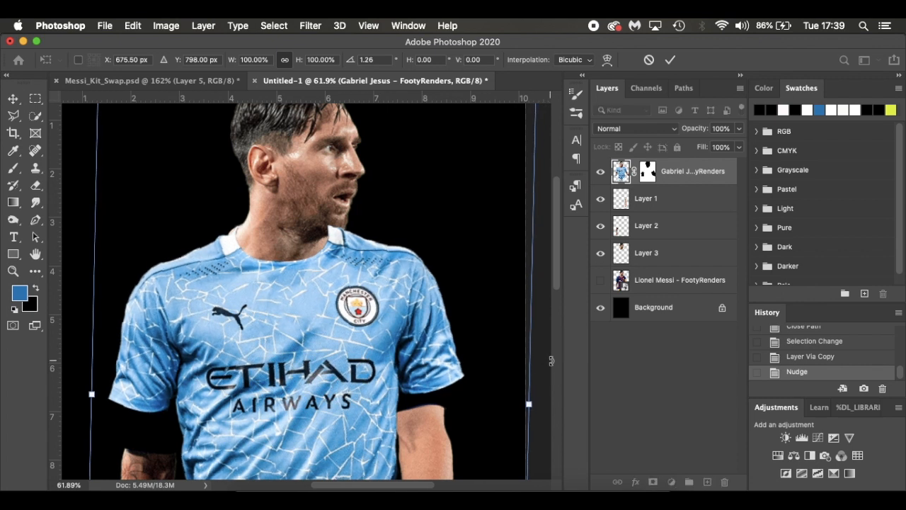
pyautogui.press('Return')
pyautogui.scroll(-3, 393, 344)
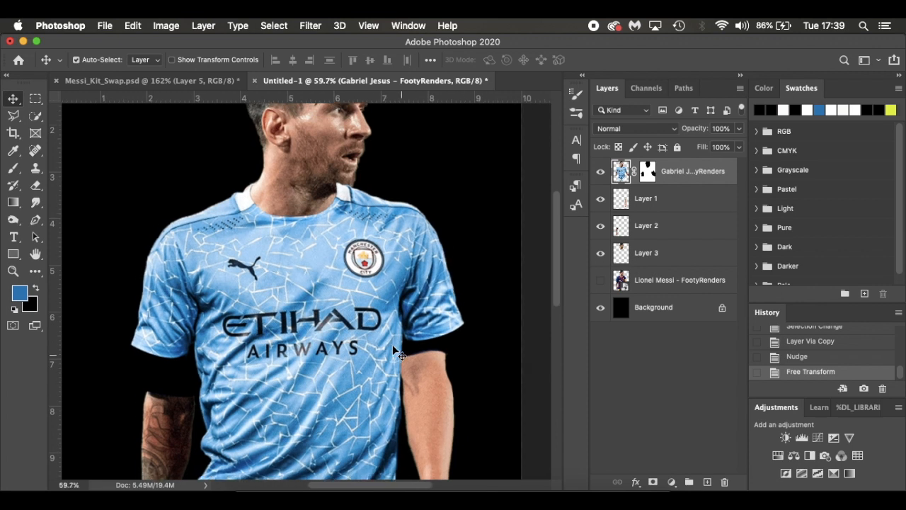
pyautogui.scroll(-3, 393, 346)
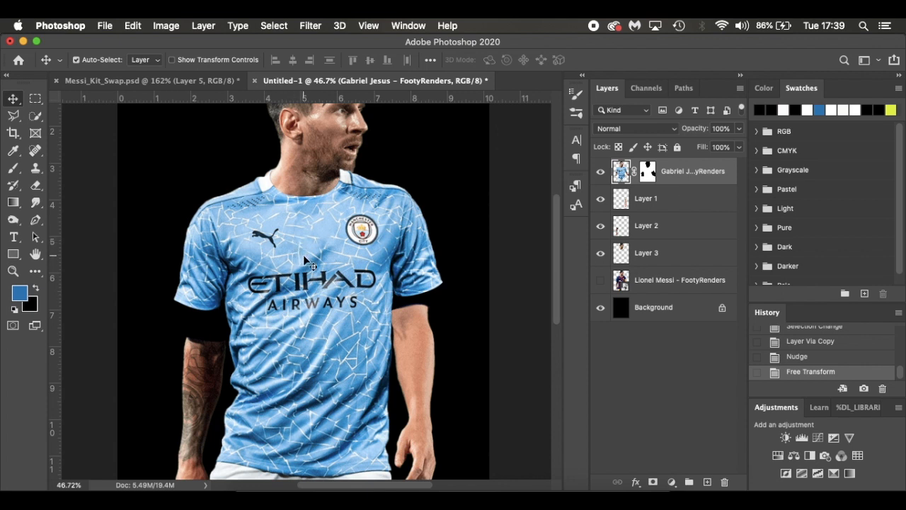
# Convert the Gabriel Jesus layer to a smart object
pyautogui.rightClick(732, 176)
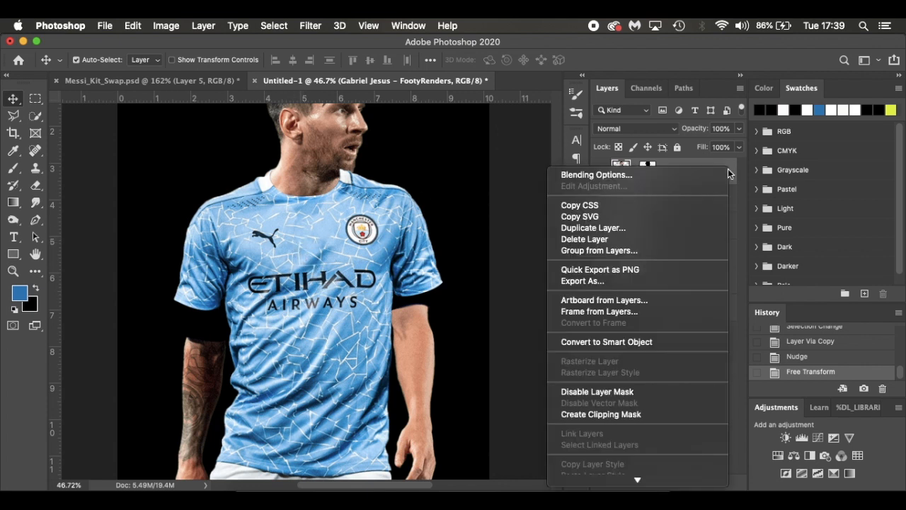
pyautogui.click(651, 342)
pyautogui.click(131, 26)
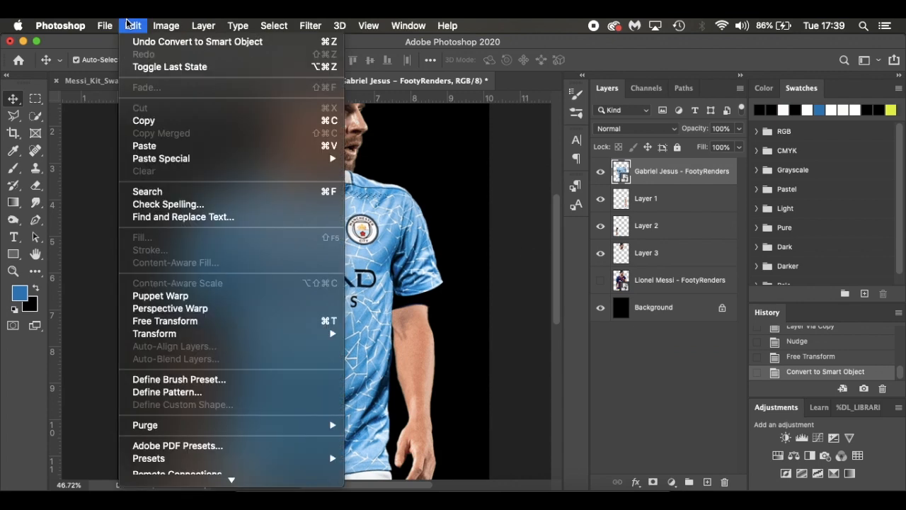
pyautogui.click(193, 297)
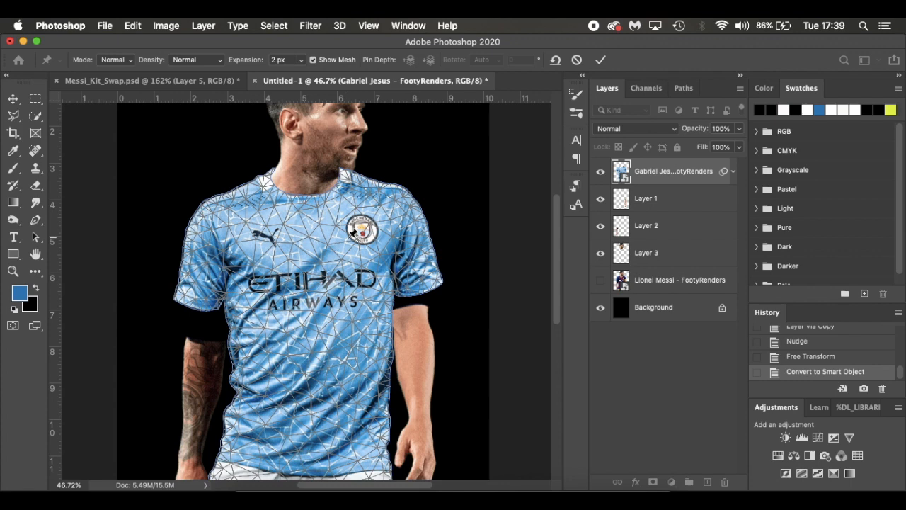
pyautogui.click(13, 99)
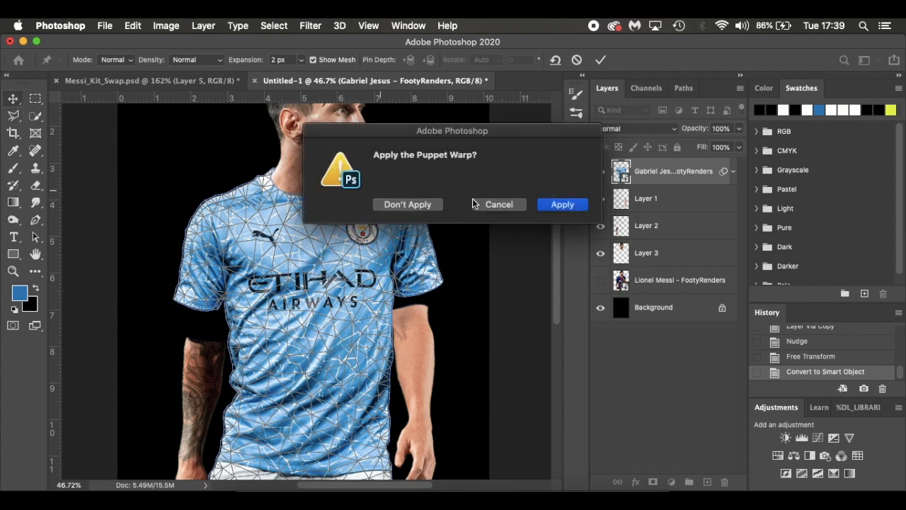
pyautogui.click(408, 205)
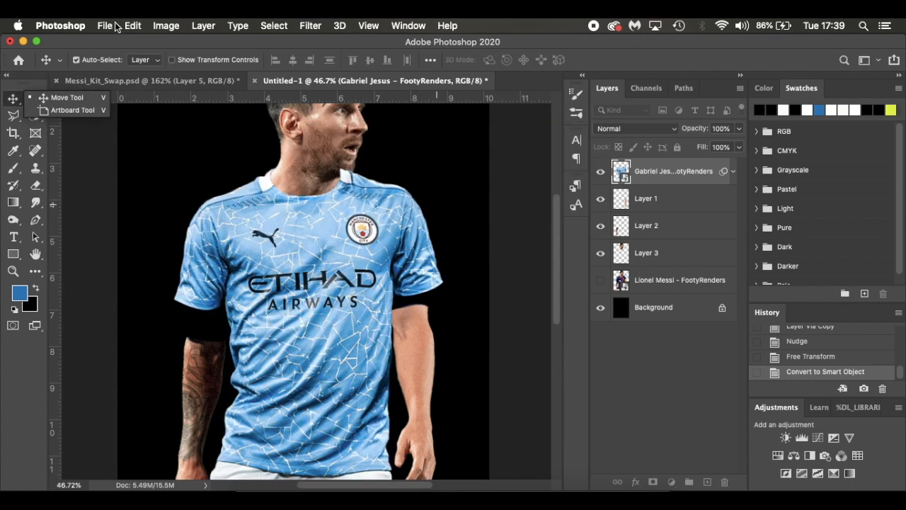
# Start Puppet Warp on the Gabriel Jesus layer and pin the collar, both torso sides and the shirt's hem
pyautogui.click(106, 25)
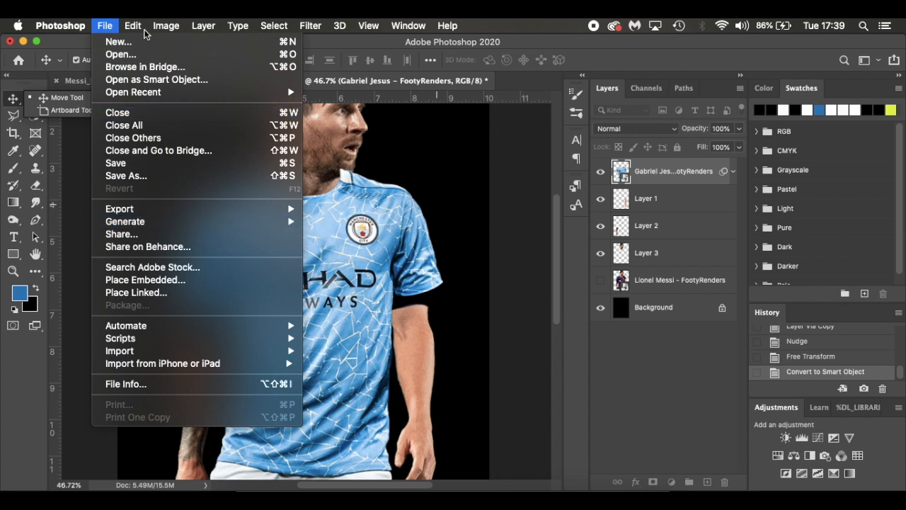
pyautogui.moveTo(140, 27)
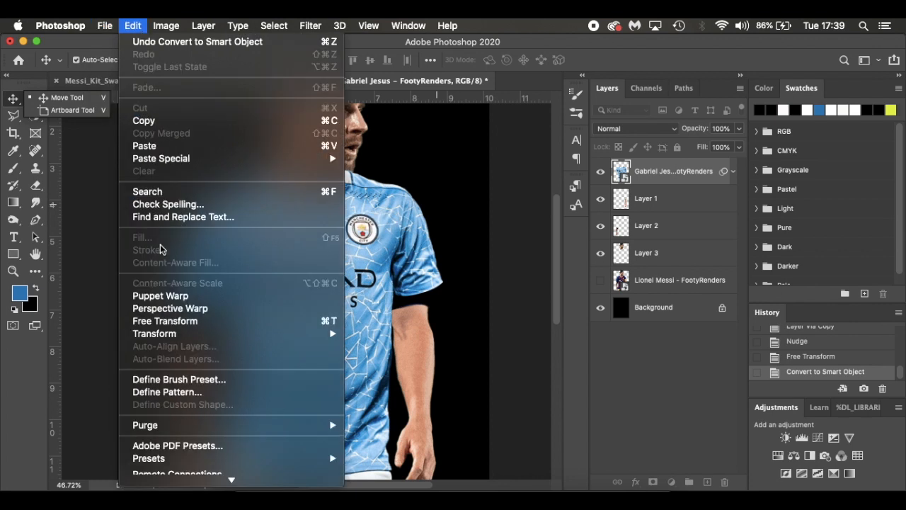
pyautogui.click(199, 300)
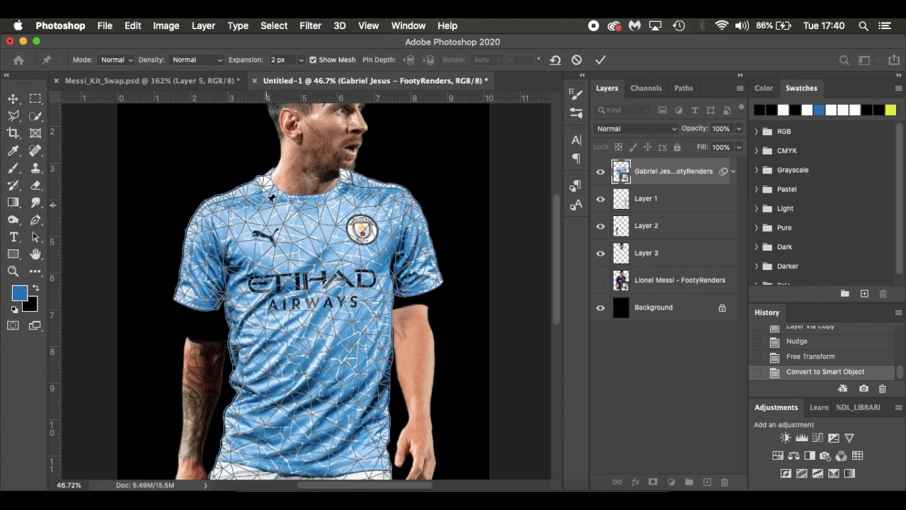
pyautogui.scroll(5, 337, 249)
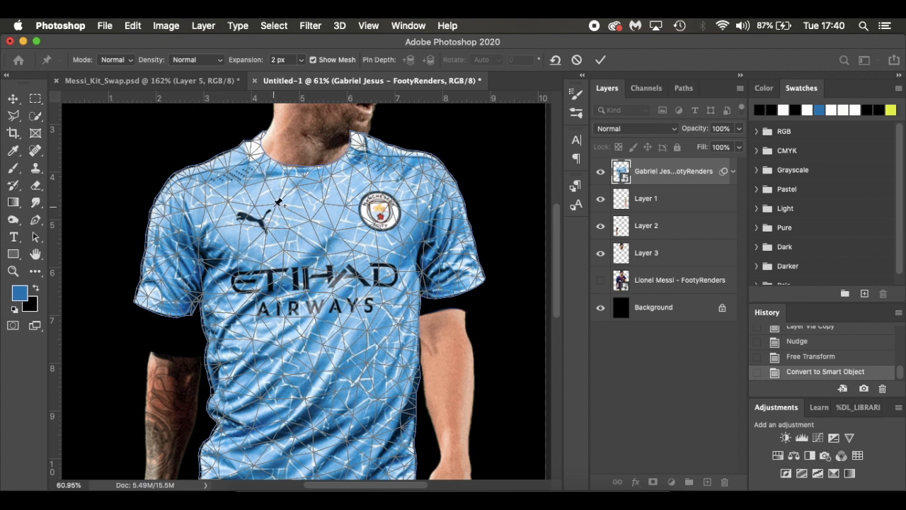
pyautogui.click(251, 152)
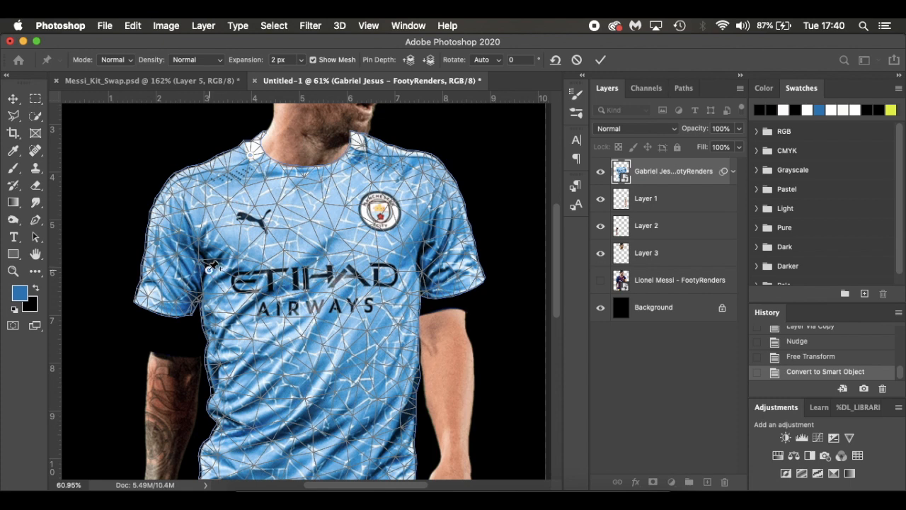
pyautogui.click(210, 271)
pyautogui.scroll(-3, 215, 269)
pyautogui.click(216, 308)
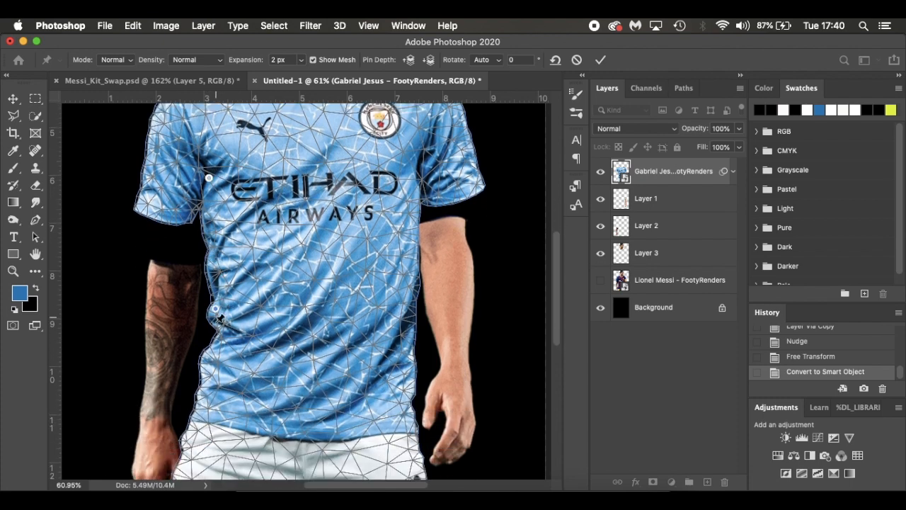
pyautogui.click(201, 415)
pyautogui.click(409, 425)
pyautogui.click(408, 301)
pyautogui.click(417, 194)
# Pin the shoulder on the badge side and pull both collar edges slightly down toward Messi's neck
pyautogui.scroll(3, 420, 190)
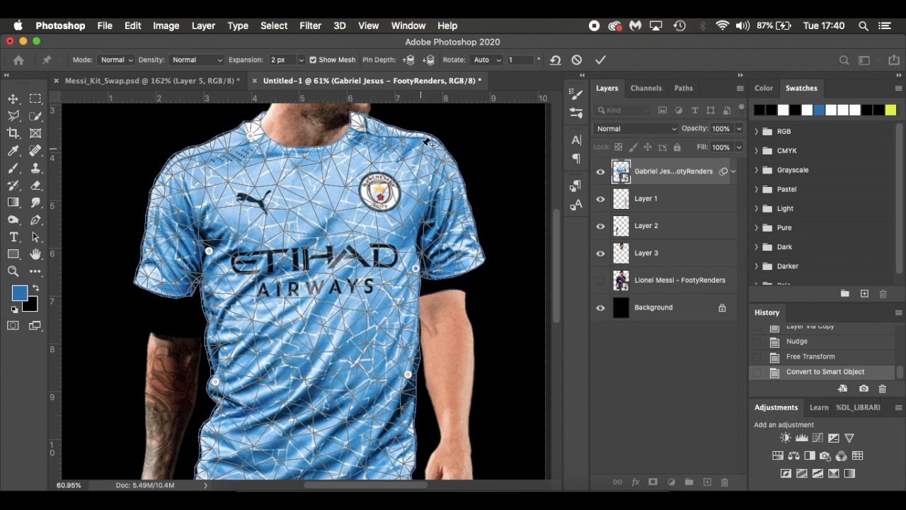
pyautogui.scroll(1, 432, 136)
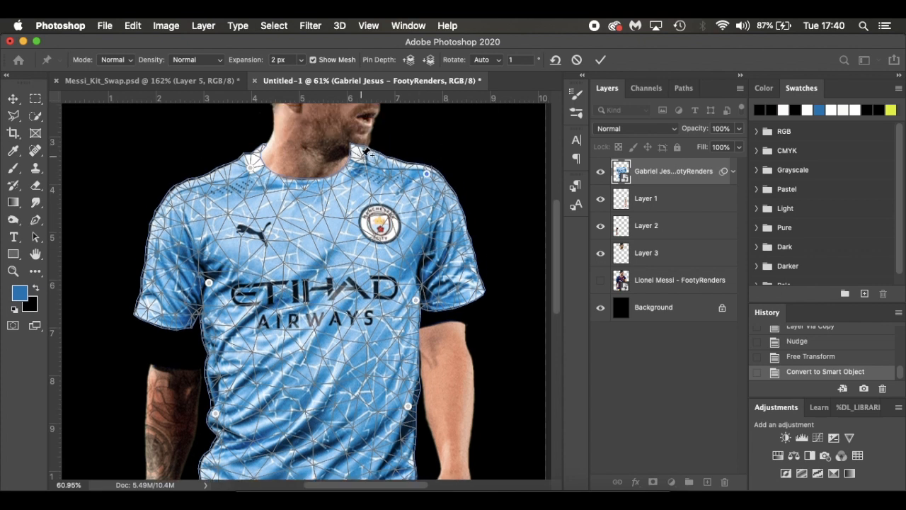
pyautogui.click(356, 150)
pyautogui.moveTo(356, 152); pyautogui.dragTo(357, 162)
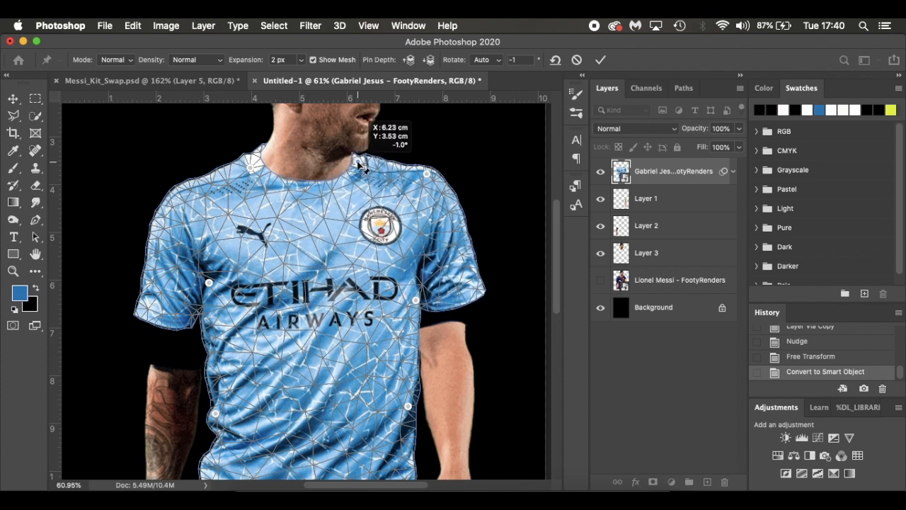
pyautogui.moveTo(359, 166); pyautogui.dragTo(358, 163)
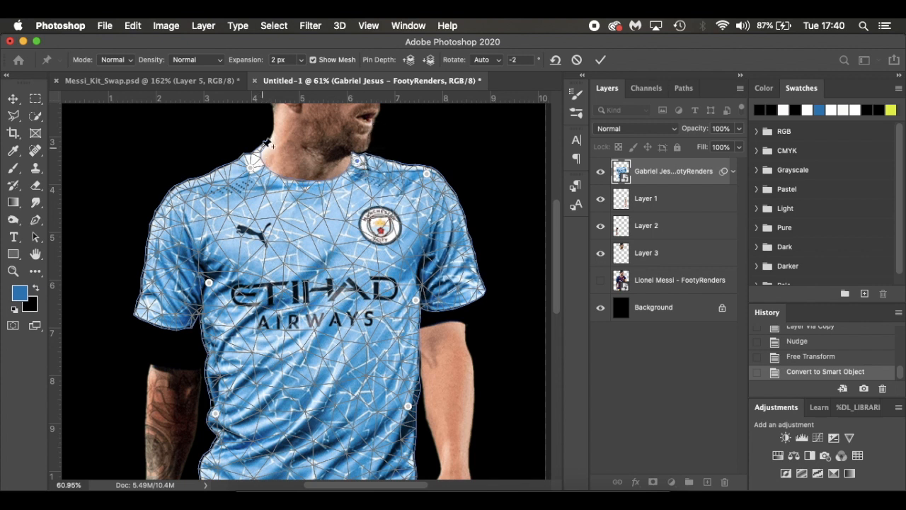
pyautogui.moveTo(268, 144)
pyautogui.mouseDown()
pyautogui.moveTo(273, 154)
pyautogui.moveTo(266, 151)
pyautogui.mouseUp()
# Pin the cuff above the tattooed arm and pull it down to lengthen that sleeve
pyautogui.scroll(-5, 290, 213)
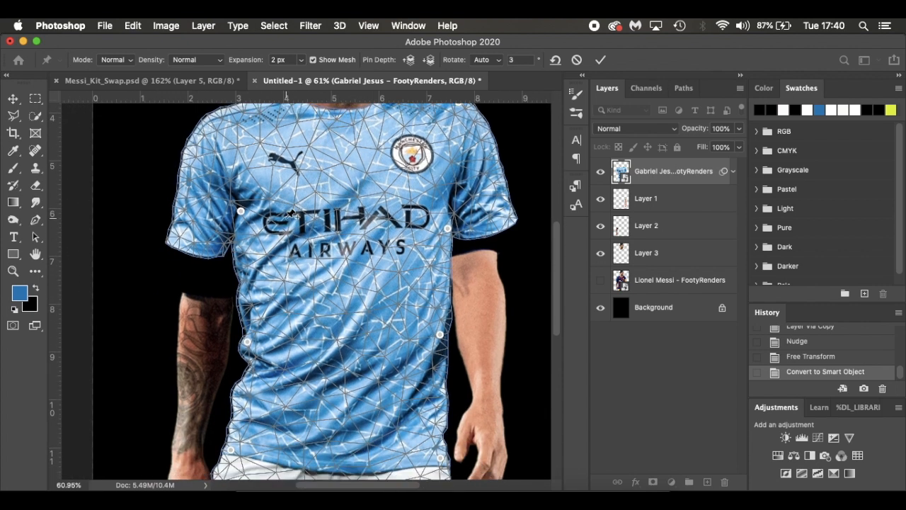
pyautogui.click(224, 250)
pyautogui.moveTo(170, 246); pyautogui.dragTo(175, 266)
pyautogui.click(204, 270)
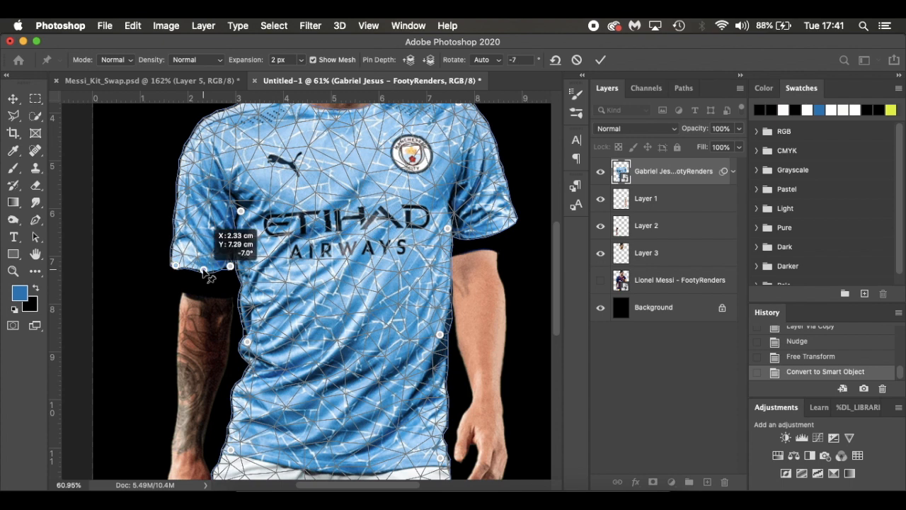
pyautogui.moveTo(234, 271); pyautogui.dragTo(233, 270)
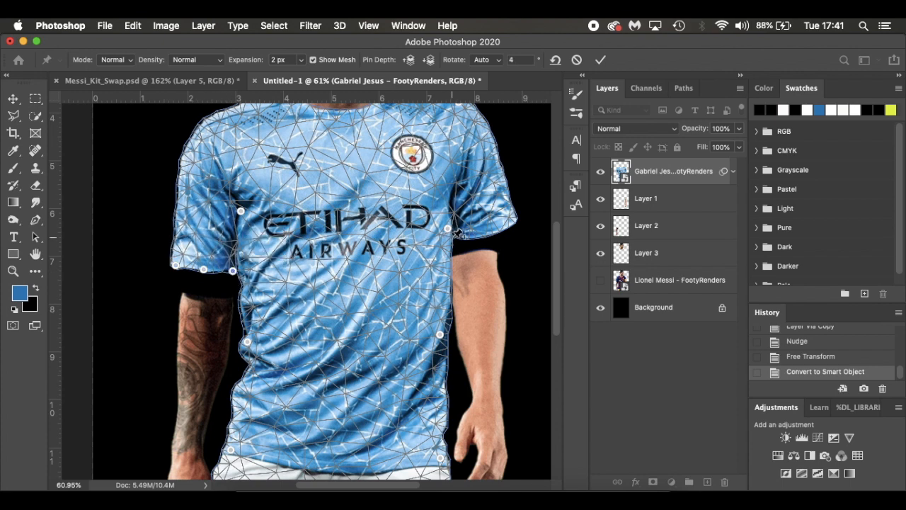
# Pin the cuff on the badge side and pull it down to meet the bare arm
pyautogui.click(458, 234)
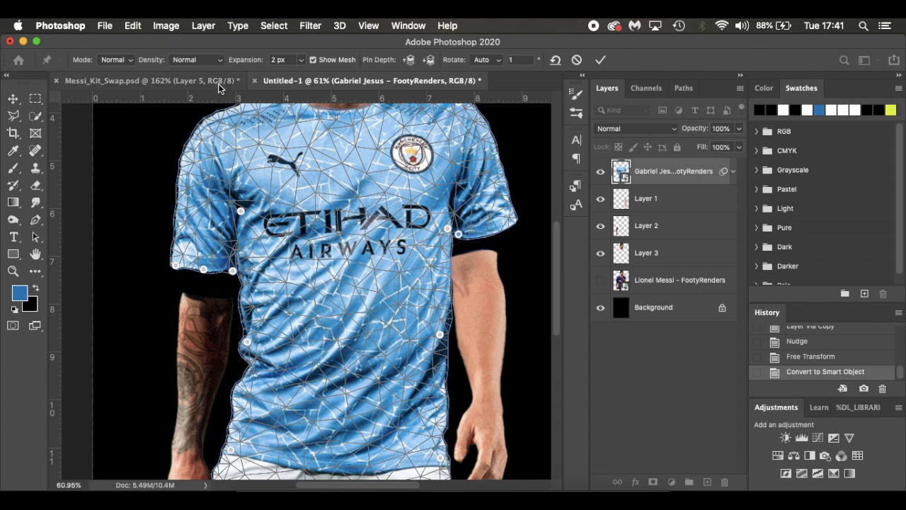
pyautogui.click(490, 229)
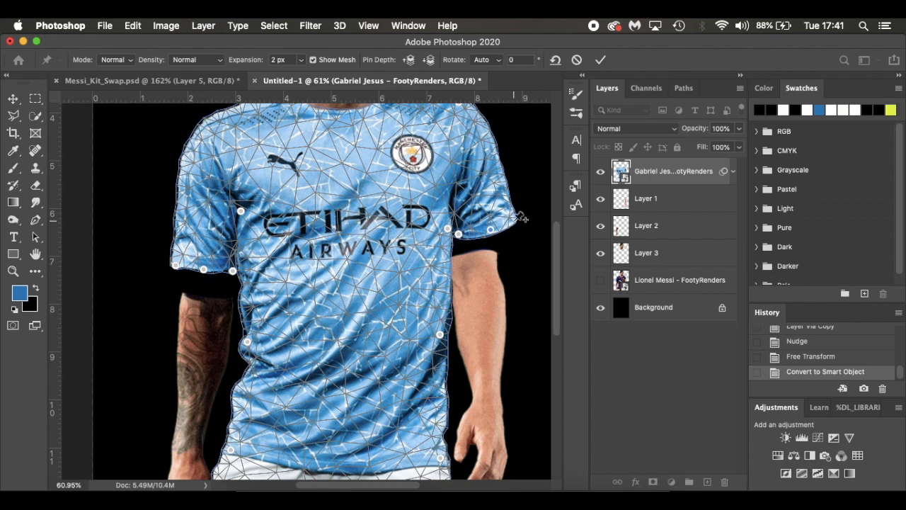
pyautogui.click(515, 220)
pyautogui.moveTo(516, 220); pyautogui.dragTo(518, 243)
pyautogui.moveTo(457, 248); pyautogui.dragTo(492, 245)
pyautogui.hscroll(-3, 287, 306)
pyautogui.scroll(-2, 287, 306)
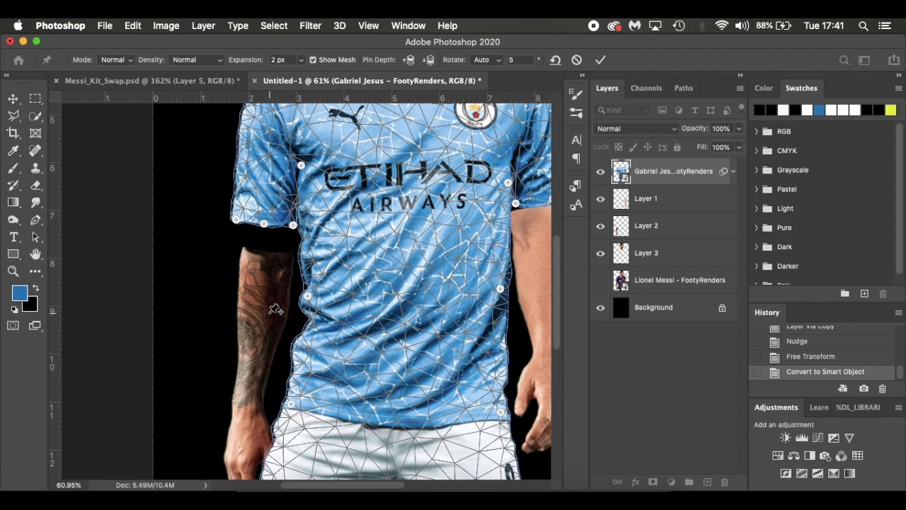
pyautogui.scroll(2, 277, 216)
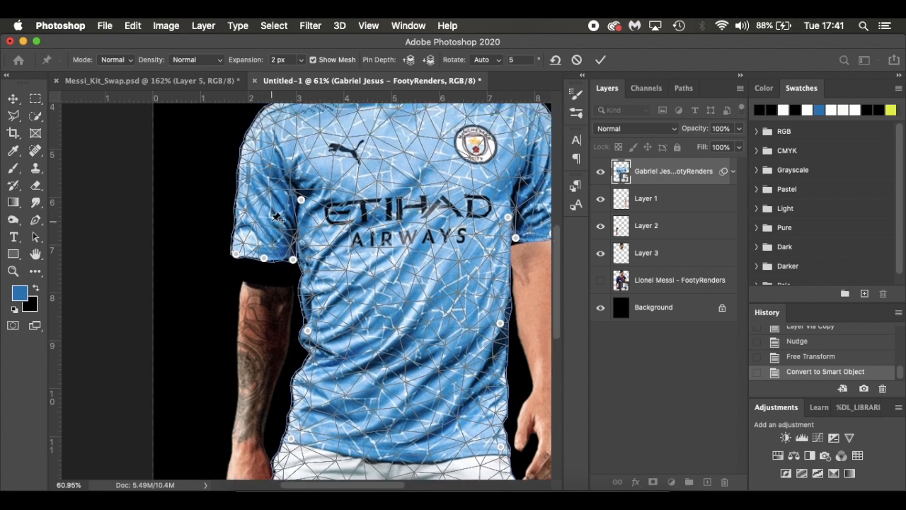
# Examine the finished kit swap in Messi_Kit_Swap.psd with the whole image in view, and return to the Untitled-1 document
pyautogui.click(210, 78)
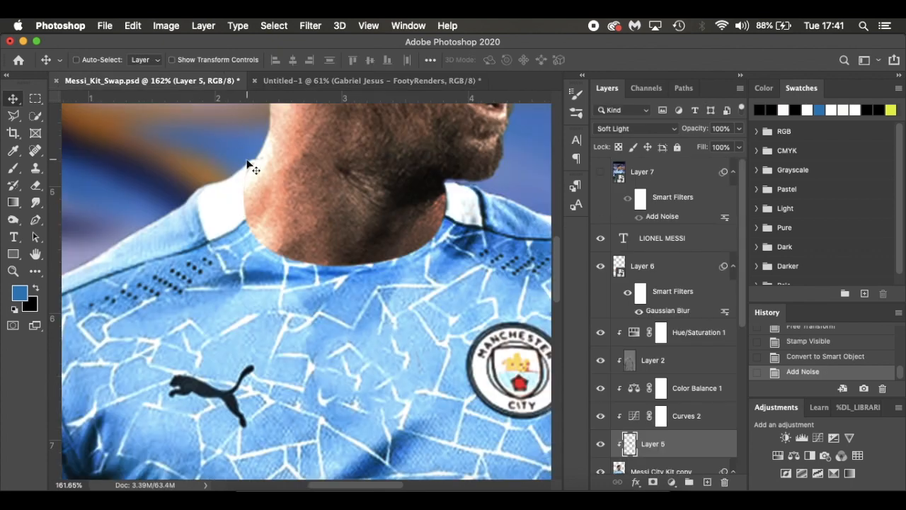
pyautogui.press('super+0')
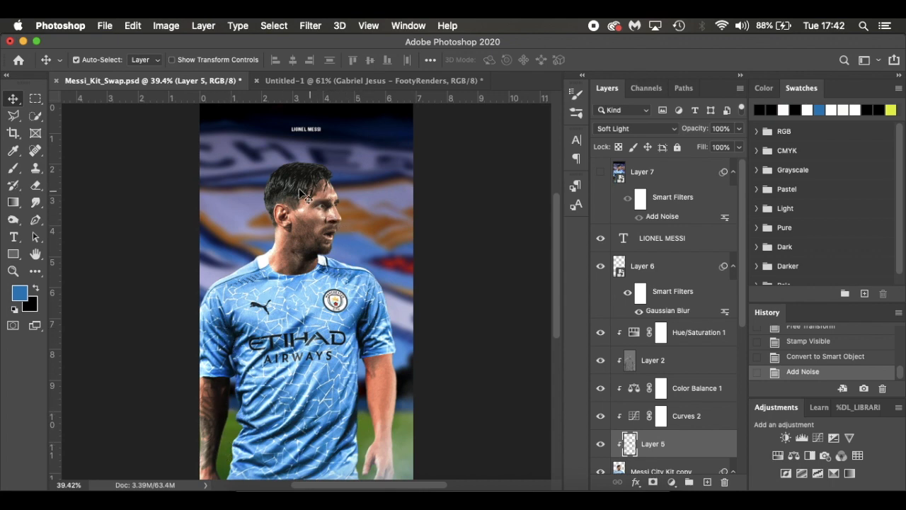
pyautogui.click(357, 80)
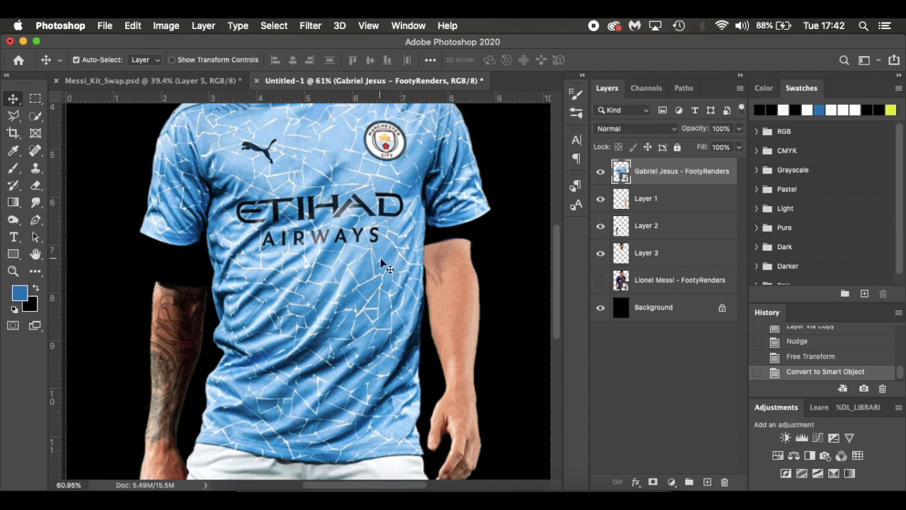
# Start Puppet Warp again on the Gabriel Jesus layer, pinning the collar, the torso side near the tattooed arm and both hem corners
pyautogui.scroll(3, 408, 265)
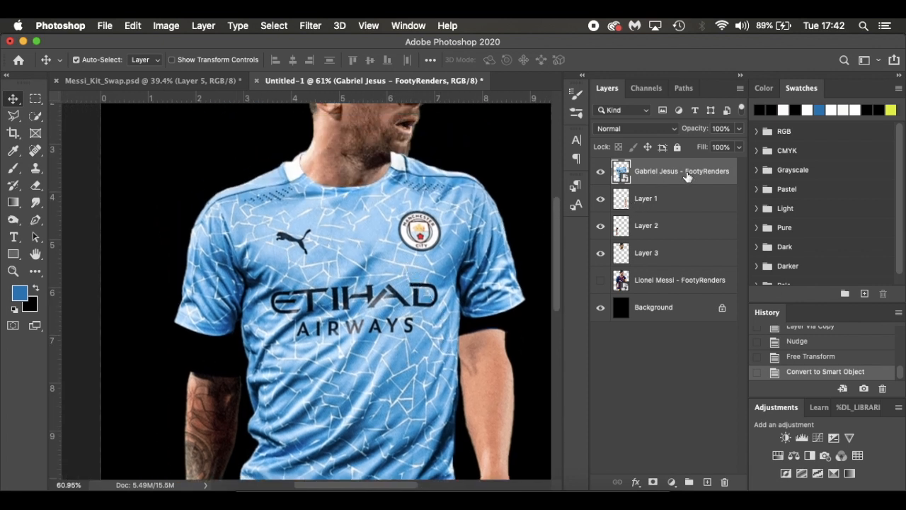
pyautogui.click(131, 25)
pyautogui.moveTo(104, 27)
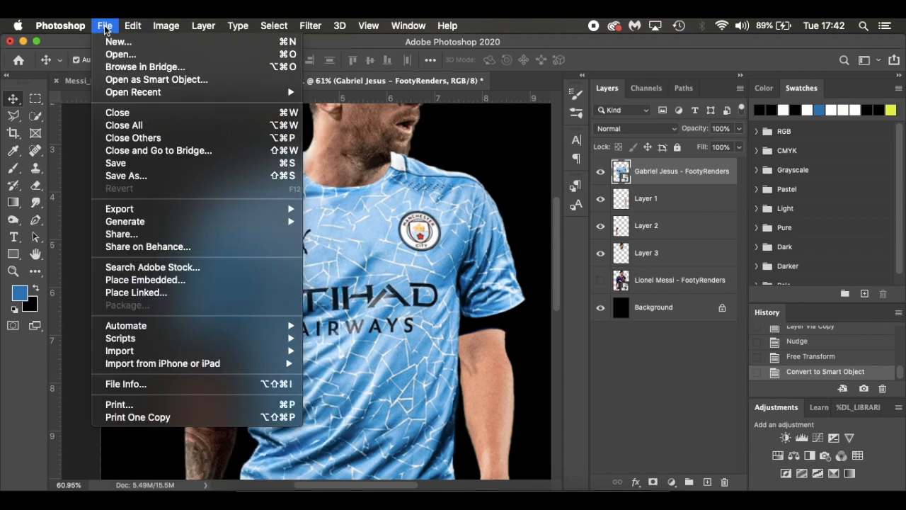
pyautogui.moveTo(133, 27)
pyautogui.click(155, 296)
pyautogui.click(396, 155)
pyautogui.click(250, 271)
pyautogui.click(256, 399)
pyautogui.scroll(-3, 256, 400)
pyautogui.click(235, 451)
pyautogui.click(450, 459)
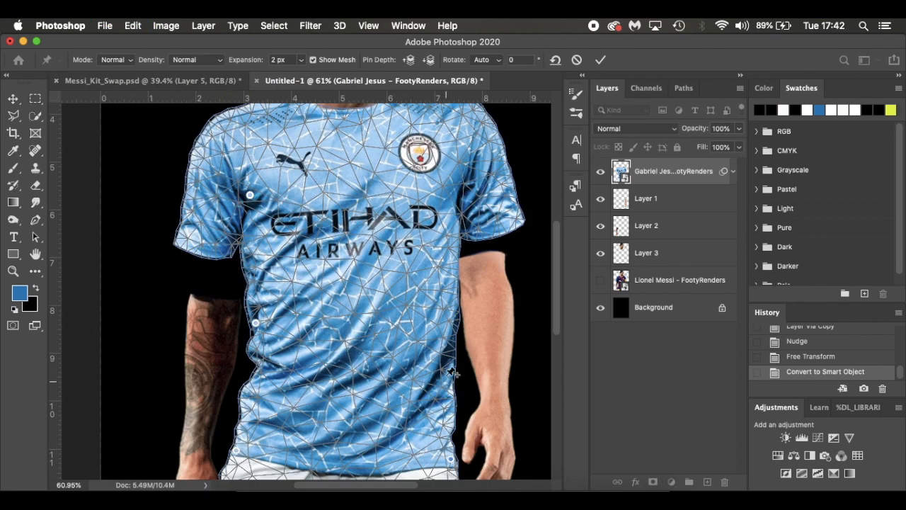
# Pin the badge-side edge of the torso, the shoulder above it and the white collar sections
pyautogui.click(450, 336)
pyautogui.click(458, 194)
pyautogui.scroll(2, 457, 194)
pyautogui.click(441, 138)
pyautogui.click(395, 130)
pyautogui.click(299, 126)
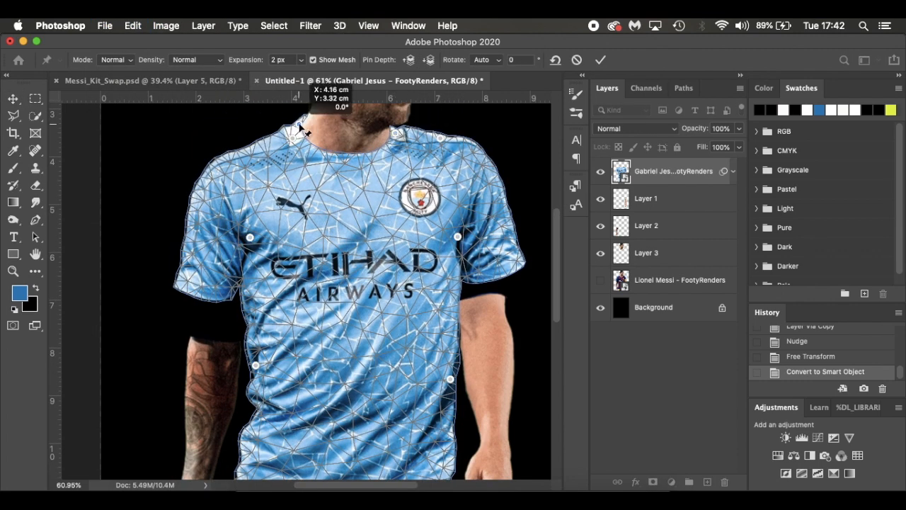
# Place three Puppet Warp pins along the cuff of each sleeve
pyautogui.scroll(-1, 219, 245)
pyautogui.click(180, 280)
pyautogui.click(208, 280)
pyautogui.click(238, 284)
pyautogui.click(465, 255)
pyautogui.click(495, 253)
pyautogui.click(521, 242)
# Pull the cuff pins down on both sleeves to lengthen and straighten them over Messi's arms
pyautogui.moveTo(520, 242); pyautogui.dragTo(524, 251)
pyautogui.moveTo(495, 252); pyautogui.dragTo(497, 260)
pyautogui.moveTo(465, 255); pyautogui.dragTo(467, 263)
pyautogui.moveTo(208, 280); pyautogui.dragTo(183, 293)
pyautogui.click(198, 292)
pyautogui.moveTo(199, 293); pyautogui.dragTo(198, 295)
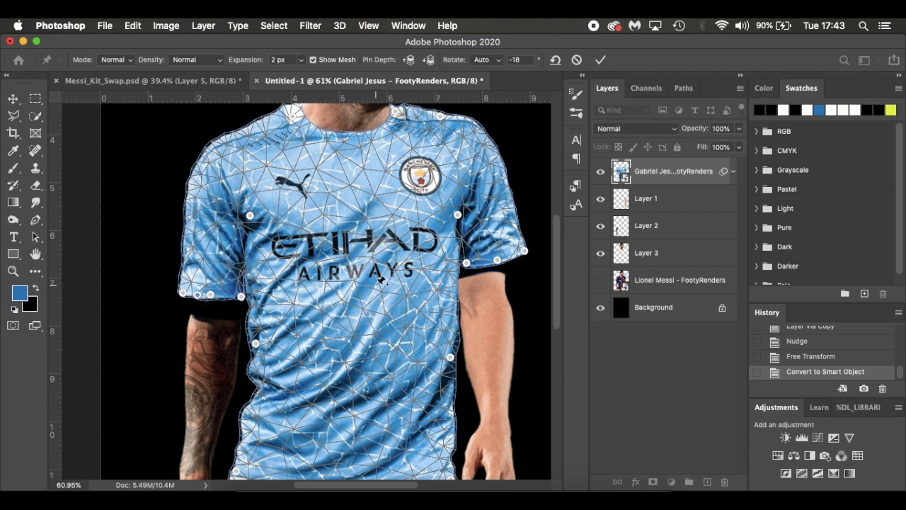
# Fine-tune the badge-side cuff pins so the sleeve meets the arm, and apply the Puppet Warp
pyautogui.scroll(2, 299, 247)
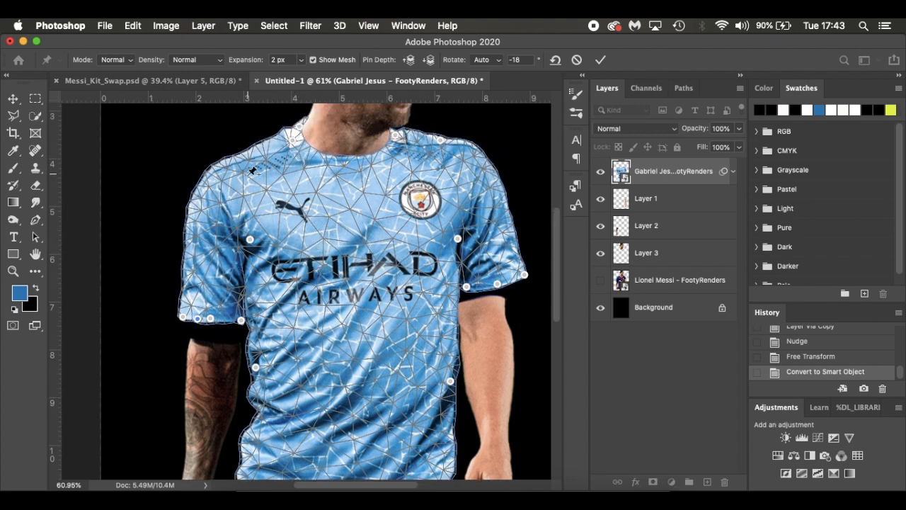
pyautogui.scroll(-10, 402, 224)
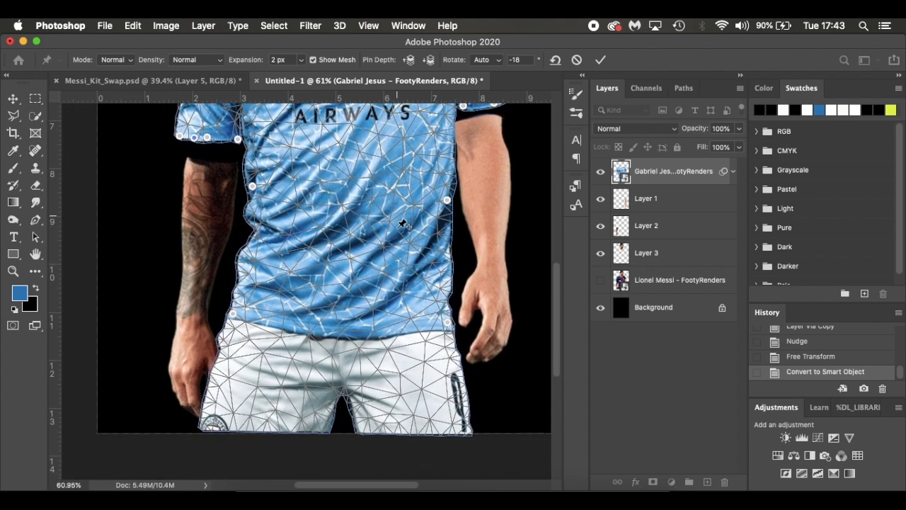
pyautogui.scroll(5, 403, 224)
pyautogui.scroll(5, 402, 224)
pyautogui.hscroll(1, 402, 223)
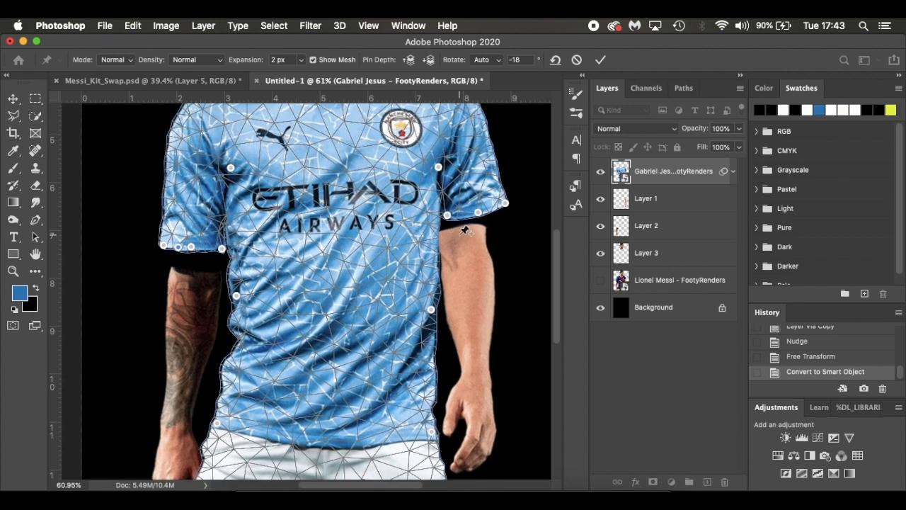
pyautogui.moveTo(451, 219)
pyautogui.mouseDown()
pyautogui.moveTo(459, 196)
pyautogui.moveTo(446, 219)
pyautogui.mouseUp()
pyautogui.moveTo(505, 203)
pyautogui.mouseDown()
pyautogui.moveTo(511, 216)
pyautogui.moveTo(504, 208)
pyautogui.mouseUp()
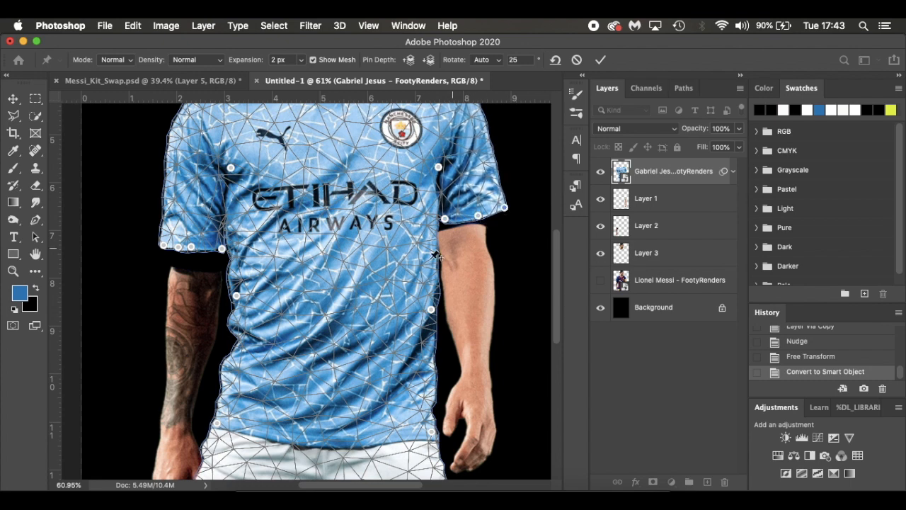
pyautogui.press('Return')
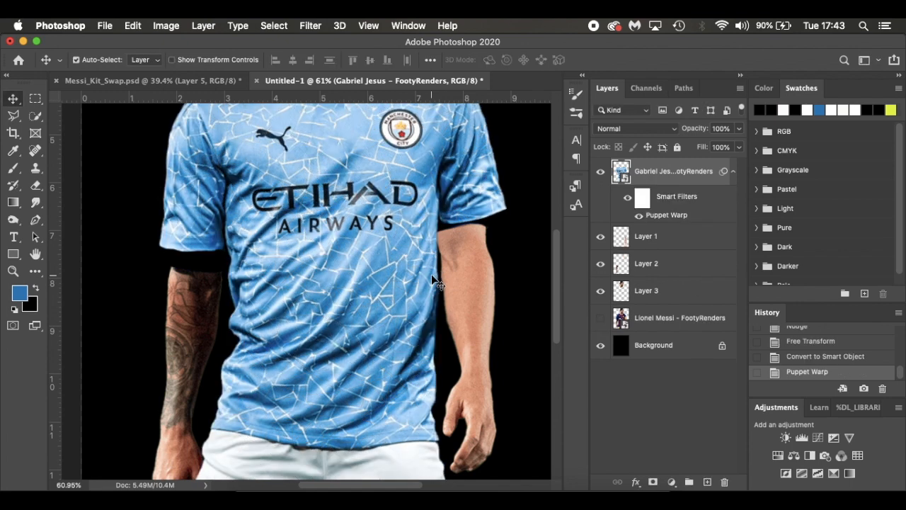
# Free-transform the badge-side arm on Layer 1 and move it up under the sleeve, to about Y 1094.84 px
pyautogui.press('super+0')
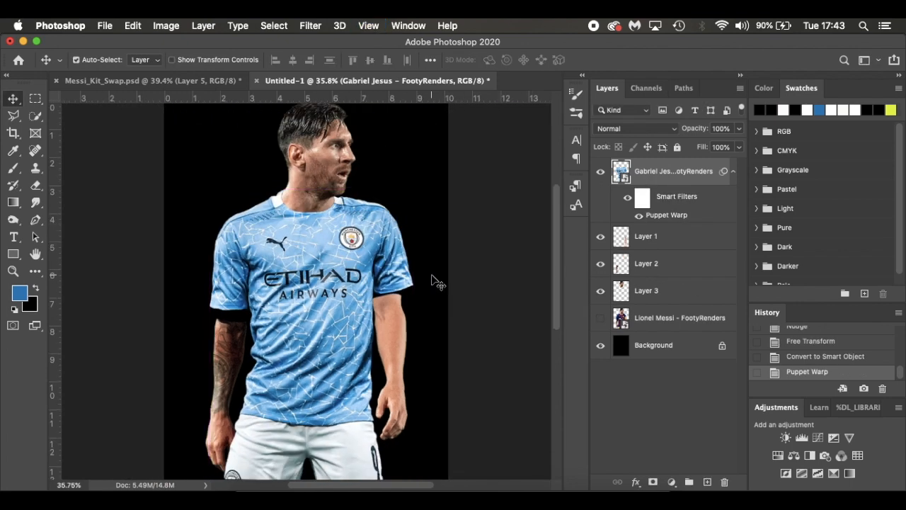
pyautogui.scroll(3, 432, 280)
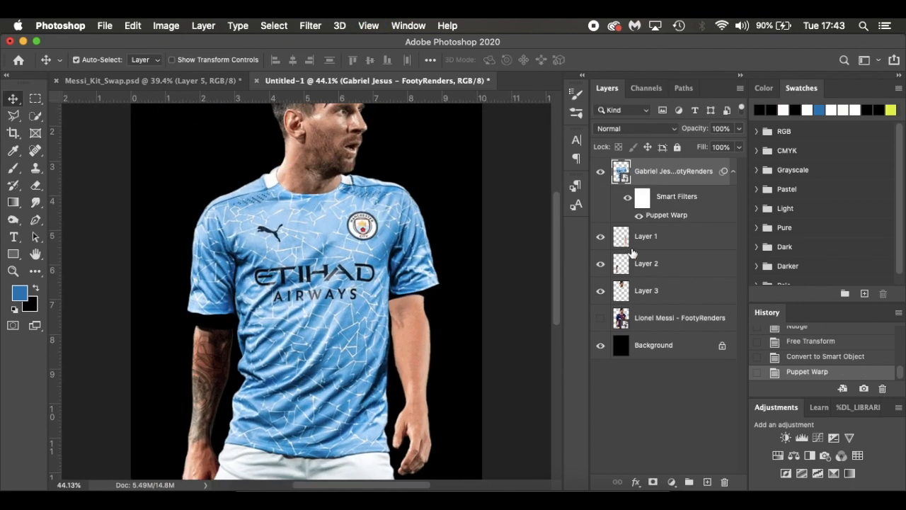
pyautogui.click(677, 242)
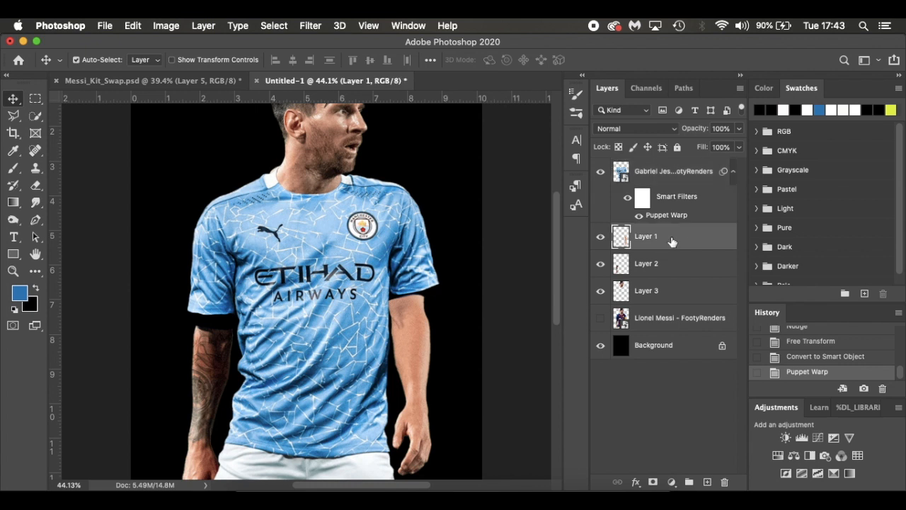
pyautogui.press('super+t')
pyautogui.press('Up')
pyautogui.press('Up')
pyautogui.press('Up')
pyautogui.press('Up')
pyautogui.press('Up')
pyautogui.press('Up')
pyautogui.press('Up')
pyautogui.press('Up')
pyautogui.press('Up')
pyautogui.press('Up')
pyautogui.press('Up')
pyautogui.press('Up')
pyautogui.press('Up')
pyautogui.press('Up')
pyautogui.press('Up')
pyautogui.press('Up')
pyautogui.press('Up')
pyautogui.press('Up')
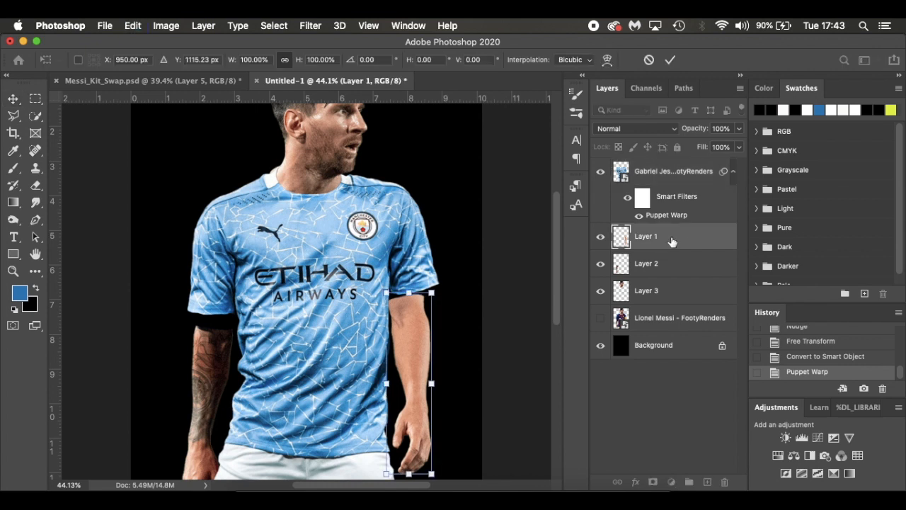
pyautogui.press('Up')
pyautogui.press('Up')
pyautogui.press('Up')
pyautogui.press('Up')
pyautogui.press('Up')
pyautogui.press('Up')
pyautogui.press('Up')
pyautogui.press('Up')
pyautogui.press('Up')
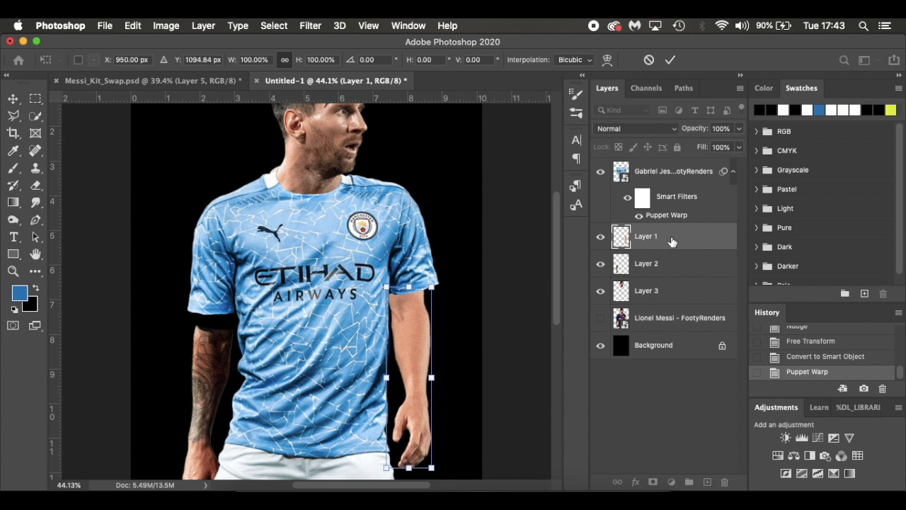
# Shift the Layer 1 arm outward and slightly further up to line up with the cuff, and apply the transform
pyautogui.press('Right')
pyautogui.press('Right')
pyautogui.press('Right')
pyautogui.press('Right')
pyautogui.press('Right')
pyautogui.press('Right')
pyautogui.press('Right')
pyautogui.press('Right')
pyautogui.press('Right')
pyautogui.press('Up')
pyautogui.press('Up')
pyautogui.press('Up')
pyautogui.press('Up')
pyautogui.press('Up')
pyautogui.press('Right')
pyautogui.press('Right')
pyautogui.press('Right')
pyautogui.press('Right')
pyautogui.press('Right')
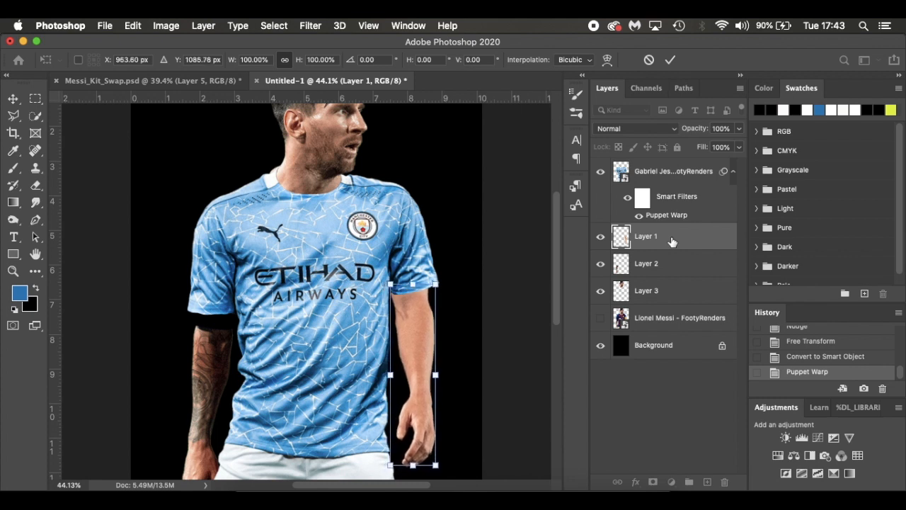
pyautogui.press('Up')
pyautogui.press('Up')
pyautogui.press('Right')
pyautogui.press('Right')
pyautogui.press('Return')
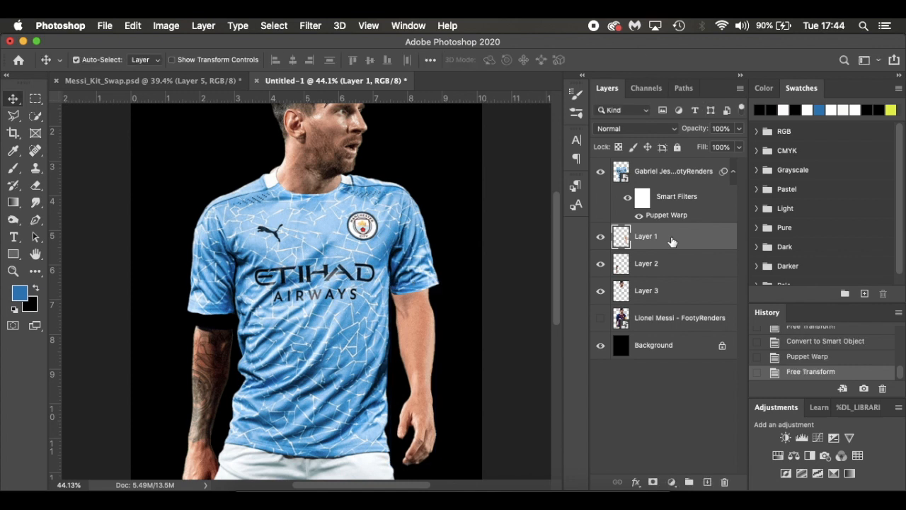
pyautogui.press('Right')
pyautogui.press('Right')
pyautogui.press('Right')
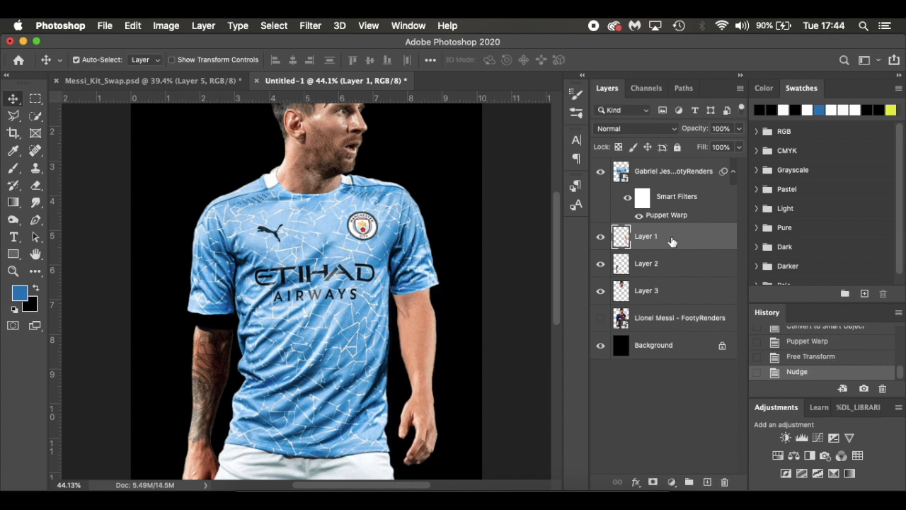
pyautogui.press('Left')
# Move the tattooed arm on Layer 2 up towards its sleeve to Y 1222.07 px with Free Transform
pyautogui.scroll(-3, 379, 330)
pyautogui.hscroll(-1, 379, 329)
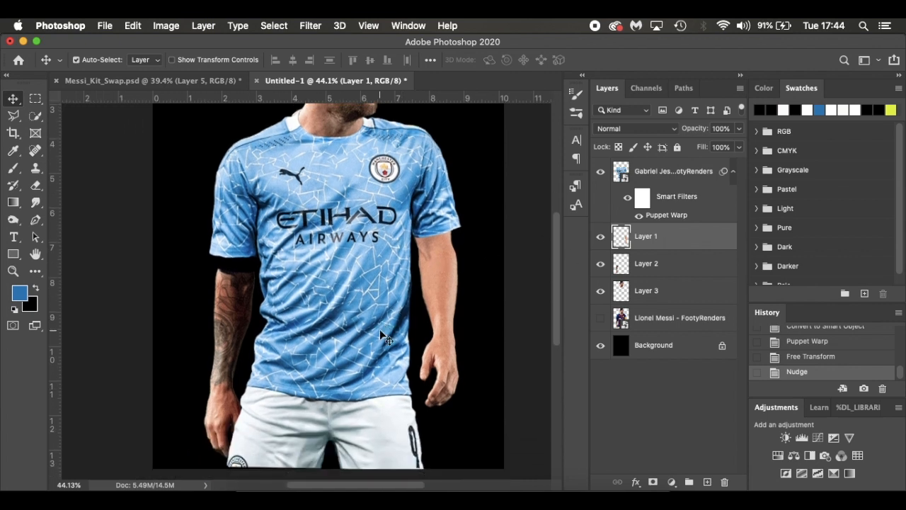
pyautogui.click(235, 312)
pyautogui.press('super+t')
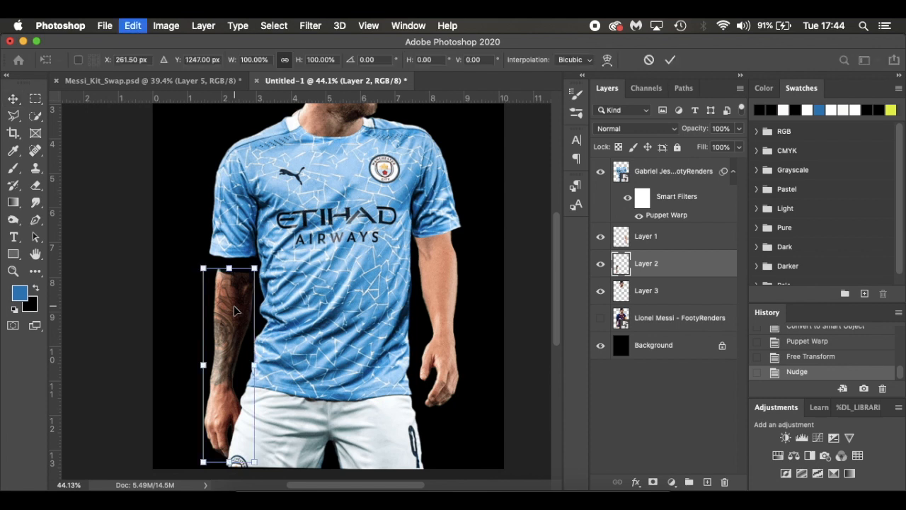
pyautogui.press('Up')
pyautogui.press('Up')
pyautogui.press('Up')
pyautogui.press('Up')
pyautogui.press('Up')
pyautogui.press('Up')
pyautogui.press('Up')
pyautogui.press('Up')
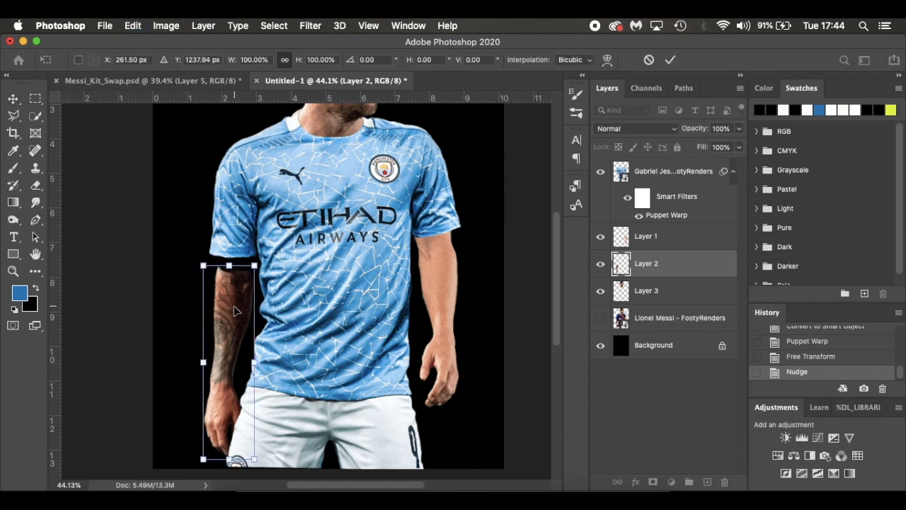
pyautogui.press('Up')
pyautogui.press('Up')
pyautogui.press('Up')
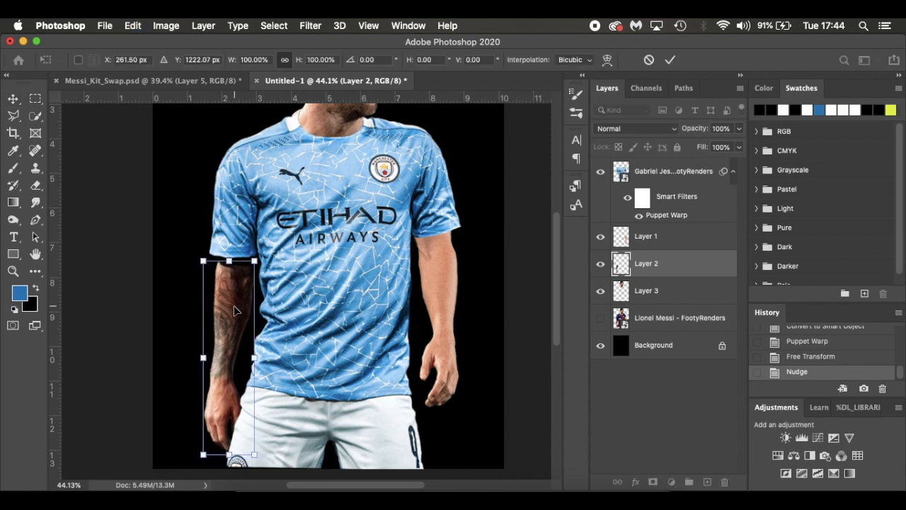
pyautogui.press('Return')
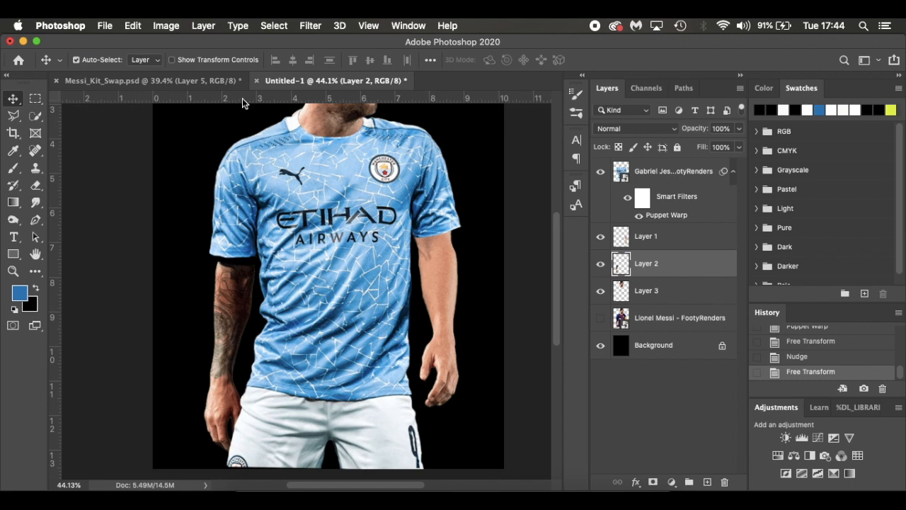
# Start Puppet Warp on the tattooed arm and pin both sides of the forearm and wrist, plus three points along the arm's upper edge
pyautogui.click(105, 25)
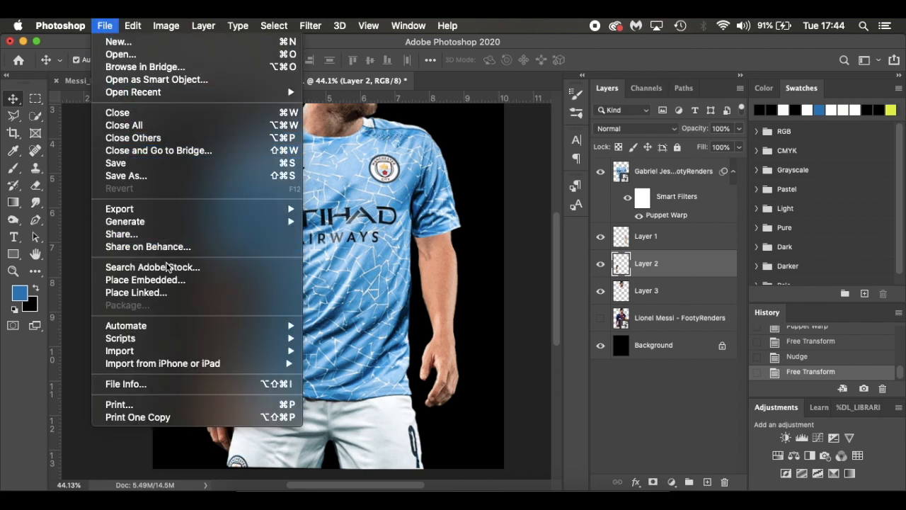
pyautogui.moveTo(135, 26)
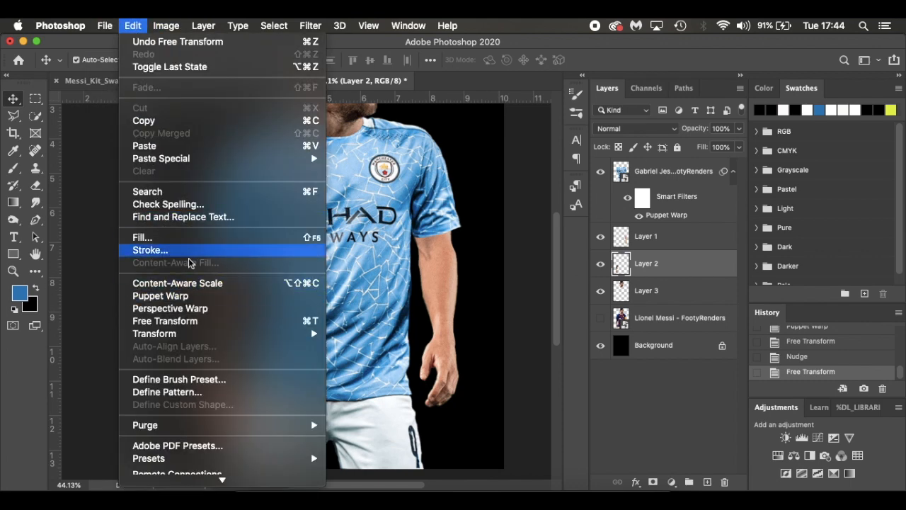
pyautogui.click(218, 297)
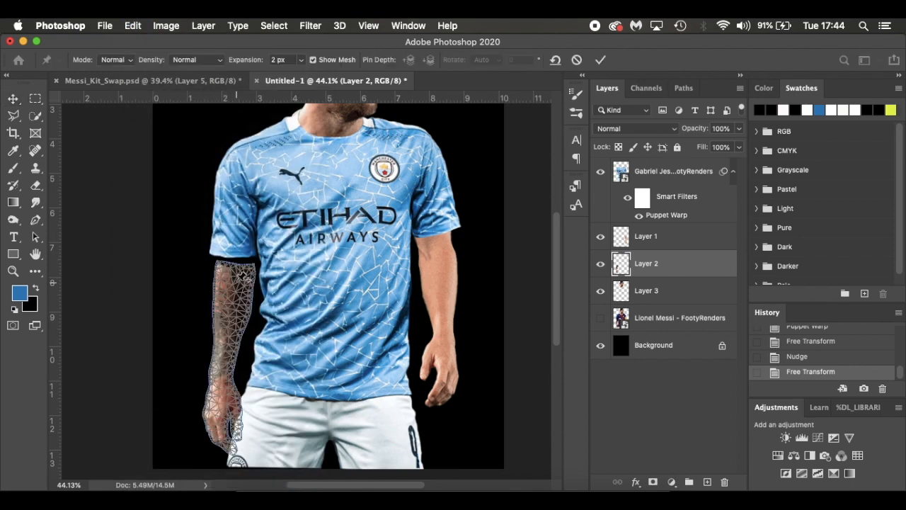
pyautogui.scroll(5, 236, 276)
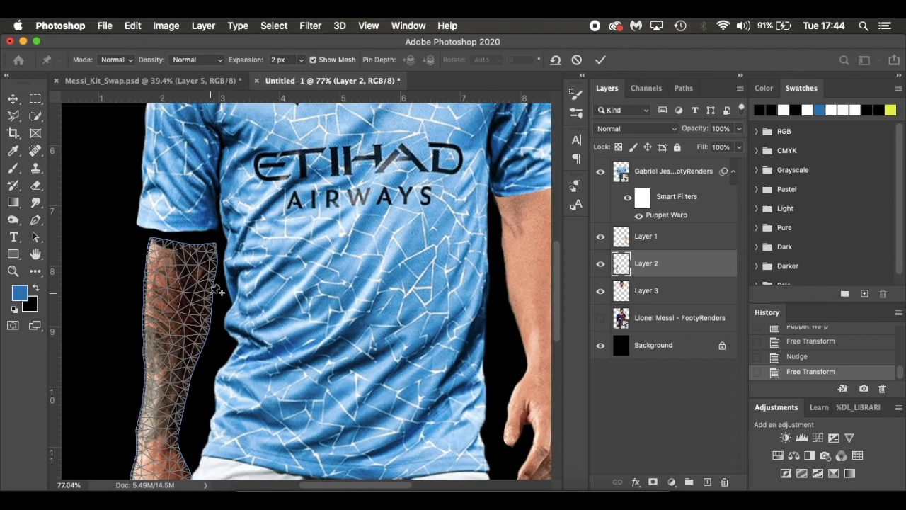
pyautogui.click(194, 361)
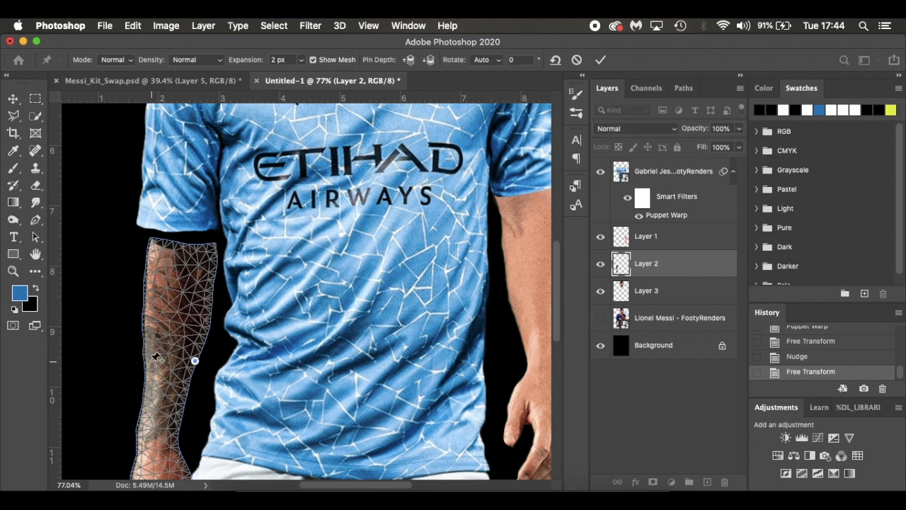
pyautogui.click(146, 362)
pyautogui.click(142, 454)
pyautogui.click(173, 454)
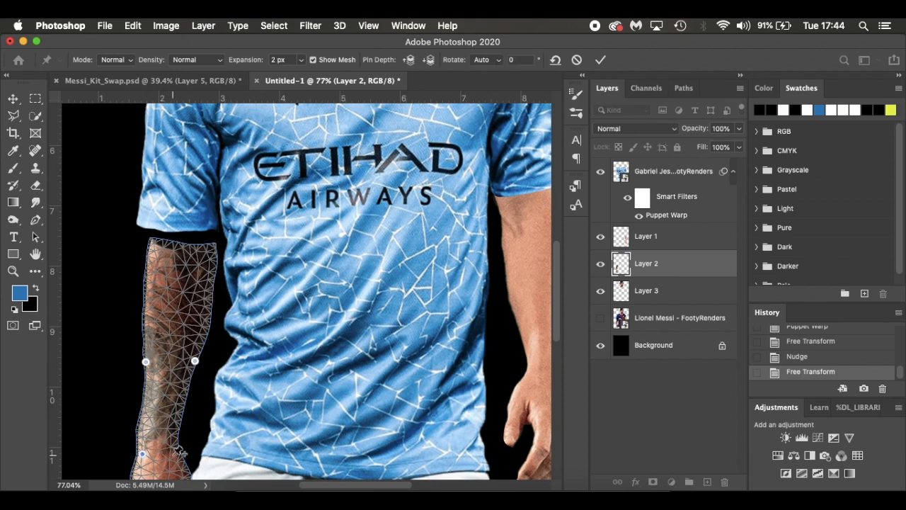
pyautogui.click(151, 244)
pyautogui.click(183, 252)
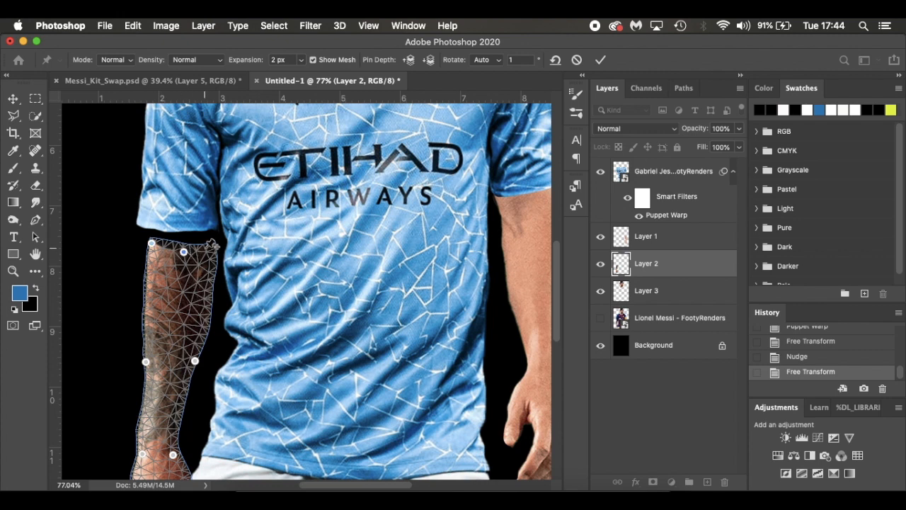
pyautogui.click(215, 241)
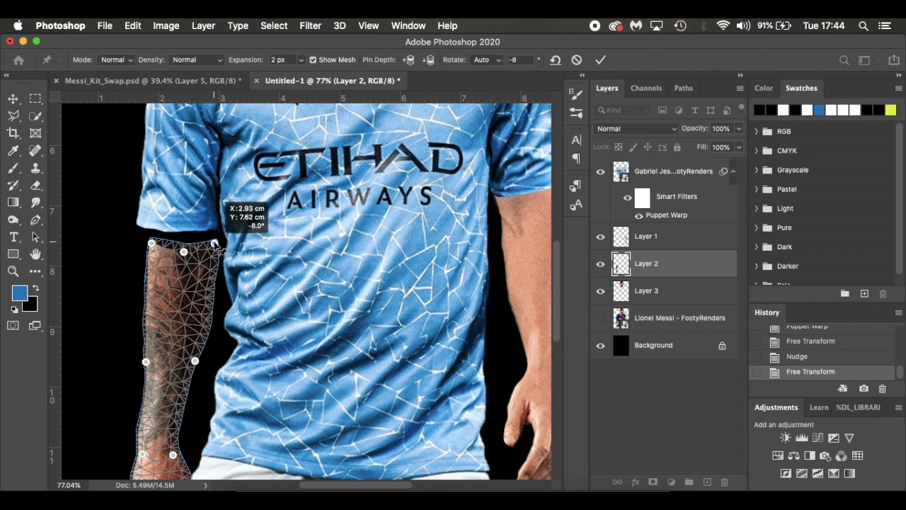
# Pull the arm's upper pins up to the sleeve cuff, adding one more pin along that edge, and apply the Puppet Warp
pyautogui.moveTo(183, 252); pyautogui.dragTo(147, 235)
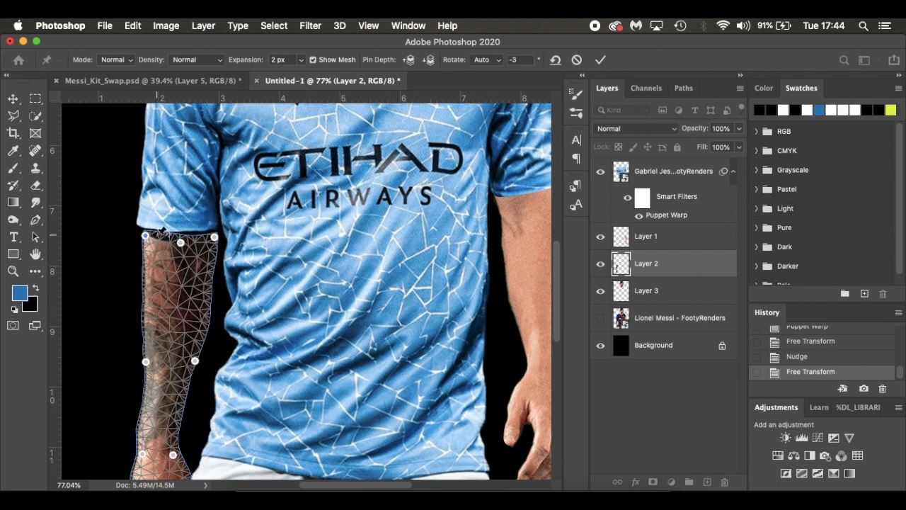
pyautogui.click(160, 234)
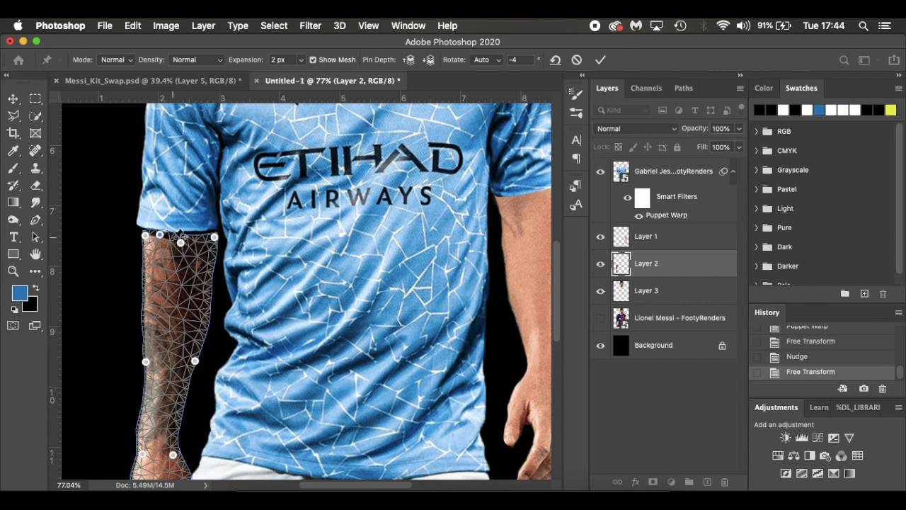
pyautogui.click(180, 241)
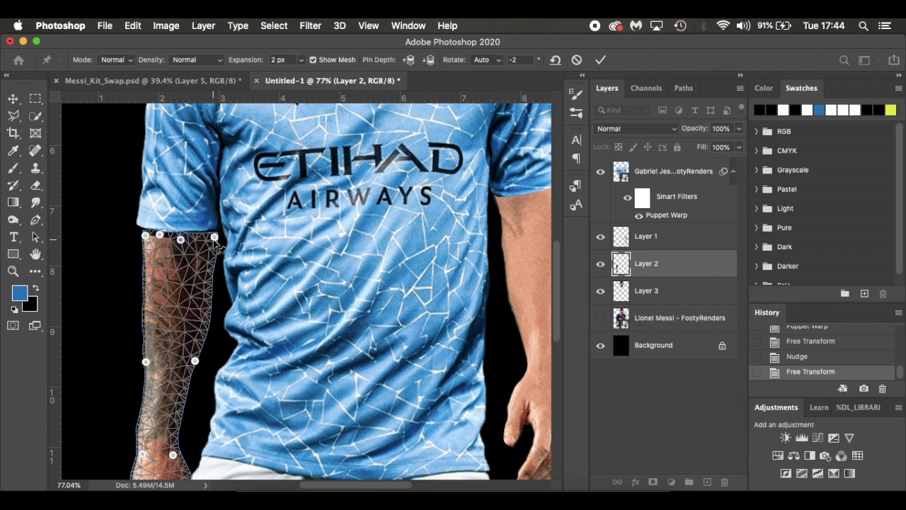
pyautogui.moveTo(214, 236); pyautogui.dragTo(213, 233)
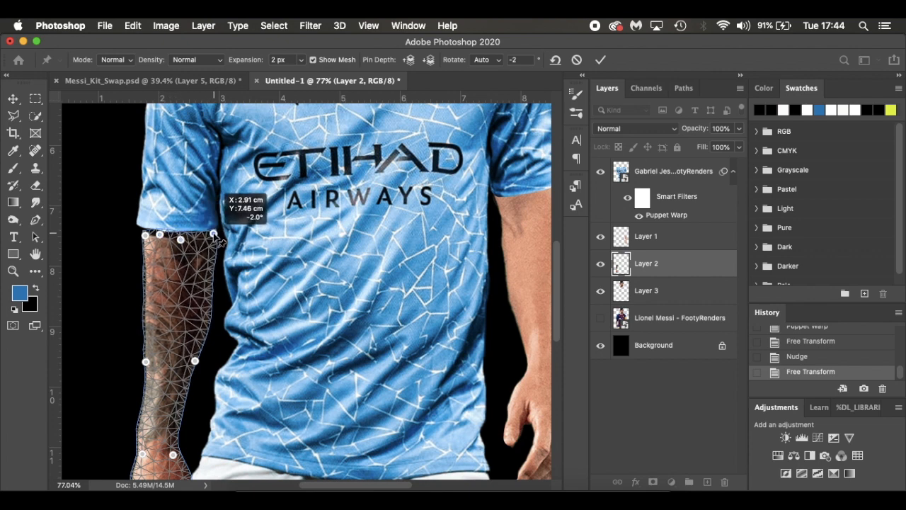
pyautogui.click(180, 241)
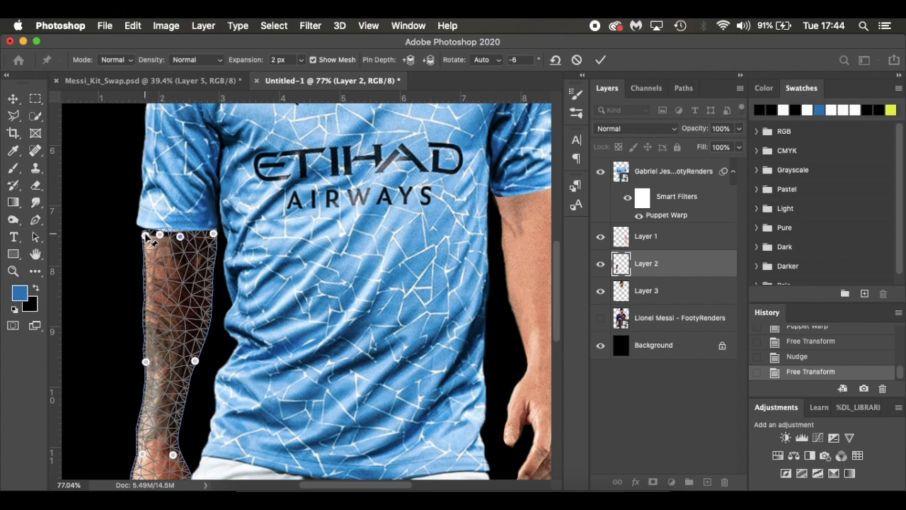
pyautogui.moveTo(147, 238); pyautogui.dragTo(146, 235)
pyautogui.press('Return')
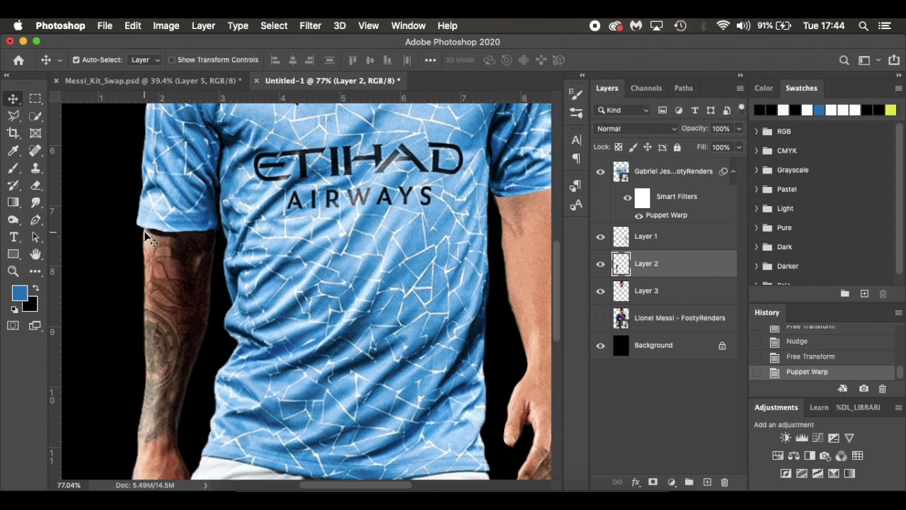
# Free-transform the warped tattooed arm and raise it to about Y 1194.22 px so it tucks under the sleeve
pyautogui.press('super+0')
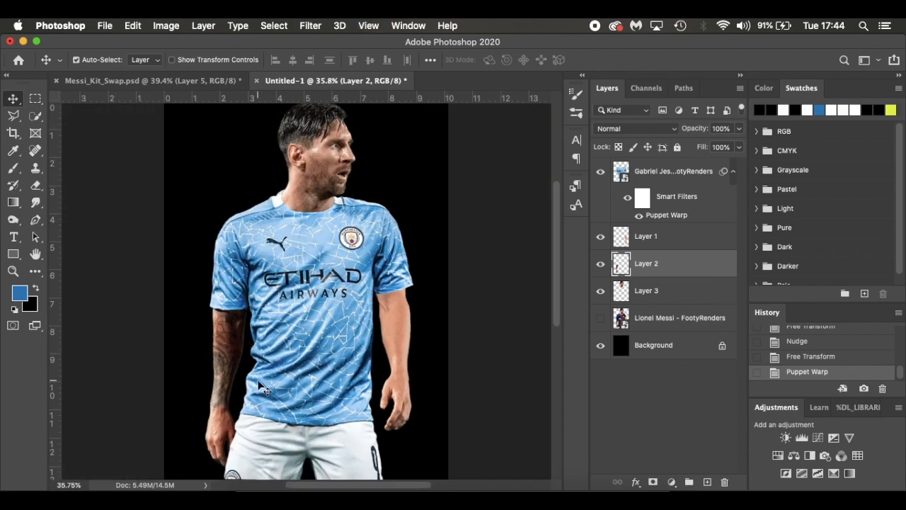
pyautogui.press('super+t')
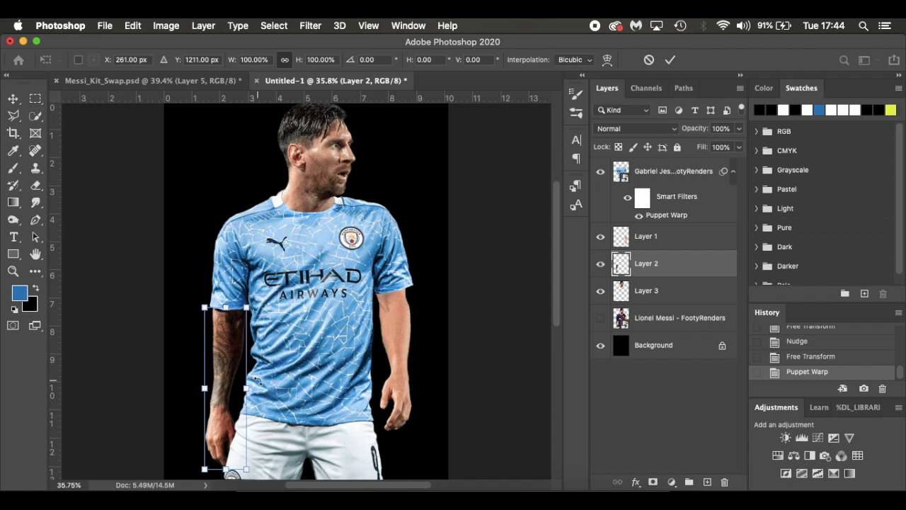
pyautogui.press('Up')
pyautogui.press('Up')
pyautogui.press('Up')
pyautogui.press('Up')
pyautogui.press('Up')
pyautogui.press('Up')
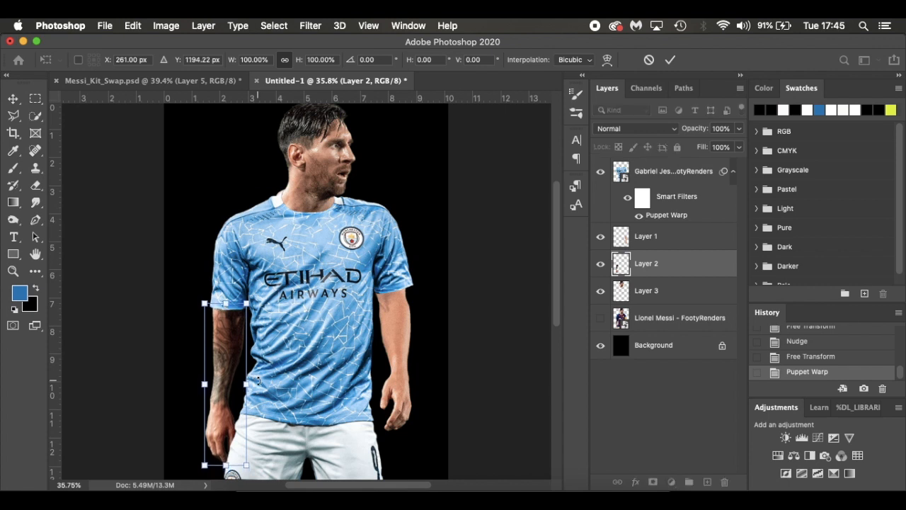
# Rotate the tattooed arm by -2.75°, shift it towards the torso to about X 274.99 px, Y 1197.01 px, and apply
pyautogui.moveTo(193, 466); pyautogui.dragTo(198, 466)
pyautogui.press('Right')
pyautogui.press('Right')
pyautogui.press('Right')
pyautogui.press('Right')
pyautogui.press('Right')
pyautogui.press('Down')
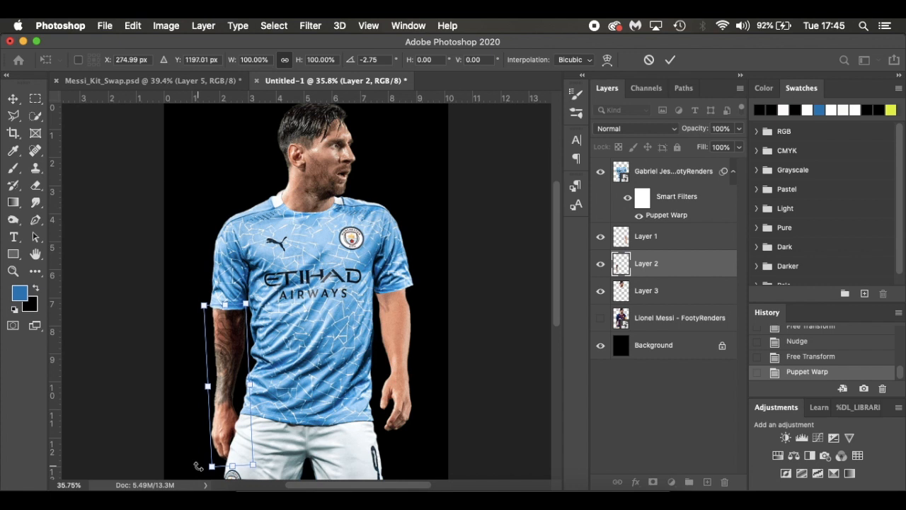
pyautogui.press('Return')
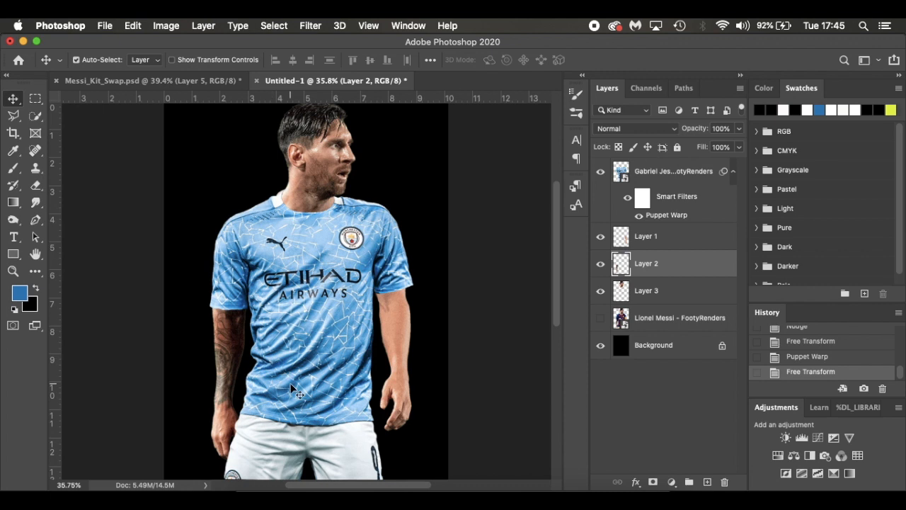
# Place a duplicate of Layer 2 above the shirt layer and give it a layer mask
pyautogui.scroll(2, 291, 388)
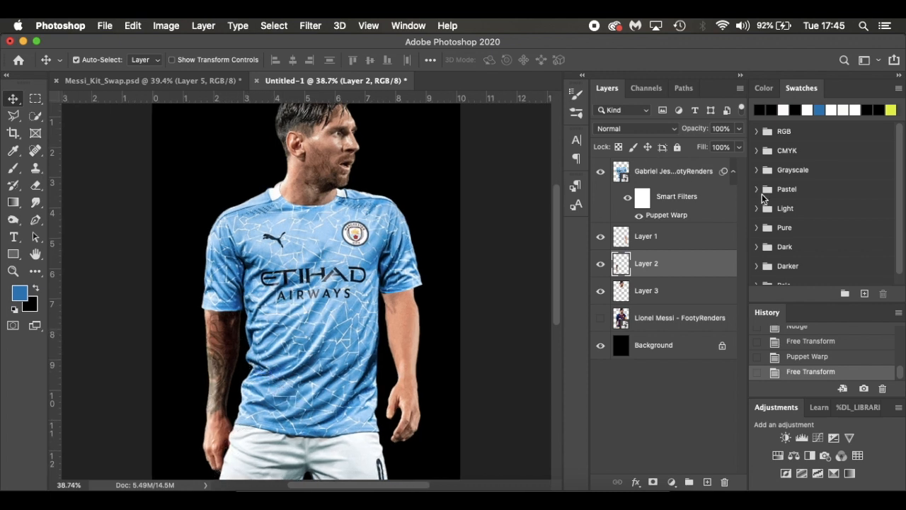
pyautogui.click(600, 264)
pyautogui.click(601, 264)
pyautogui.press('super+j')
pyautogui.moveTo(706, 271); pyautogui.dragTo(701, 173)
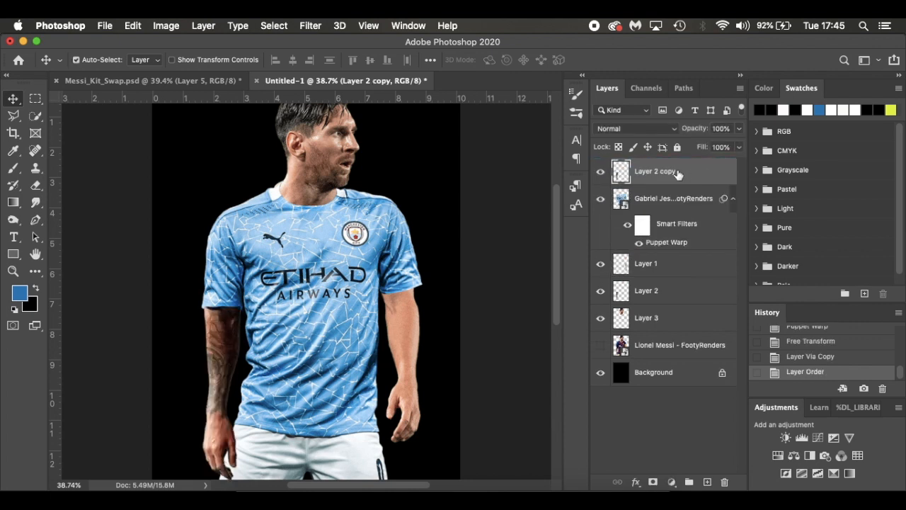
pyautogui.click(653, 482)
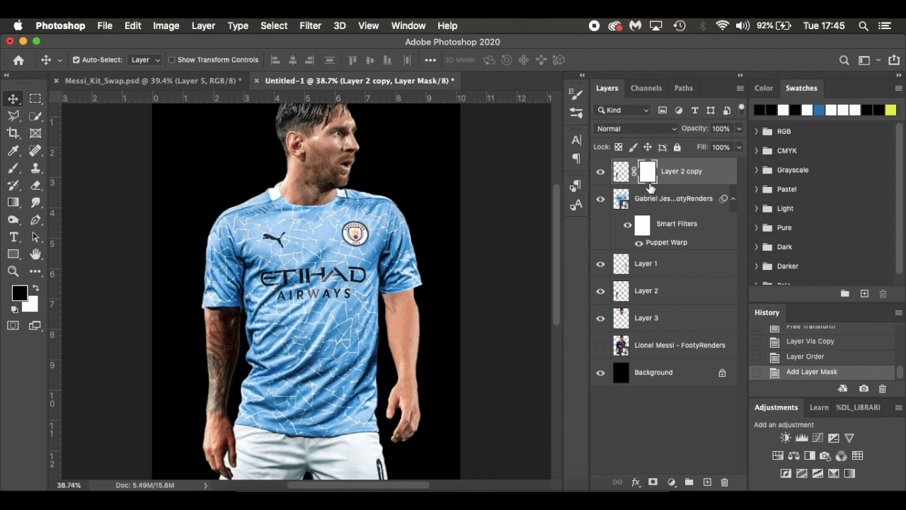
# Paint black with a 500 px Hard Round brush on the Layer 2 copy mask to hide the copied arm above the hand
pyautogui.press('b')
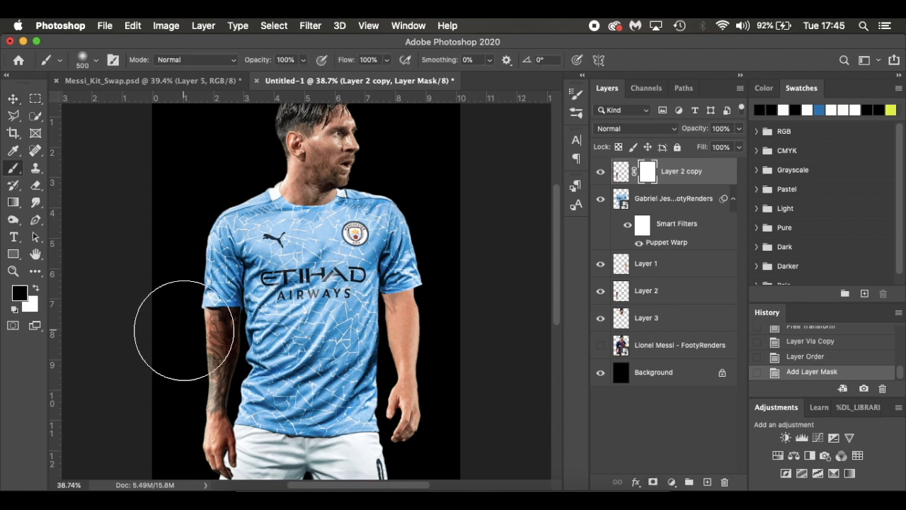
pyautogui.rightClick(185, 316)
pyautogui.click(246, 437)
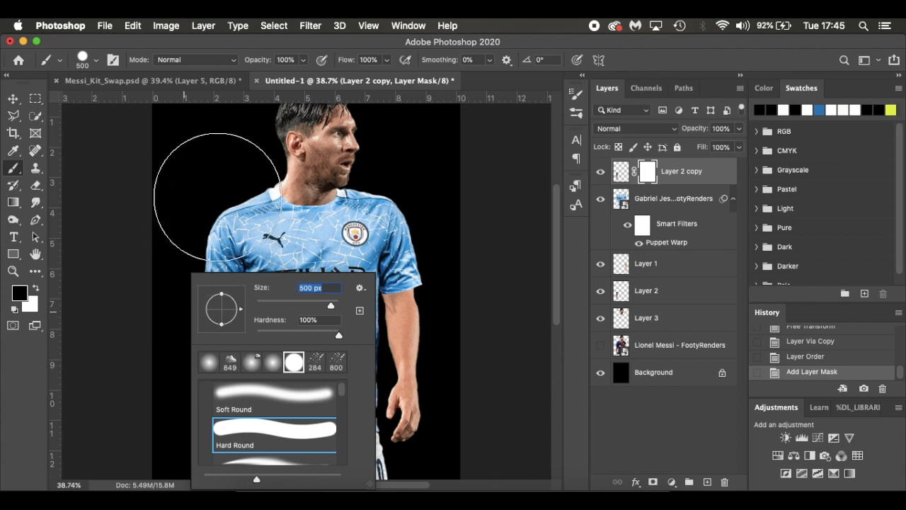
pyautogui.click(221, 198)
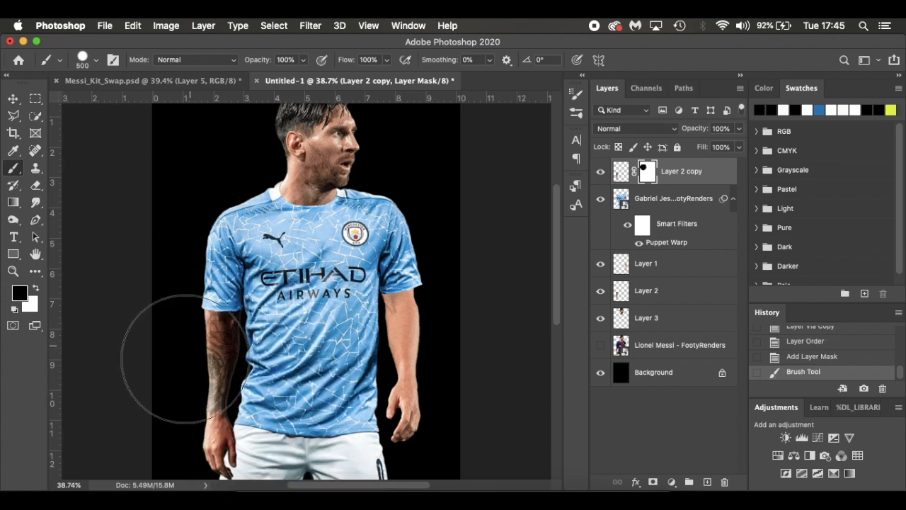
pyautogui.moveTo(174, 400)
pyautogui.mouseDown()
pyautogui.moveTo(146, 401)
pyautogui.moveTo(141, 410)
pyautogui.moveTo(128, 362)
pyautogui.mouseUp()
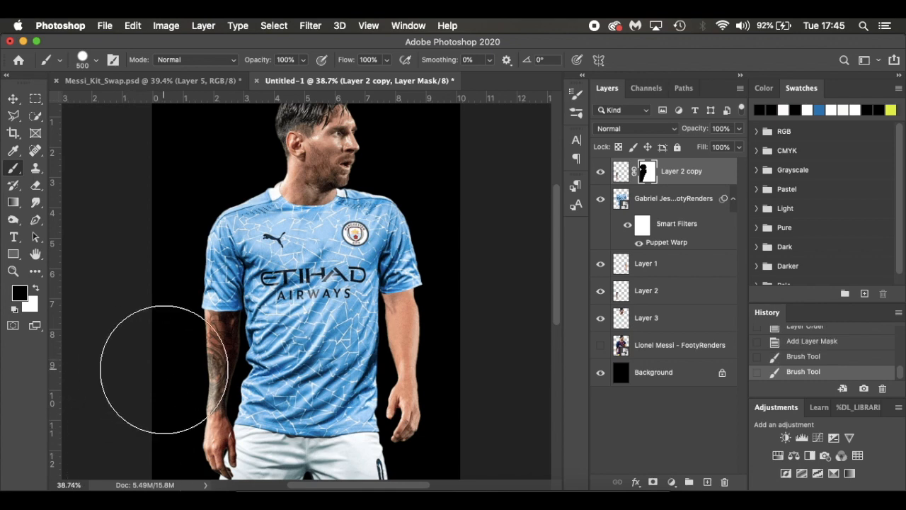
# Paint white with a 125 px brush on the Layer 2 copy mask to restore the tattooed arm's hand over the shorts
pyautogui.scroll(4, 165, 369)
pyautogui.scroll(-8, 166, 369)
pyautogui.press('[')
pyautogui.press('[')
pyautogui.press('[')
pyautogui.press('[')
pyautogui.press('[')
pyautogui.press('[')
pyautogui.press('[')
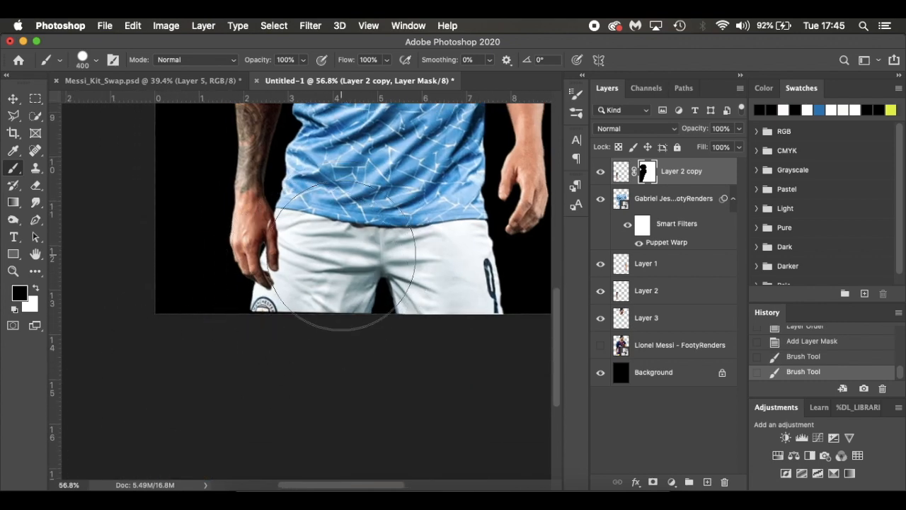
pyautogui.press('x')
pyautogui.moveTo(288, 227); pyautogui.dragTo(304, 244)
pyautogui.press('super+0')
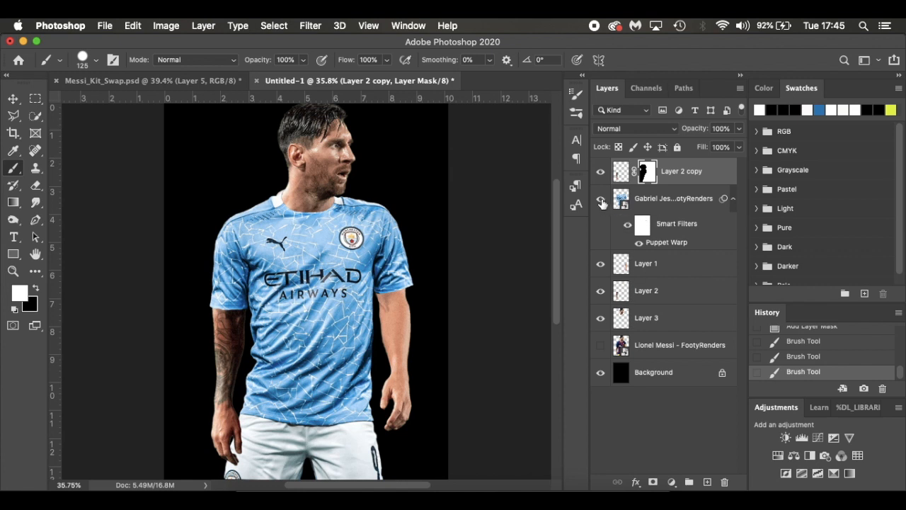
# Bring the original Lionel Messi layer to the top, toggle it to compare with the kit swap, and delete it
pyautogui.click(600, 345)
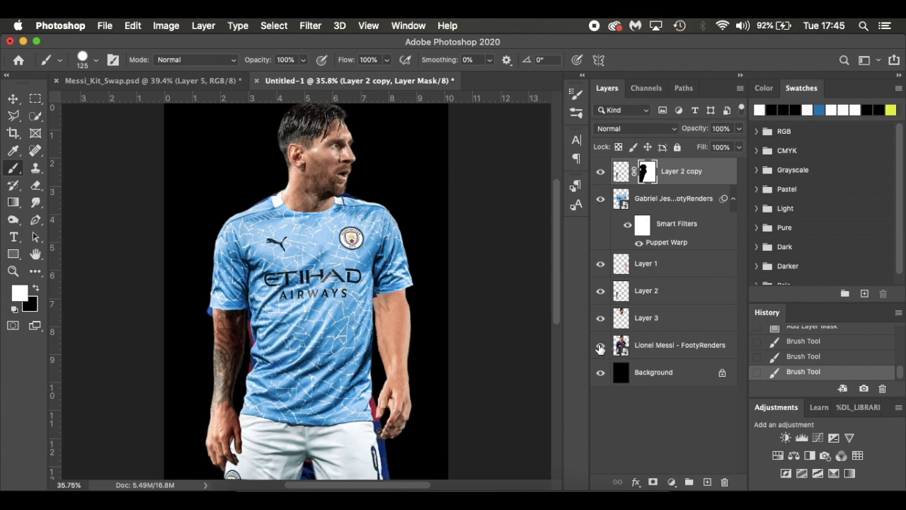
pyautogui.moveTo(716, 344); pyautogui.dragTo(716, 164)
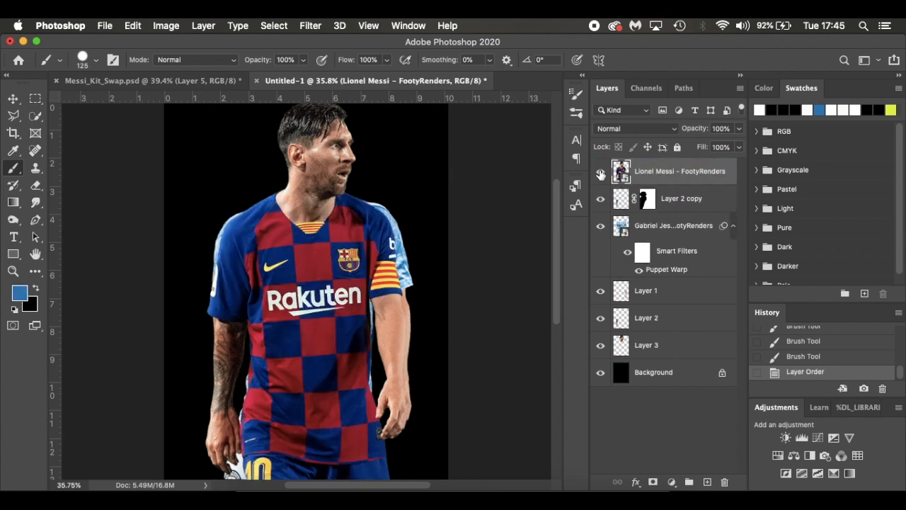
pyautogui.click(600, 175)
pyautogui.click(600, 172)
pyautogui.click(601, 173)
pyautogui.click(600, 174)
pyautogui.click(601, 174)
pyautogui.moveTo(690, 178); pyautogui.dragTo(726, 482)
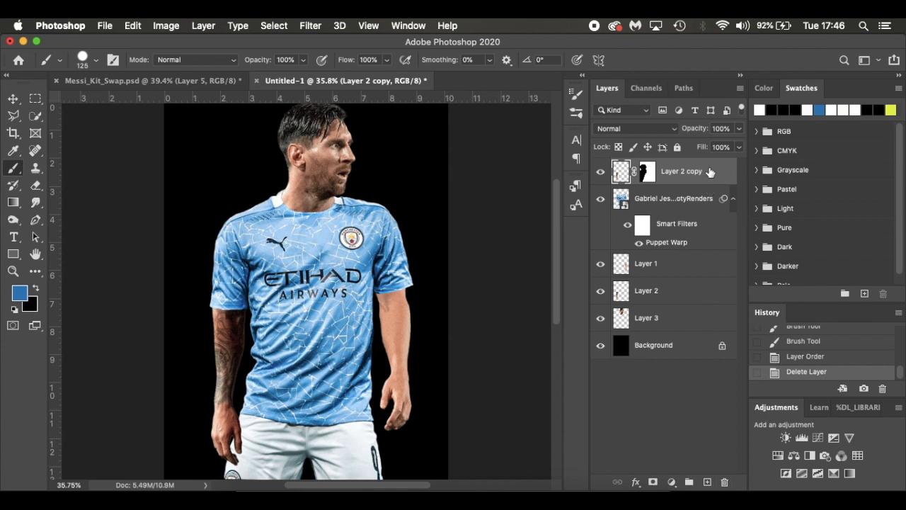
# Group every layer above the Background and convert a duplicate of the group to a smart object
pyautogui.keyDown('shift'); pyautogui.click(699, 323); pyautogui.keyUp('shift')
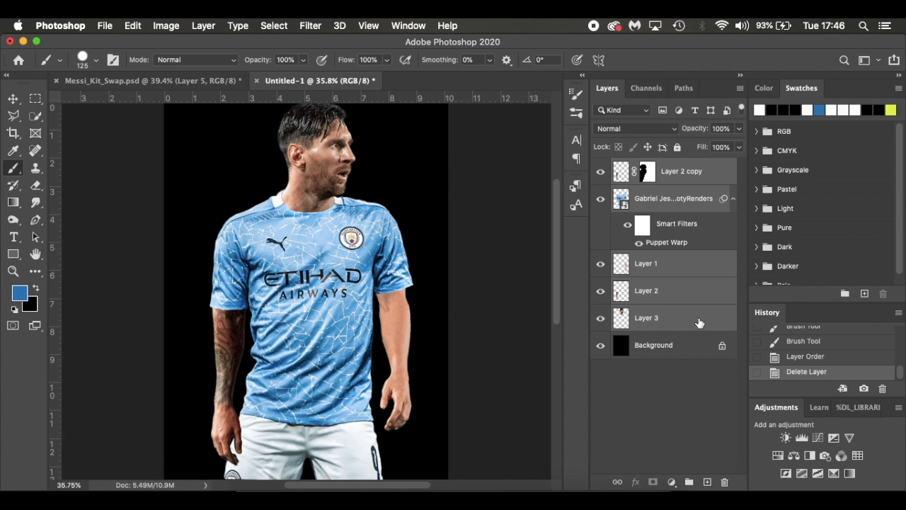
pyautogui.press('super+g')
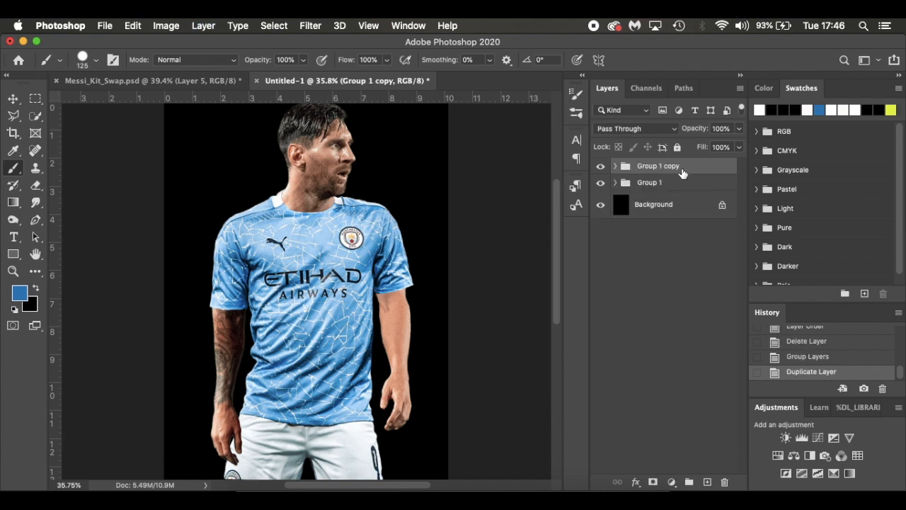
pyautogui.rightClick(695, 168)
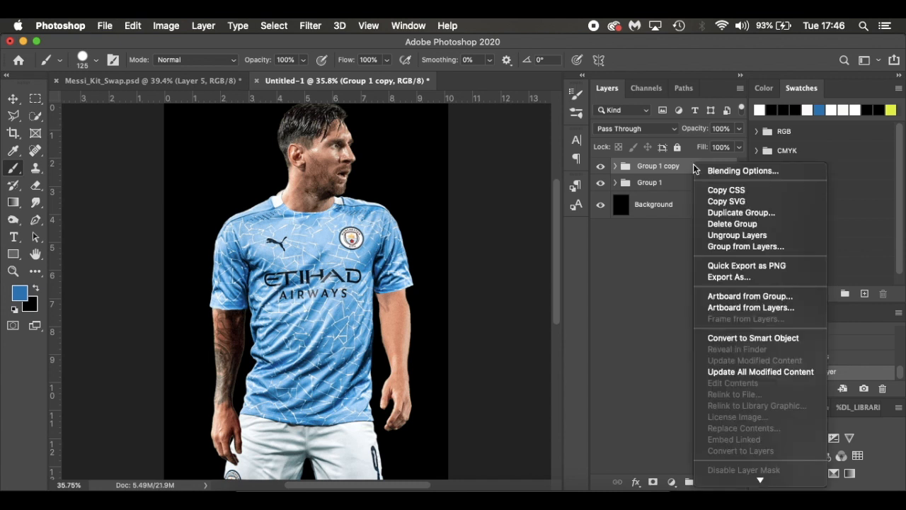
pyautogui.click(718, 340)
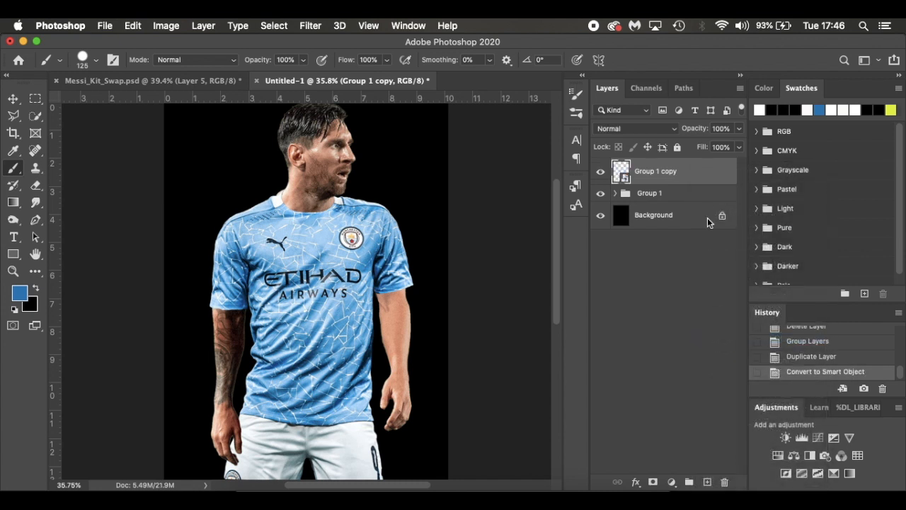
# Hide the original Group 1 and check the Group 1 copy smart object by toggling its visibility, leaving it shown
pyautogui.click(600, 172)
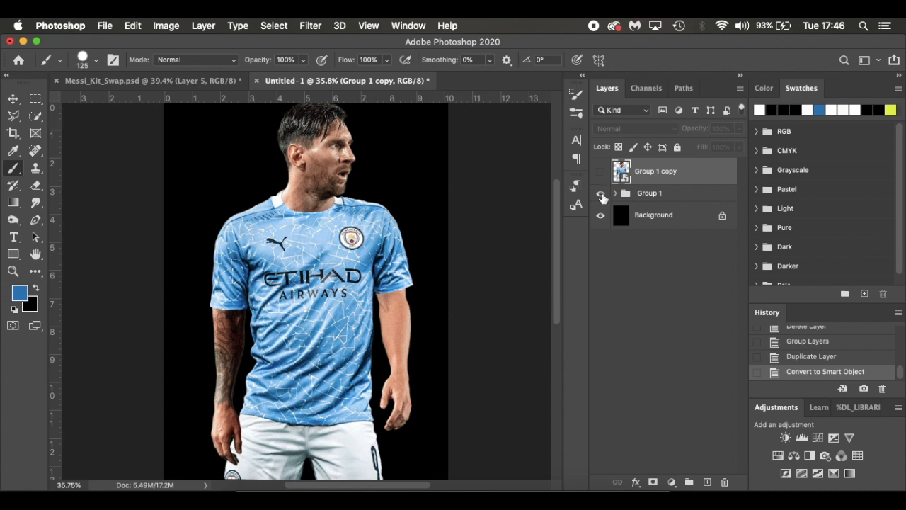
pyautogui.click(601, 193)
pyautogui.click(601, 172)
pyautogui.click(601, 171)
pyautogui.click(601, 172)
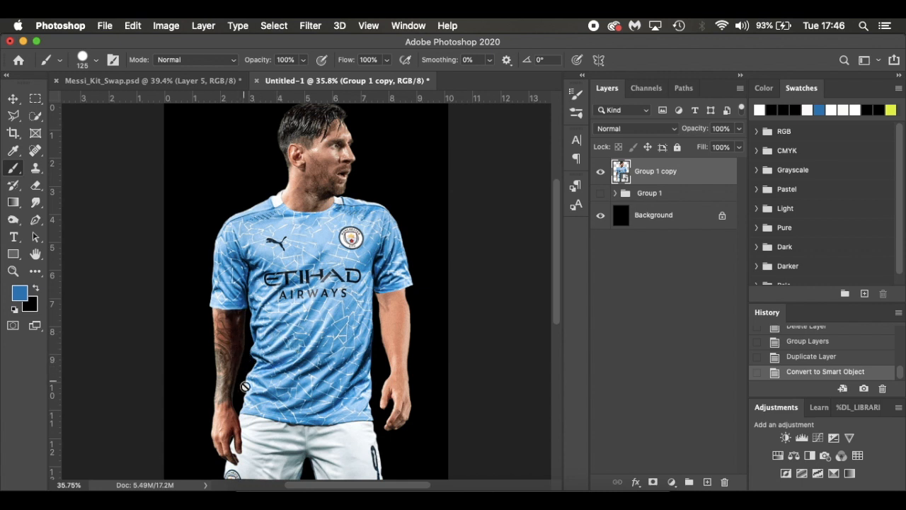
pyautogui.scroll(5, 252, 361)
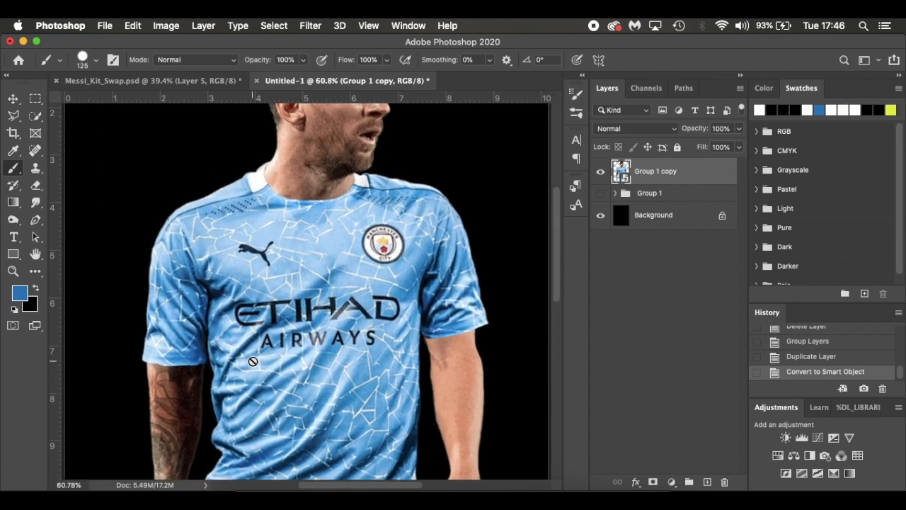
pyautogui.scroll(-5, 252, 362)
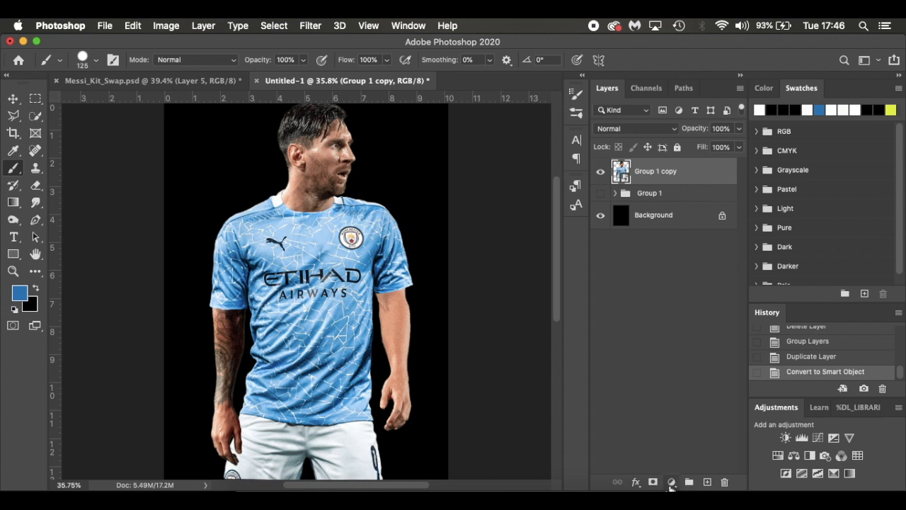
# Add a Hue/Saturation adjustment clipped to Group 1 copy and set its saturation to -11
pyautogui.click(671, 482)
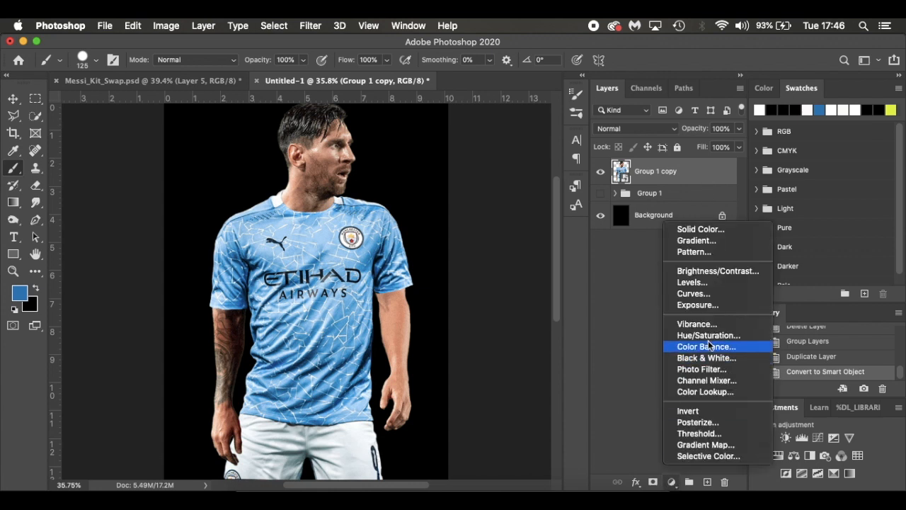
pyautogui.press('Escape')
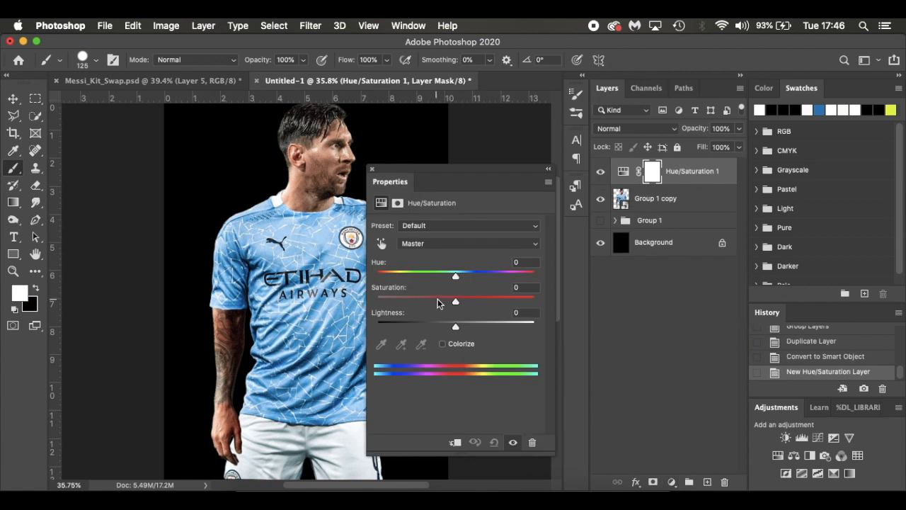
pyautogui.click(455, 442)
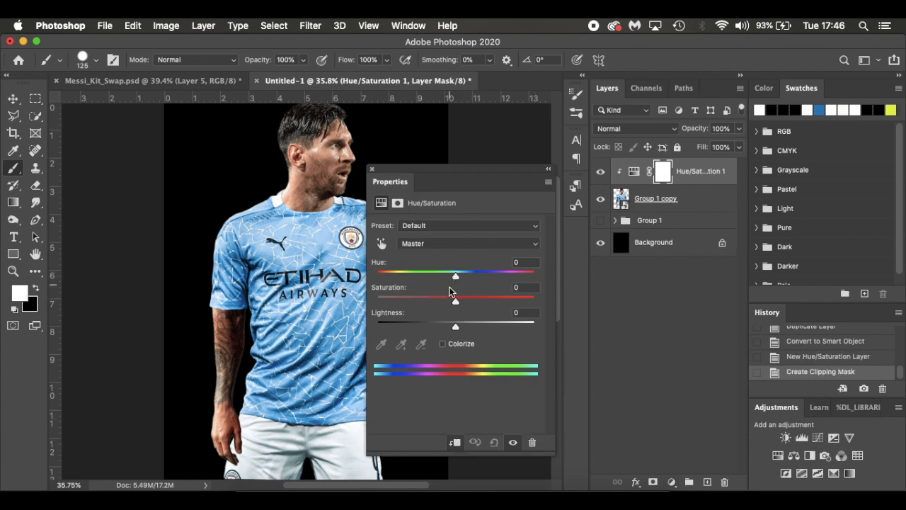
pyautogui.moveTo(453, 303); pyautogui.dragTo(449, 303)
pyautogui.moveTo(447, 299); pyautogui.dragTo(447, 299)
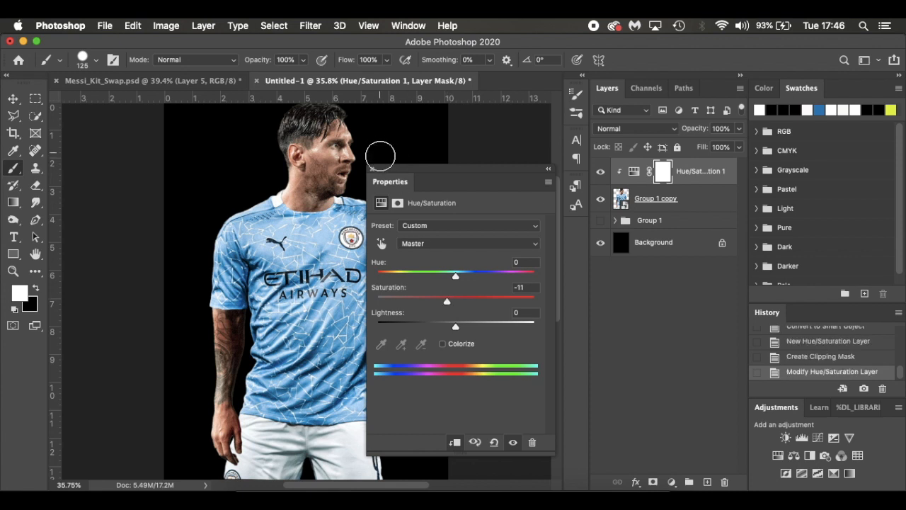
pyautogui.click(372, 168)
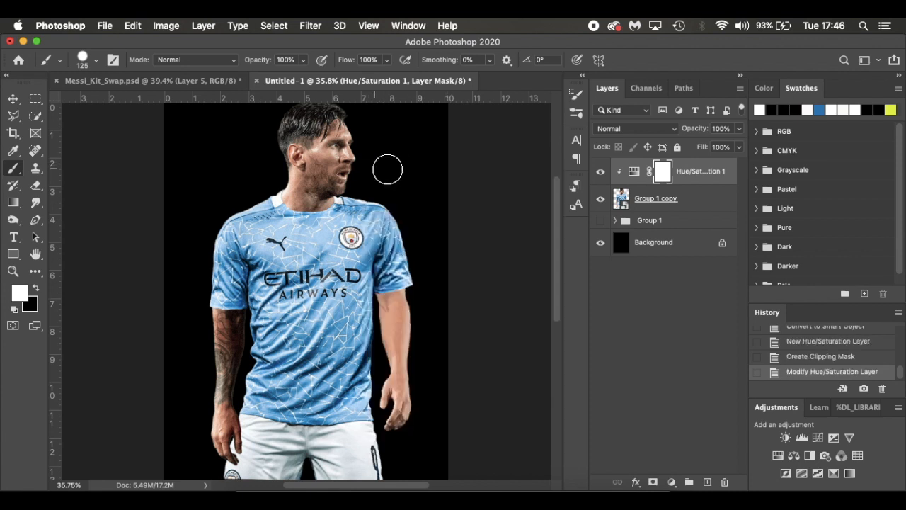
# Create a clipped layer directly above Group 1 copy, fill it with 50% Gray, and set its blend mode to Overlay
pyautogui.click(716, 204)
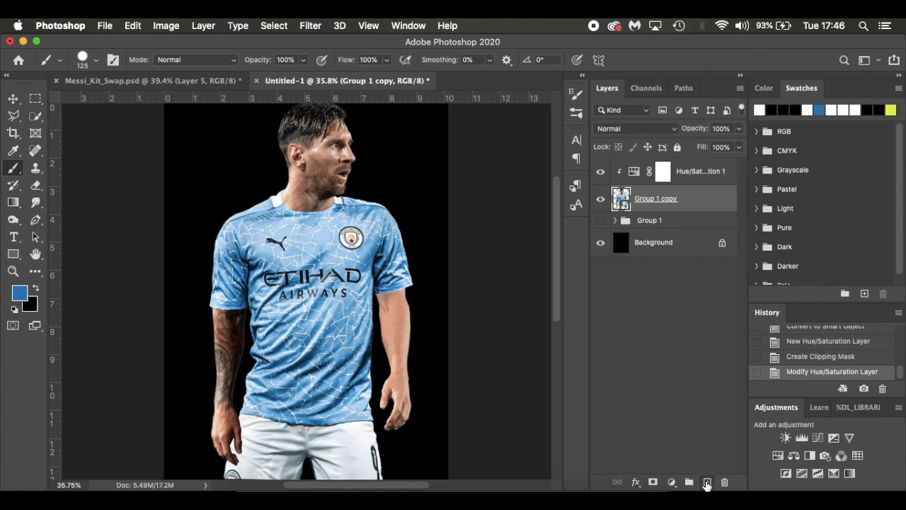
pyautogui.click(707, 483)
pyautogui.click(133, 26)
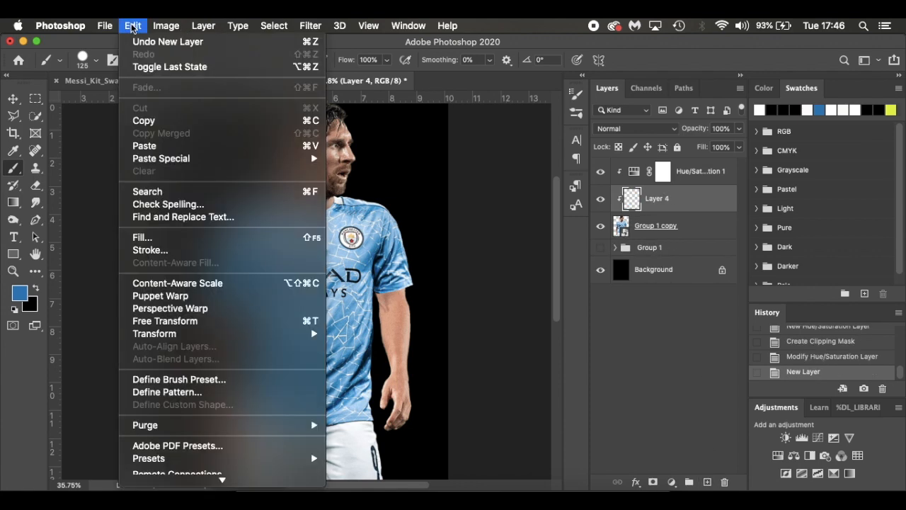
pyautogui.click(235, 243)
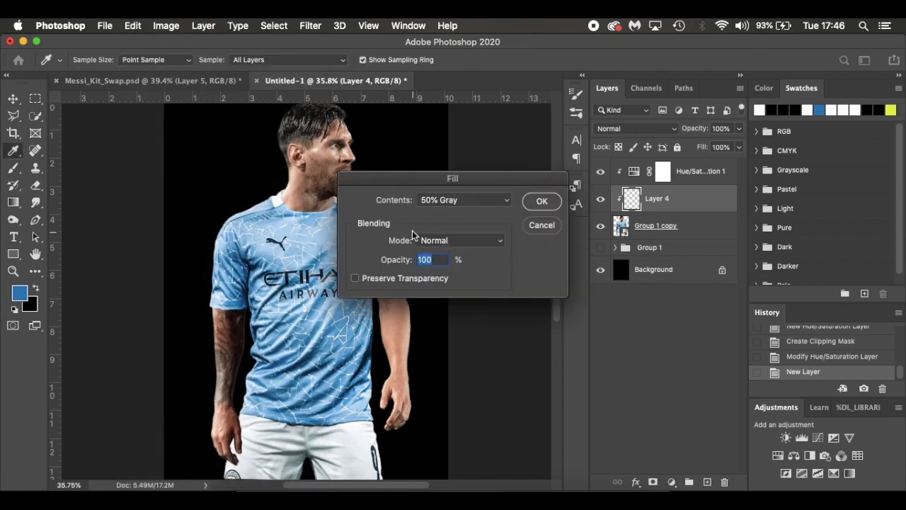
pyautogui.click(538, 202)
pyautogui.press('b')
pyautogui.click(651, 129)
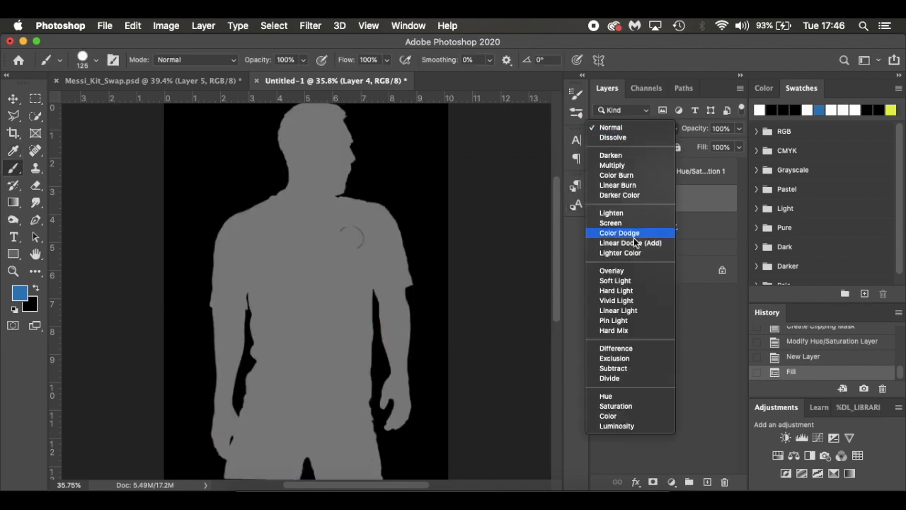
pyautogui.click(633, 272)
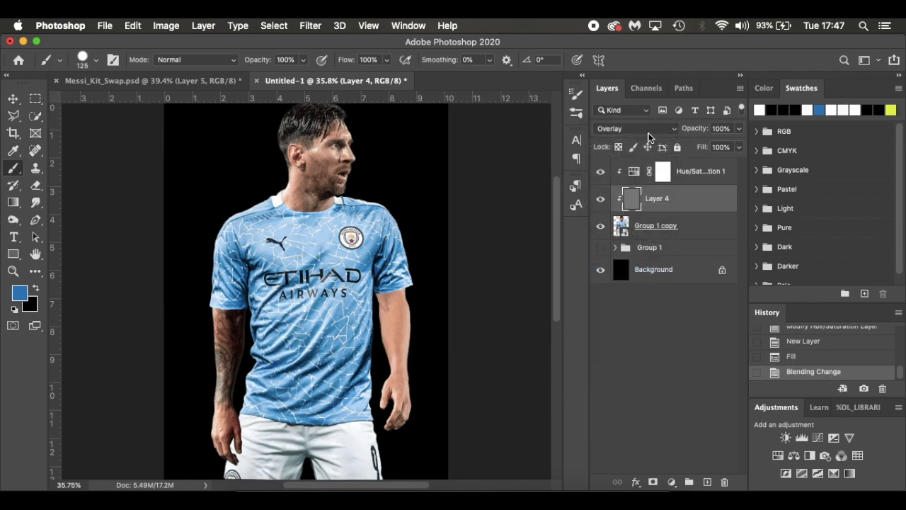
# Burn the tattooed arm's inner edge and adjoining sleeve on the gray layer with a 45 px brush, Midtones range, 25% exposure
pyautogui.click(15, 222)
pyautogui.click(15, 222)
pyautogui.click(67, 230)
pyautogui.scroll(3, 207, 283)
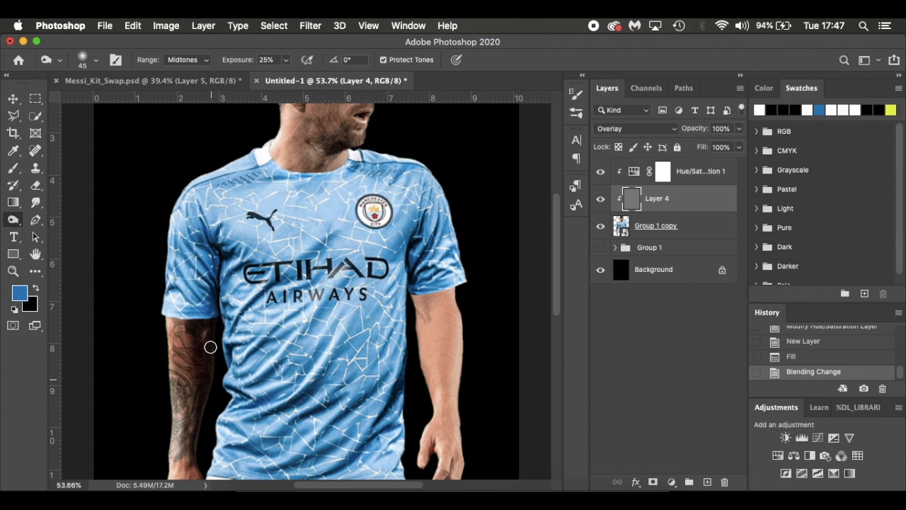
pyautogui.moveTo(210, 392); pyautogui.dragTo(219, 291)
pyautogui.moveTo(212, 326)
pyautogui.mouseDown()
pyautogui.moveTo(215, 338)
pyautogui.moveTo(226, 298)
pyautogui.mouseUp()
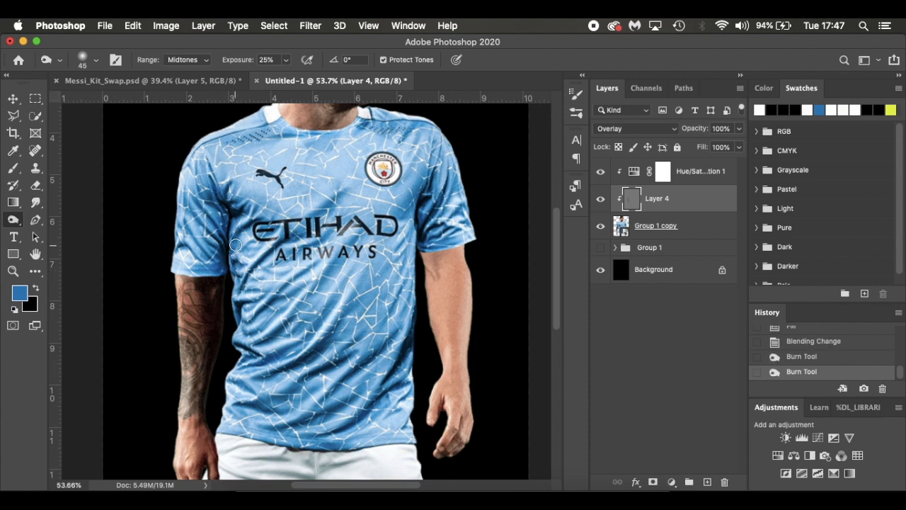
# Burn the shirt's side below the tattooed arm's sleeve and the folds along the lower shirt near the hem
pyautogui.moveTo(233, 308)
pyautogui.mouseDown()
pyautogui.moveTo(235, 289)
pyautogui.moveTo(257, 312)
pyautogui.mouseUp()
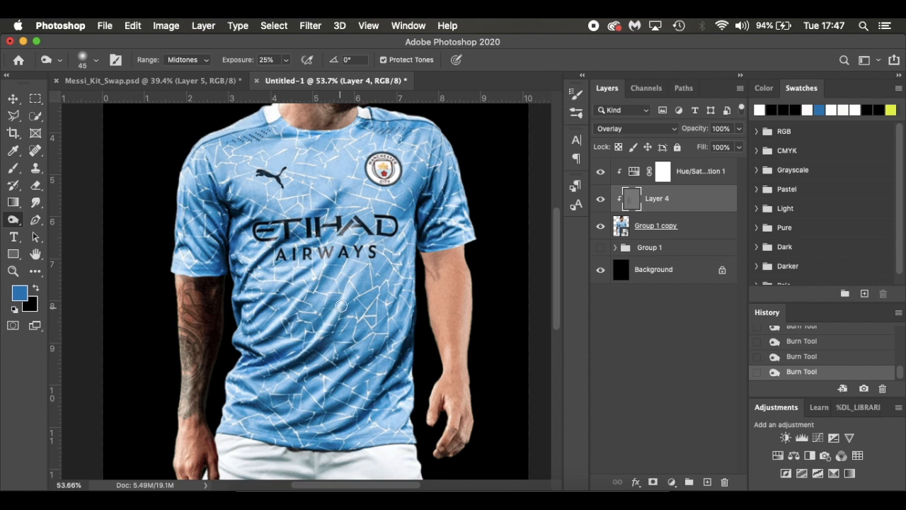
pyautogui.scroll(-3, 260, 375)
pyautogui.moveTo(265, 357); pyautogui.dragTo(250, 359)
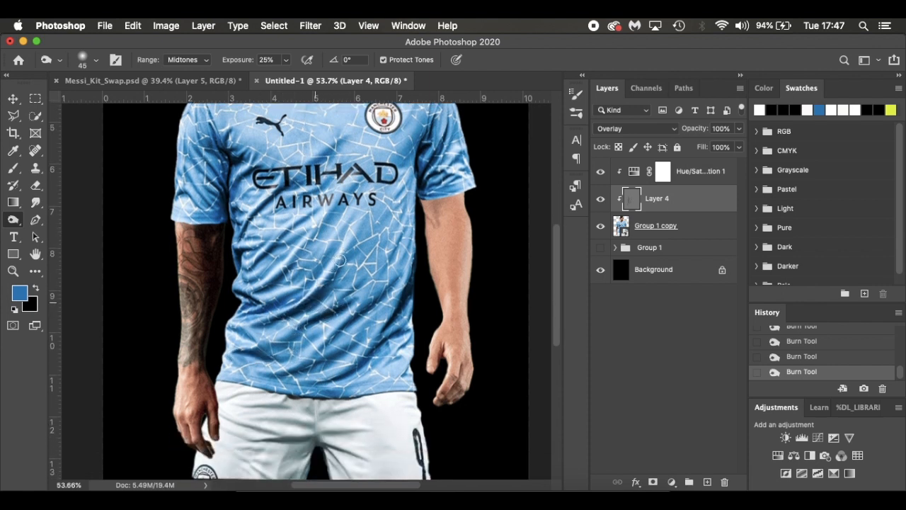
pyautogui.moveTo(279, 364); pyautogui.dragTo(329, 374)
# Burn finer shadows over the sleeve, arms and upper body on the gray layer, using brush sizes of 20 and 40 px
pyautogui.scroll(3, 211, 262)
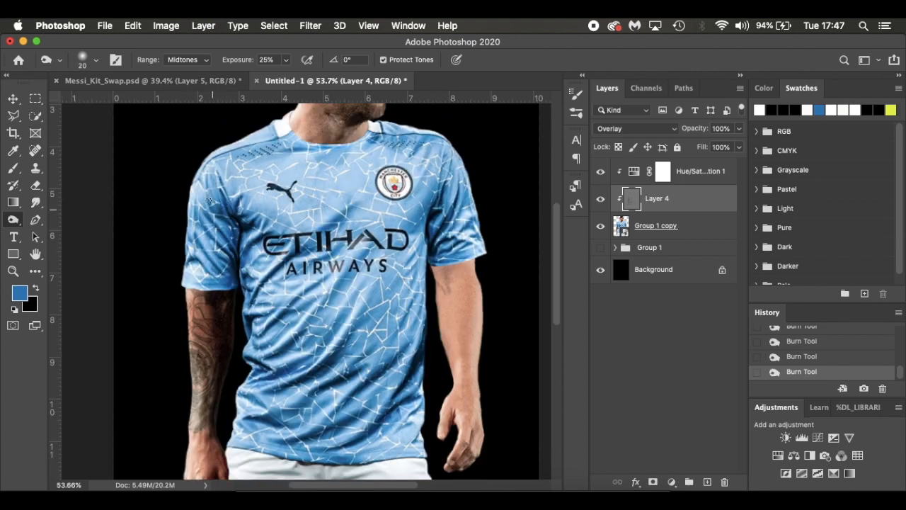
pyautogui.scroll(-6, 233, 390)
pyautogui.hscroll(-4, 308, 290)
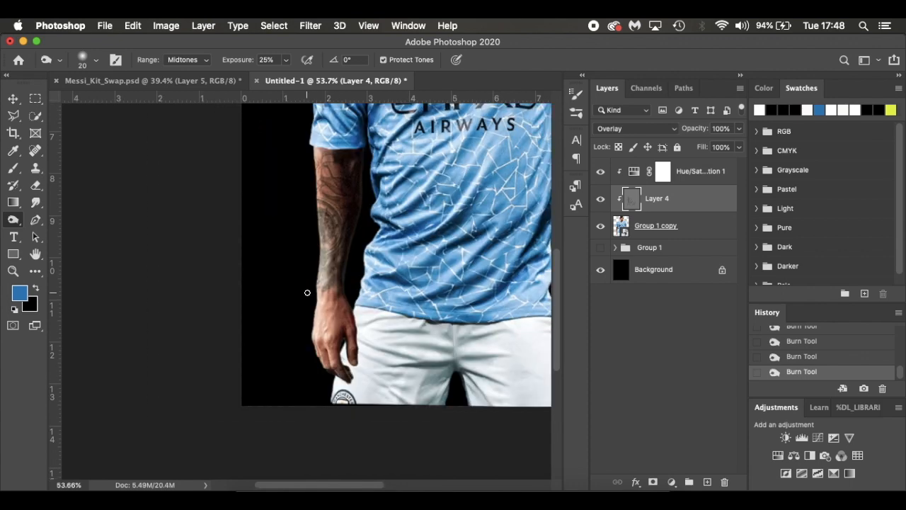
pyautogui.hscroll(7, 319, 298)
pyautogui.scroll(10, 354, 305)
pyautogui.press(']')
pyautogui.press(']')
pyautogui.scroll(4, 277, 206)
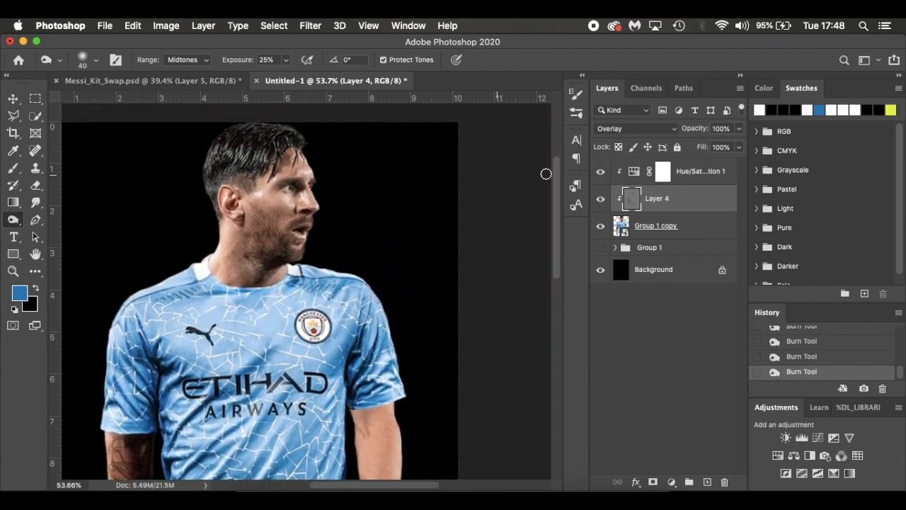
pyautogui.scroll(-3, 378, 269)
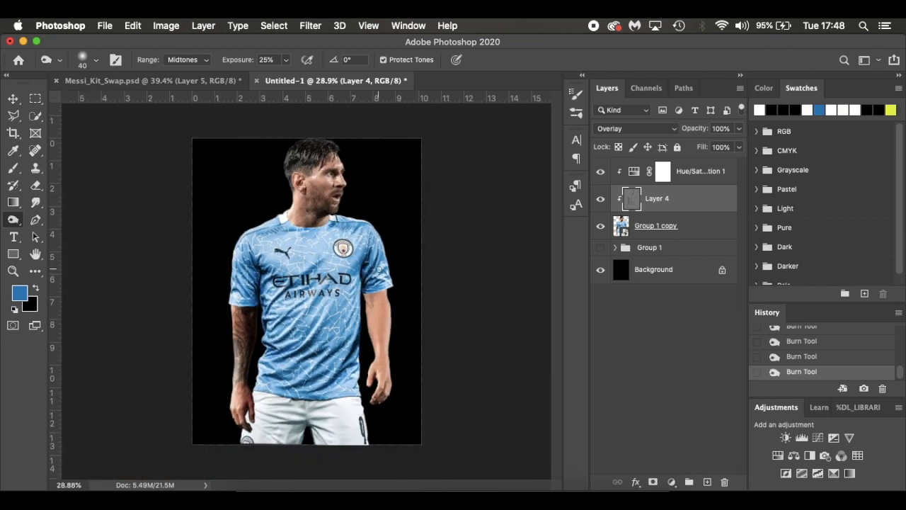
# Dodge the sleeve and adjoining chest on the tattooed-arm side with a 20 px brush, Highlights range, 10% exposure
pyautogui.rightClick(13, 220)
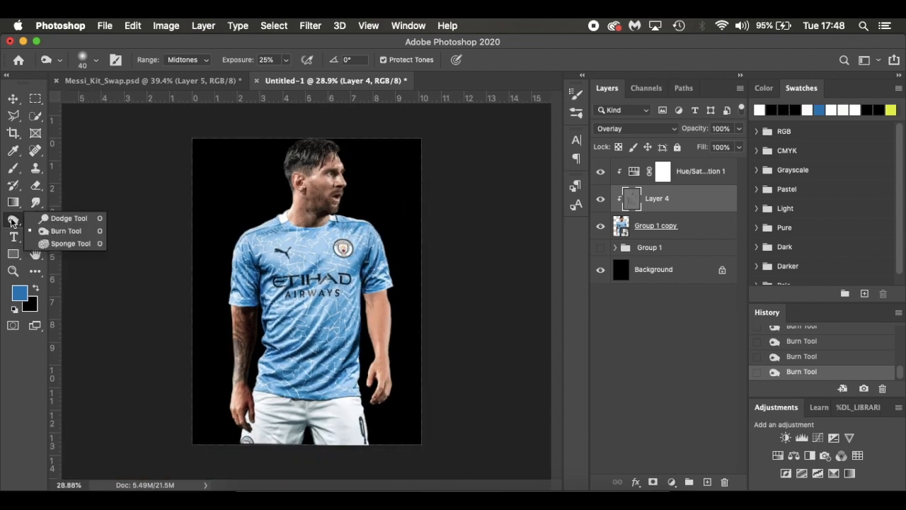
pyautogui.click(71, 219)
pyautogui.scroll(4, 291, 283)
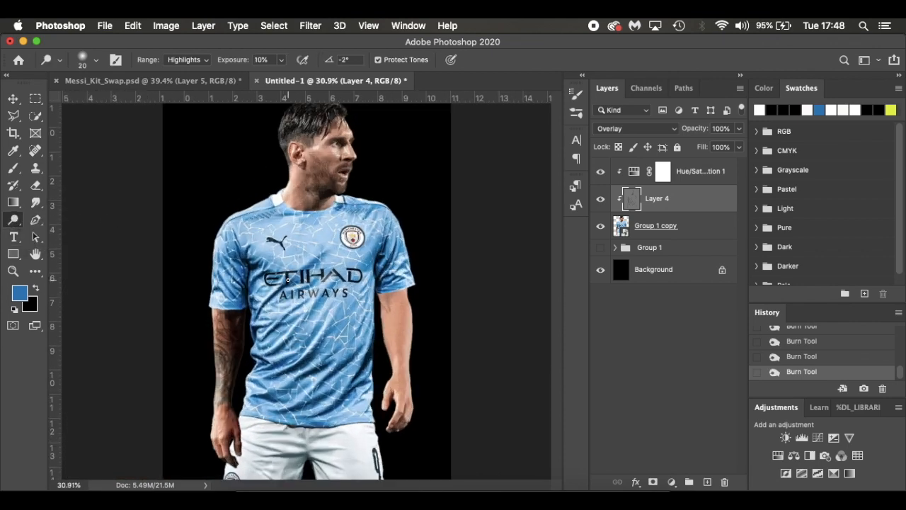
pyautogui.hscroll(5, 399, 265)
pyautogui.hscroll(-7, 319, 269)
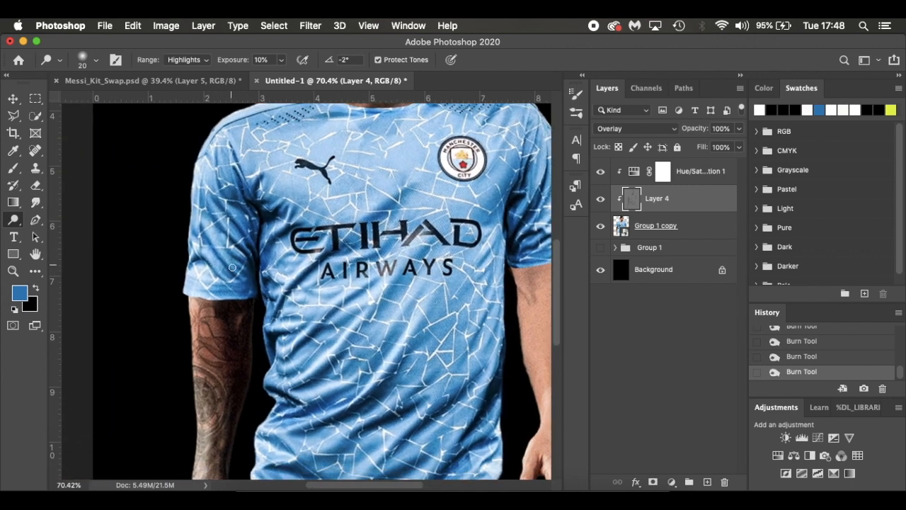
pyautogui.click(233, 267)
pyautogui.moveTo(243, 241); pyautogui.dragTo(247, 234)
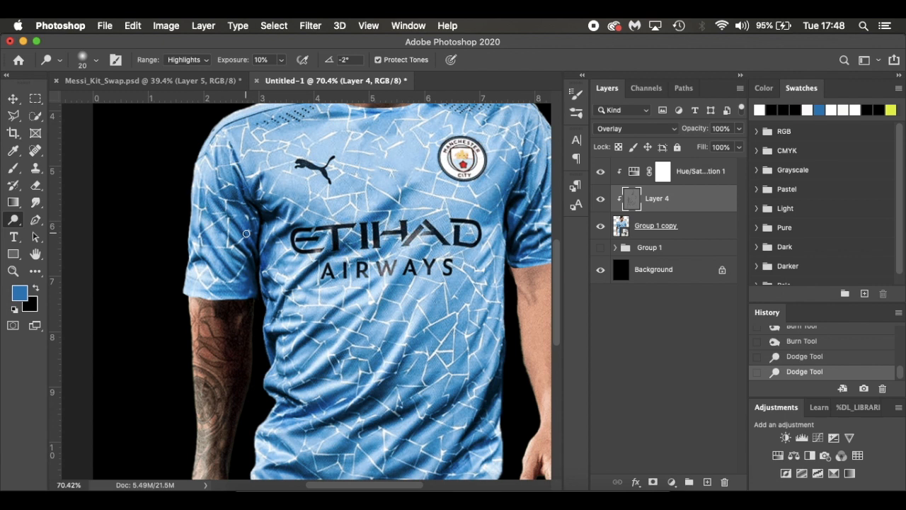
pyautogui.click(251, 193)
pyautogui.click(259, 169)
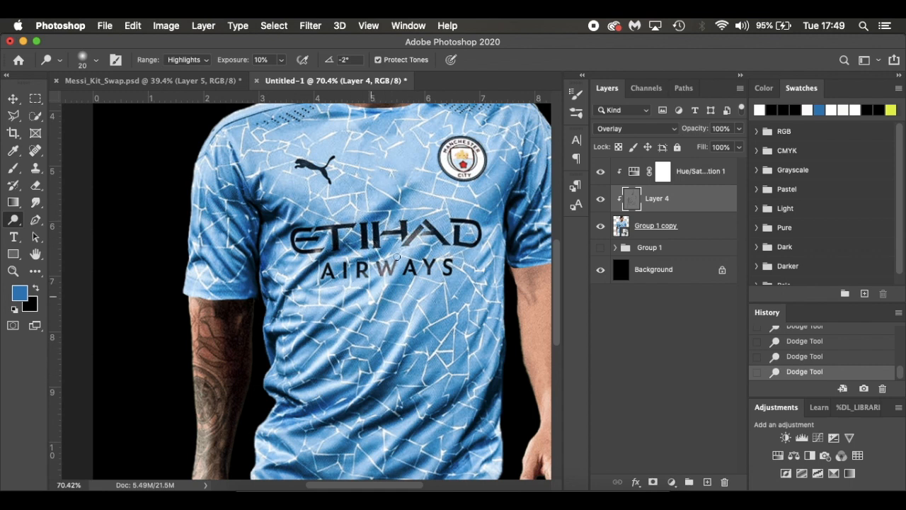
pyautogui.scroll(-2, 224, 366)
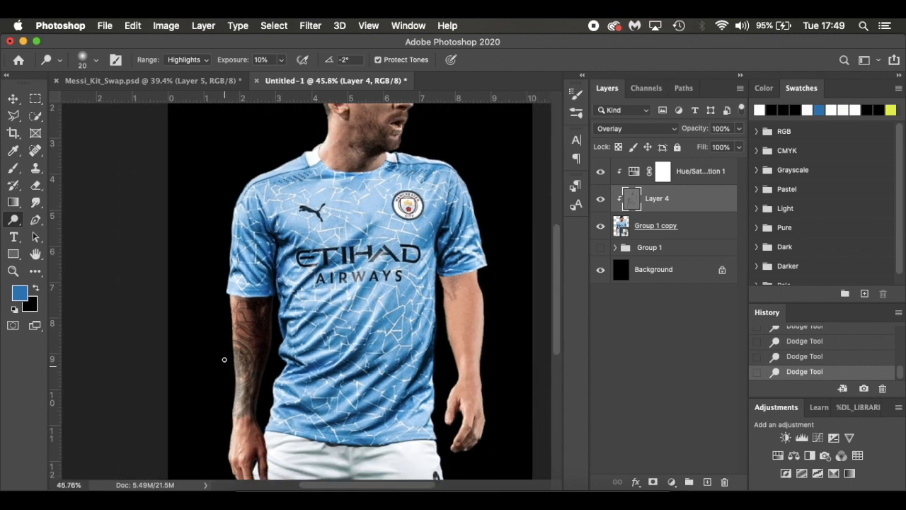
# Dodge along the figure's outer edges around the neck, arms and sleeves with an 80 px brush
pyautogui.press(']')
pyautogui.press(']')
pyautogui.press(']')
pyautogui.press(']')
pyautogui.press(']')
pyautogui.scroll(2, 316, 146)
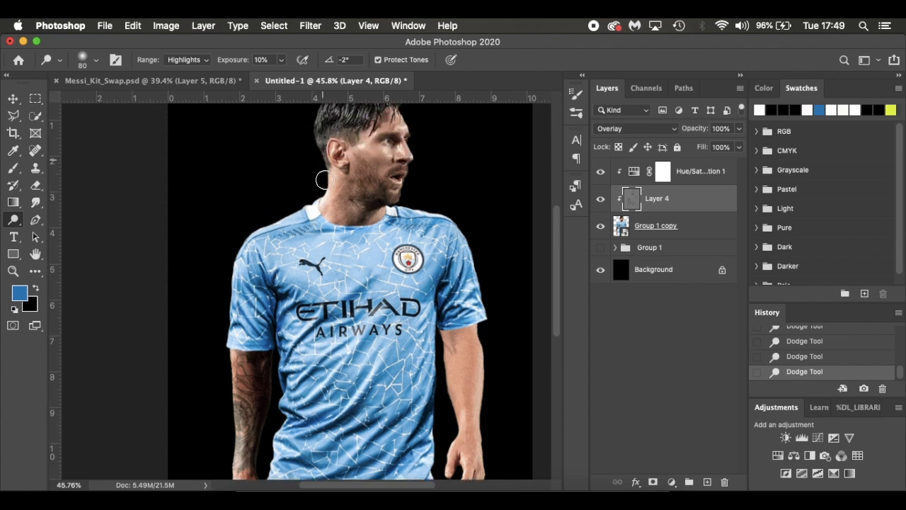
pyautogui.scroll(-4, 233, 333)
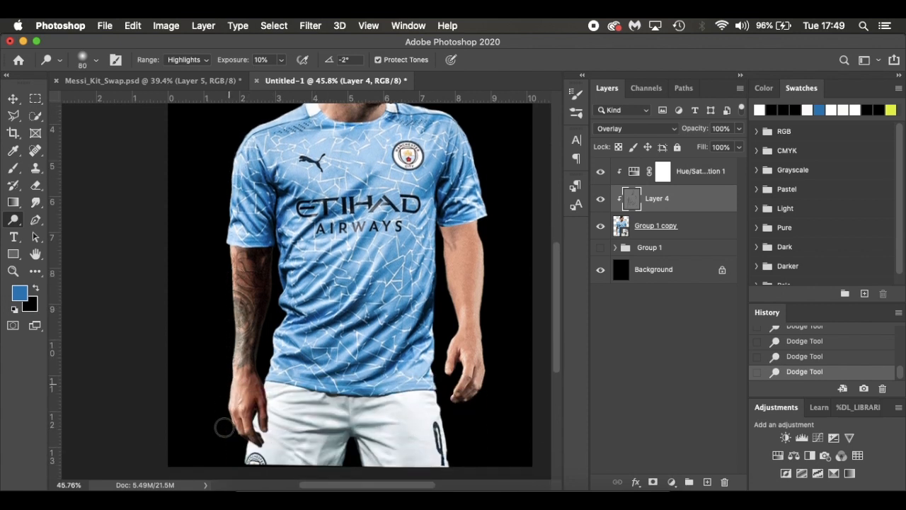
pyautogui.scroll(4, 486, 280)
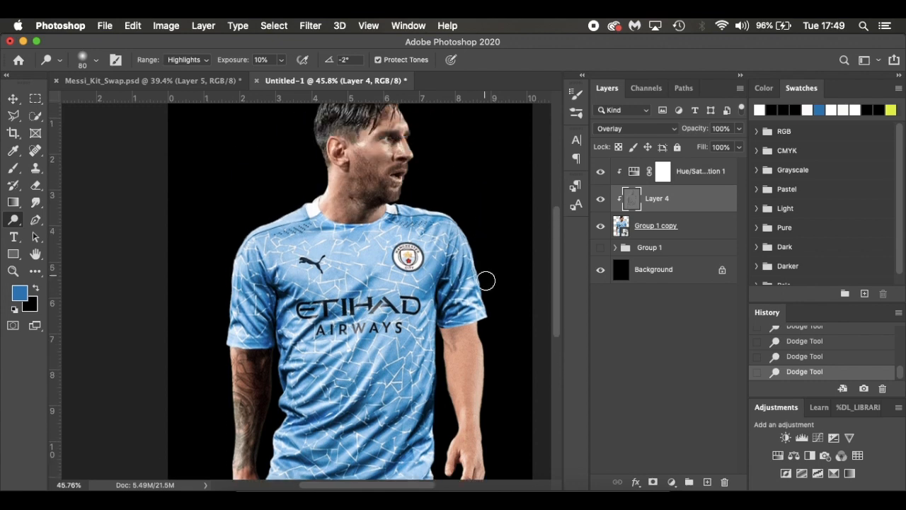
pyautogui.scroll(3, 434, 201)
# Dodge finer highlights on the neck, collar area and shirt front with a 35 px brush
pyautogui.scroll(4, 444, 200)
pyautogui.press('[')
pyautogui.press('[')
pyautogui.press('[')
pyautogui.press('[')
pyautogui.press('[')
pyautogui.press('[')
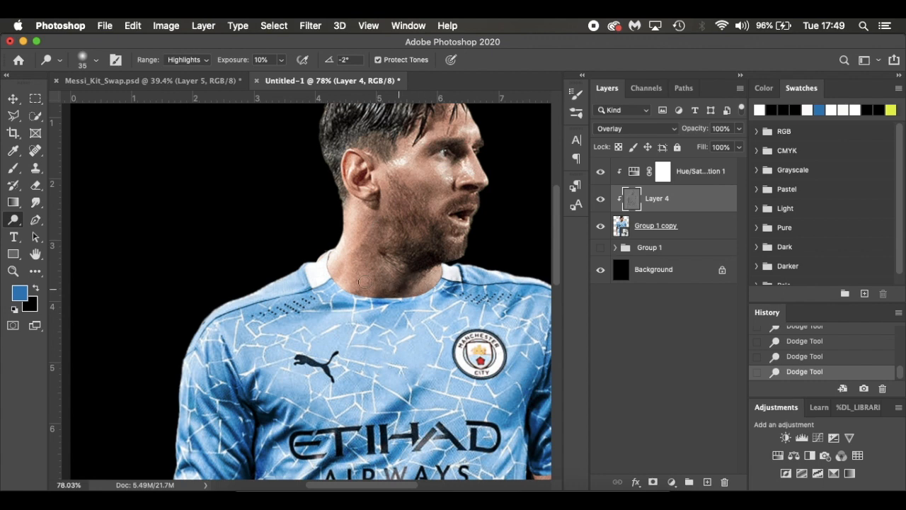
pyautogui.scroll(-3, 312, 270)
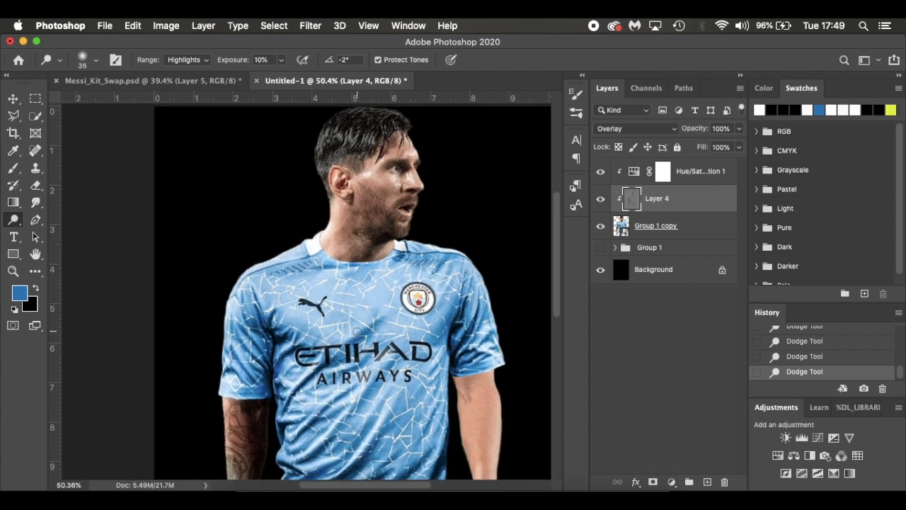
pyautogui.scroll(-2, 396, 425)
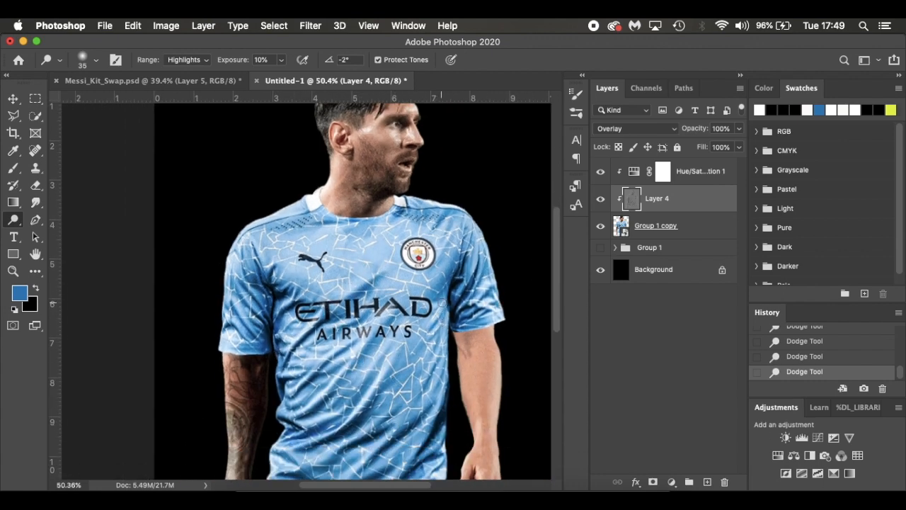
pyautogui.scroll(-3, 439, 314)
# Compare the whole figure with and without the shading on Layer 4
pyautogui.click(604, 201)
pyautogui.click(603, 200)
pyautogui.press('super+0')
pyautogui.click(603, 200)
pyautogui.click(603, 201)
pyautogui.click(602, 200)
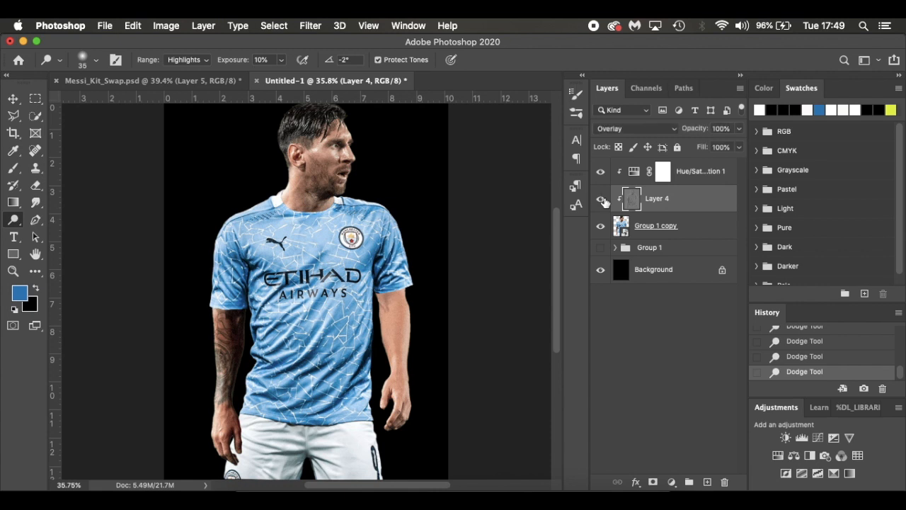
pyautogui.click(602, 200)
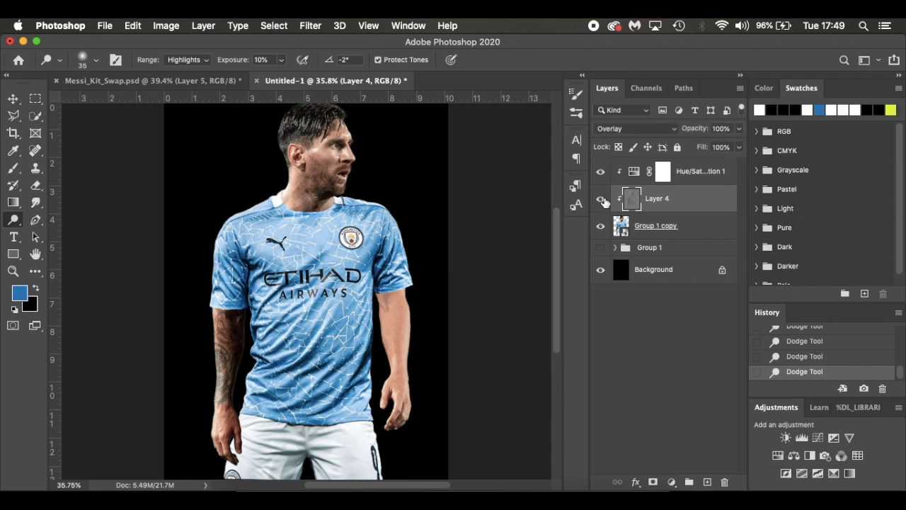
# Burn the base of the neck and the adjoining collar on Layer 4, enlarging the brush from 40 to 100 px
pyautogui.moveTo(16, 224); pyautogui.dragTo(57, 226)
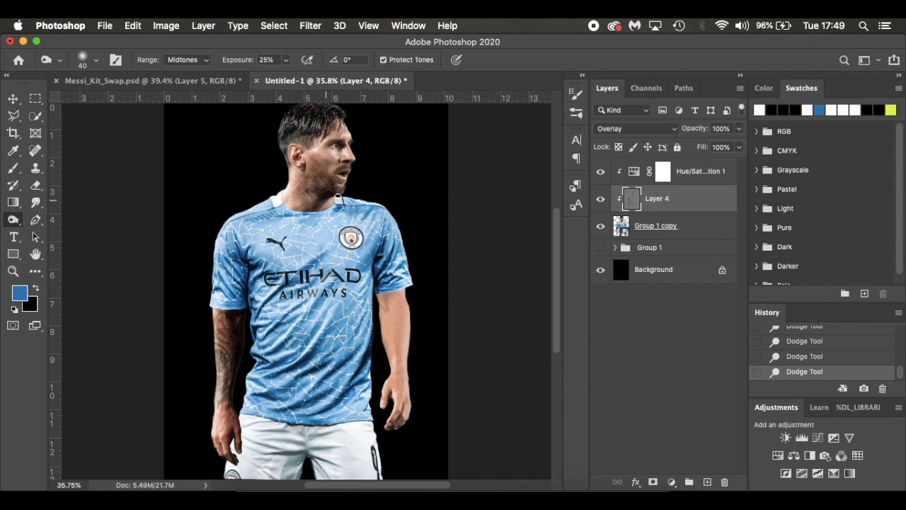
pyautogui.moveTo(349, 210); pyautogui.dragTo(353, 210)
pyautogui.press(']')
pyautogui.press(']')
pyautogui.press(']')
pyautogui.press(']')
pyautogui.moveTo(327, 208); pyautogui.dragTo(311, 210)
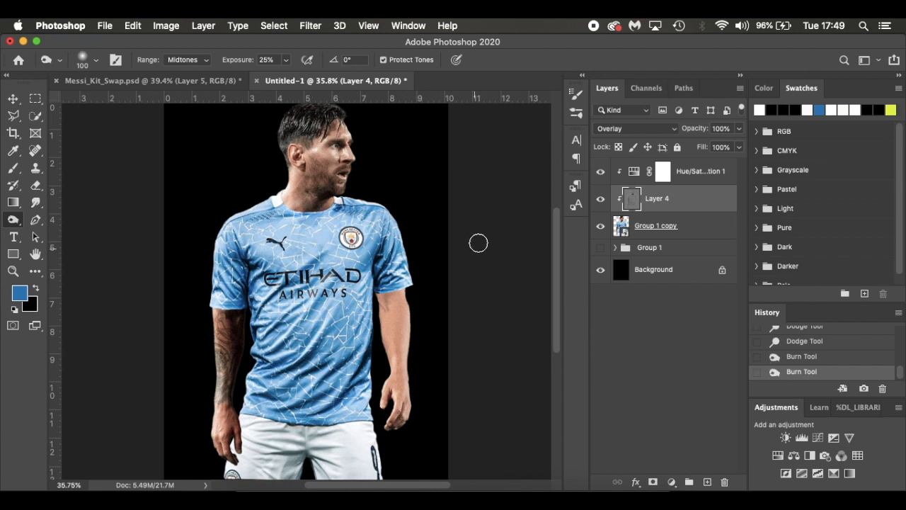
# Add a clipped Curves adjustment above Group 1 copy, with input 128 lowered to output 117 and the black point raised to output 9
pyautogui.click(717, 225)
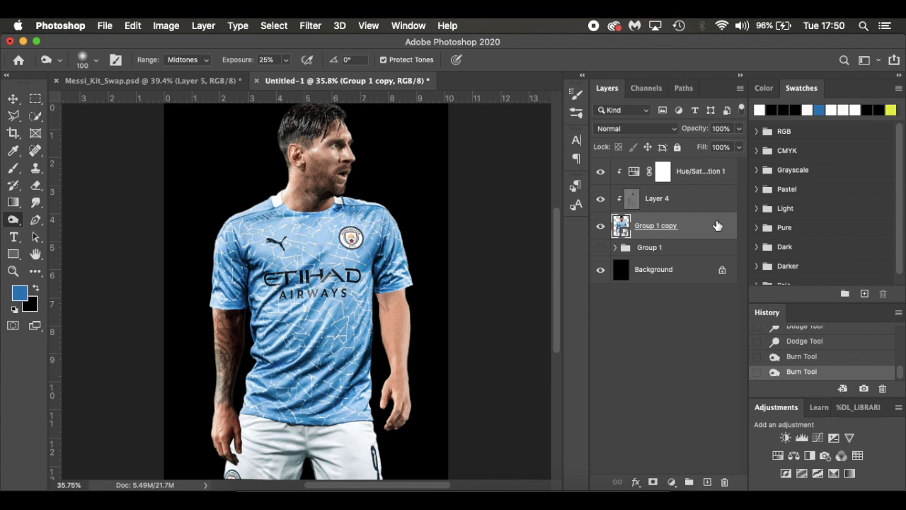
pyautogui.click(672, 482)
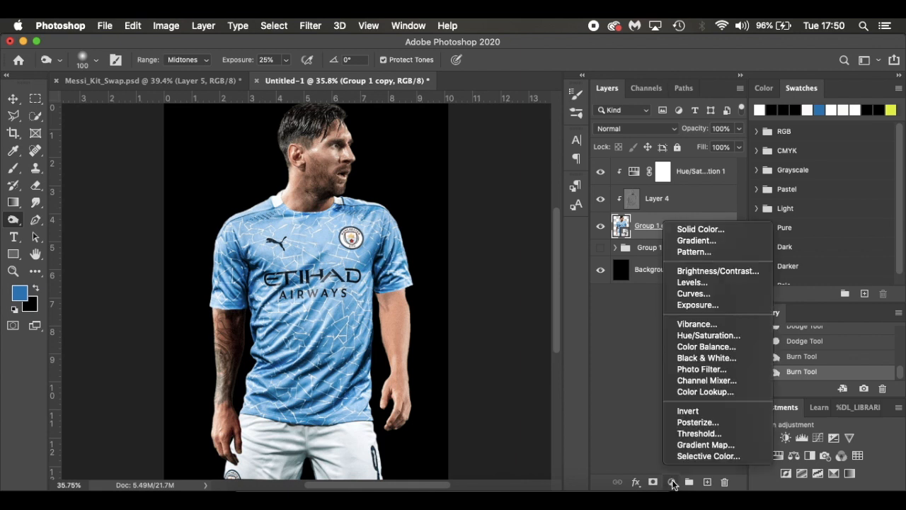
pyautogui.click(711, 293)
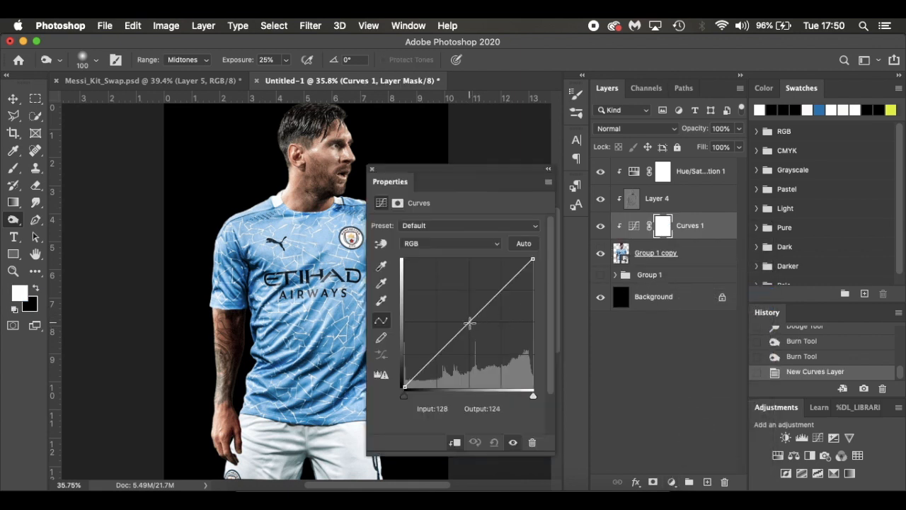
pyautogui.moveTo(467, 323); pyautogui.dragTo(469, 328)
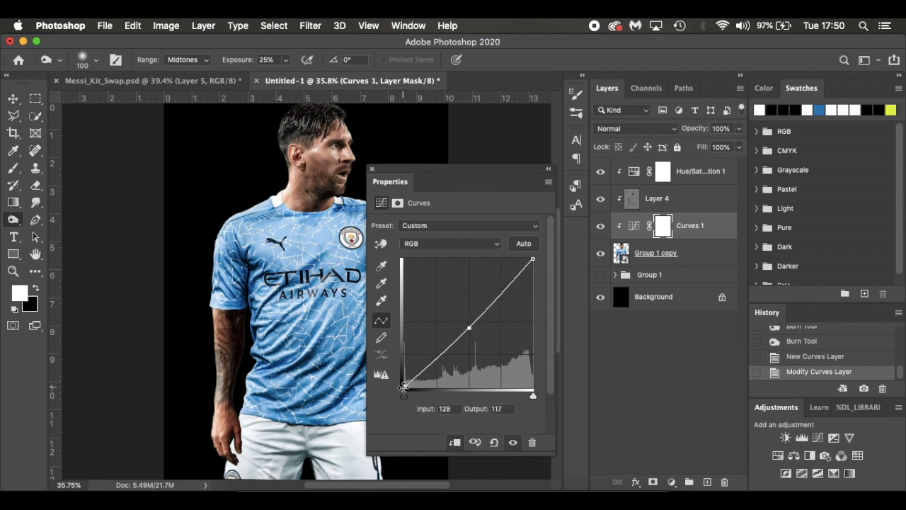
pyautogui.moveTo(404, 387); pyautogui.dragTo(405, 382)
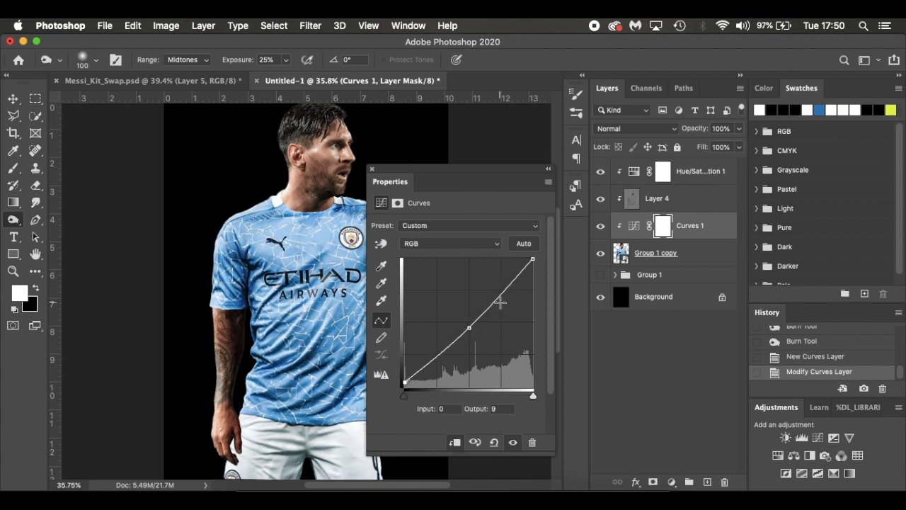
# Refine the curve with a point at input 197, output 178, a white point at input 246, and a lower midtone point
pyautogui.moveTo(502, 294); pyautogui.dragTo(504, 297)
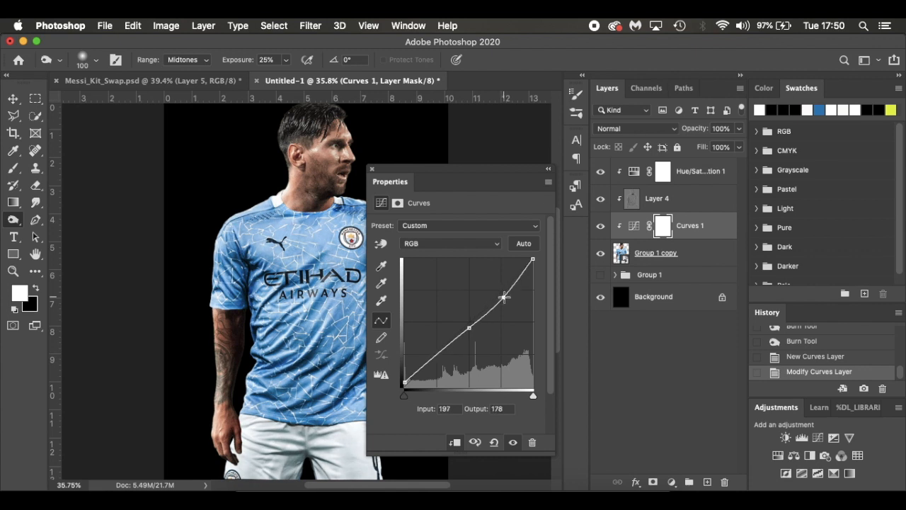
pyautogui.moveTo(533, 260); pyautogui.dragTo(529, 258)
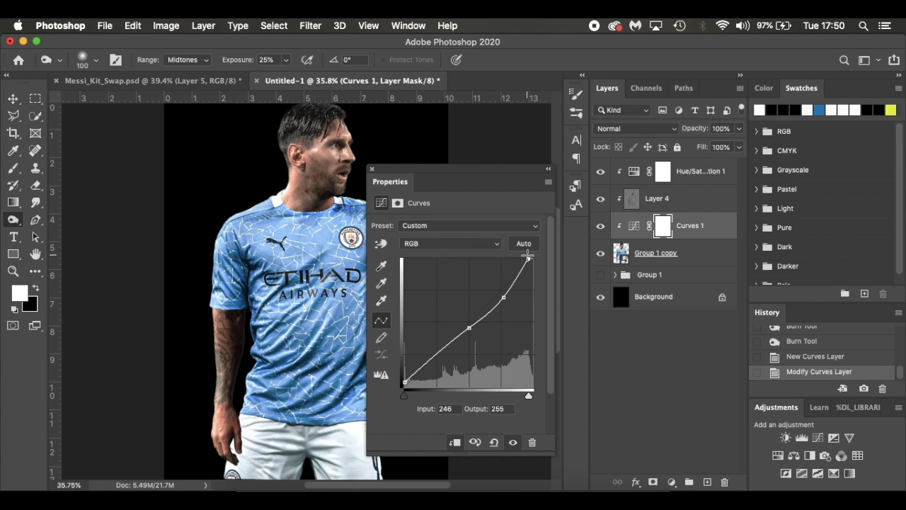
pyautogui.click(468, 328)
pyautogui.moveTo(469, 327); pyautogui.dragTo(470, 333)
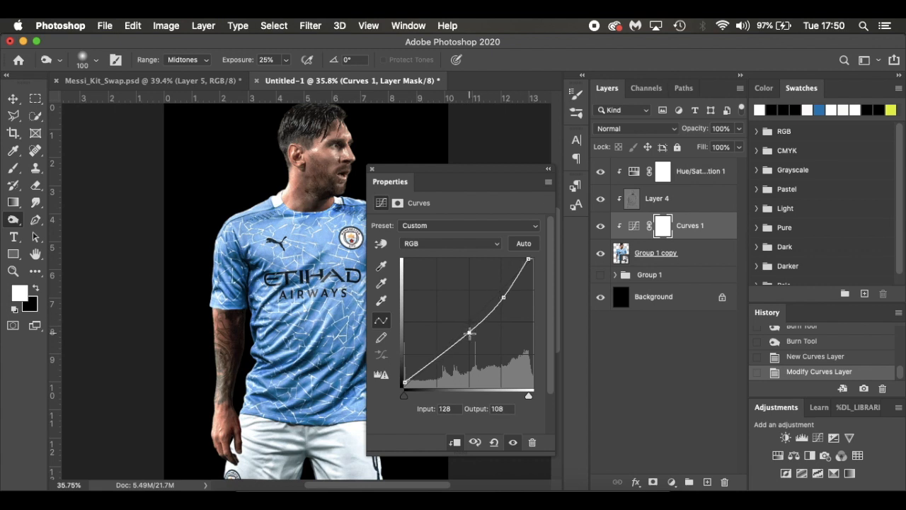
pyautogui.moveTo(469, 333); pyautogui.dragTo(469, 335)
pyautogui.click(513, 442)
pyautogui.click(512, 442)
pyautogui.click(373, 170)
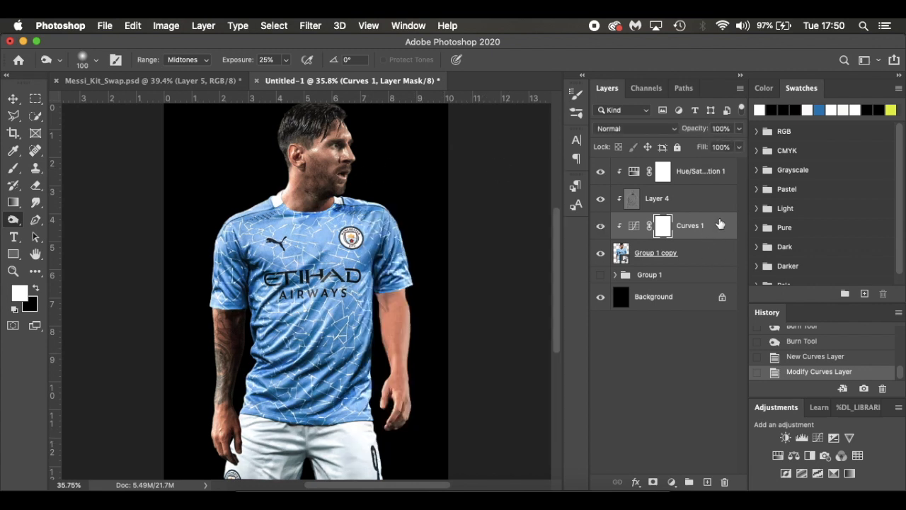
# Add a clipped Color Balance adjustment above Curves 1 with midtones at Cyan-Red -4 and Yellow-Blue +3
pyautogui.click(672, 482)
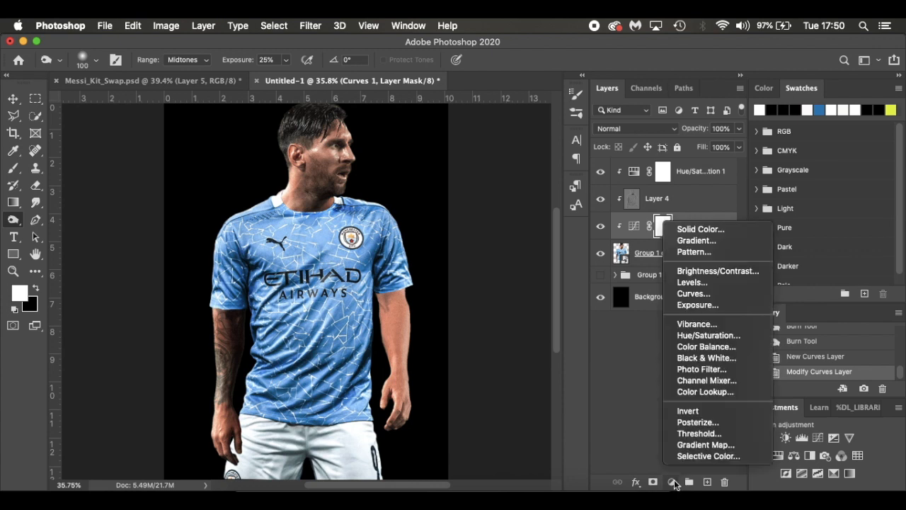
pyautogui.click(708, 347)
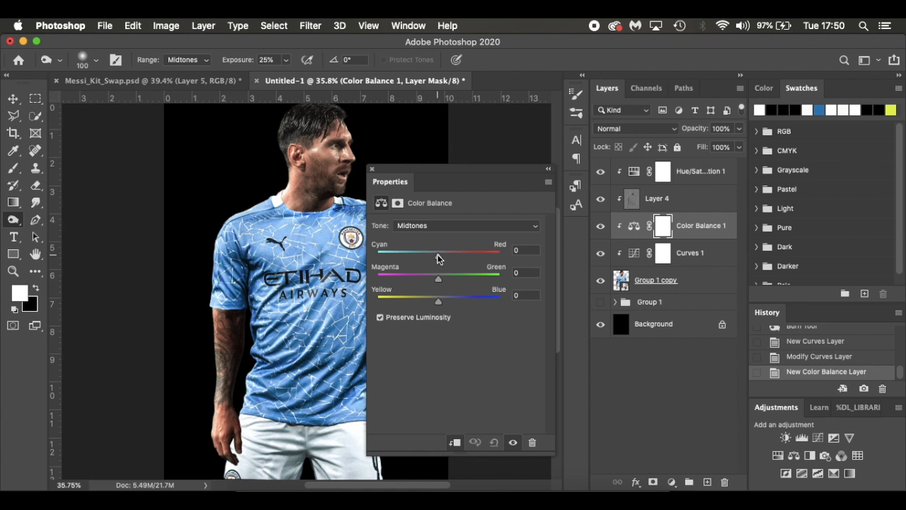
pyautogui.moveTo(438, 257); pyautogui.dragTo(436, 256)
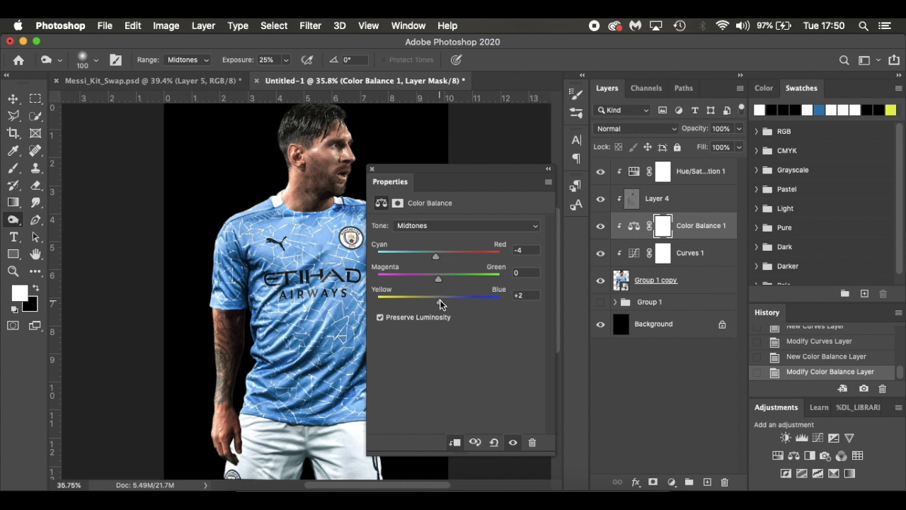
pyautogui.moveTo(439, 276); pyautogui.dragTo(441, 276)
pyautogui.moveTo(441, 279); pyautogui.dragTo(438, 304)
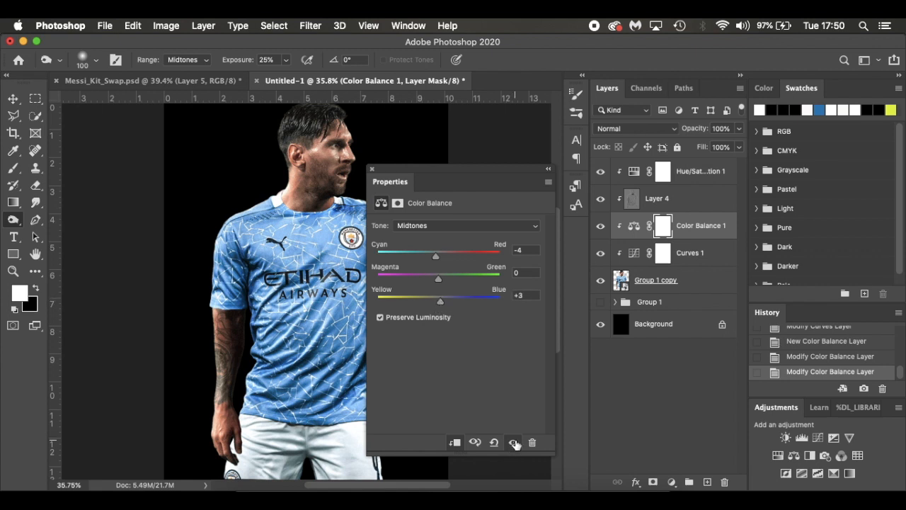
pyautogui.click(370, 170)
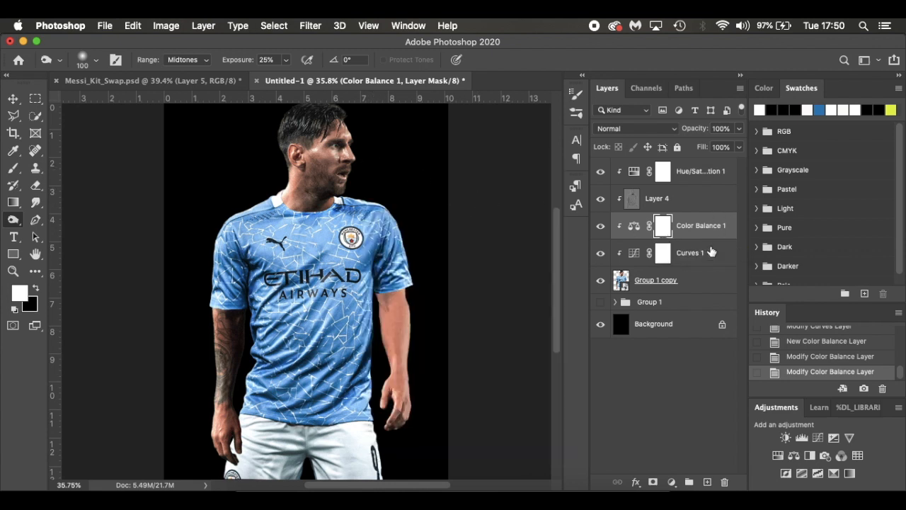
# Create a clipped layer directly above Group 1 copy and set up a black brush with 50% opacity and 6% flow
pyautogui.click(715, 281)
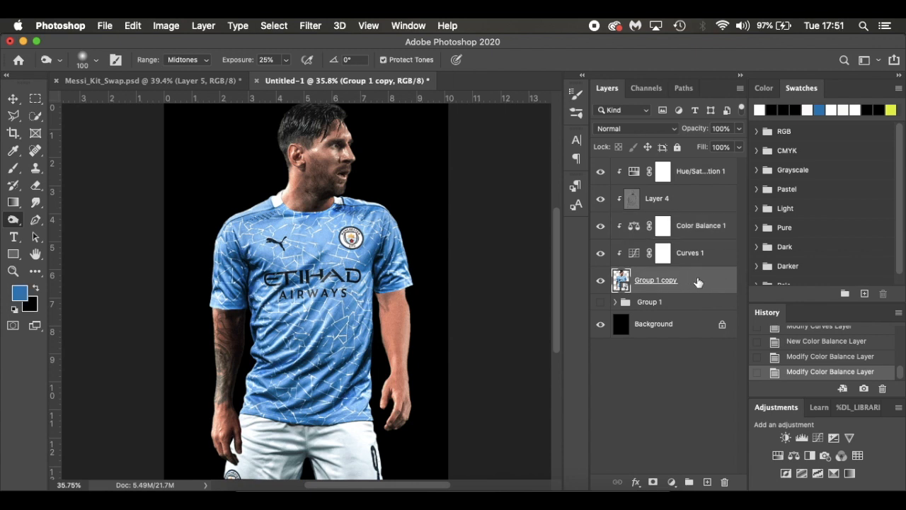
pyautogui.click(707, 482)
pyautogui.press('d')
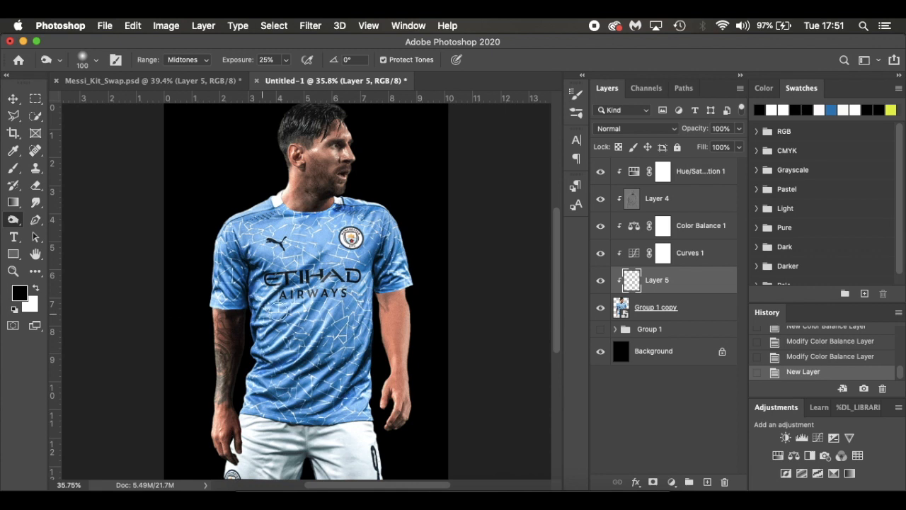
pyautogui.press('b')
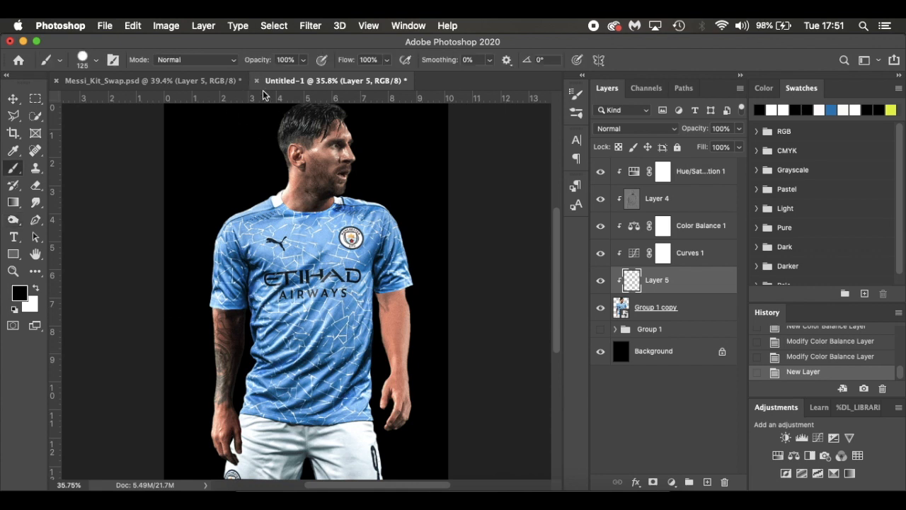
pyautogui.moveTo(261, 62); pyautogui.dragTo(247, 62)
pyautogui.moveTo(344, 62); pyautogui.dragTo(286, 65)
pyautogui.scroll(-1, 267, 418)
# Try a brush stroke along the tattooed arm and shirt side, undo it, and switch to the Soft Round brush
pyautogui.moveTo(242, 365)
pyautogui.mouseDown()
pyautogui.moveTo(246, 283)
pyautogui.moveTo(254, 306)
pyautogui.mouseUp()
pyautogui.press('super+z')
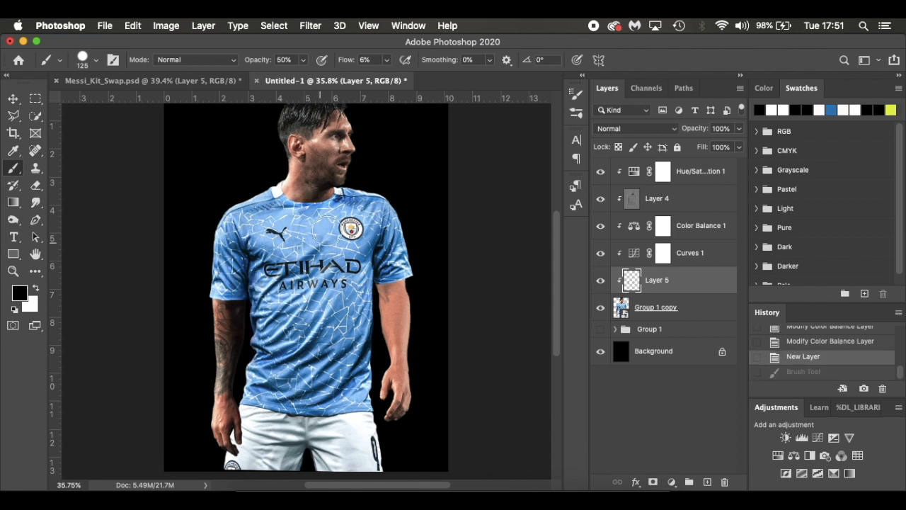
pyautogui.rightClick(412, 168)
pyautogui.click(461, 290)
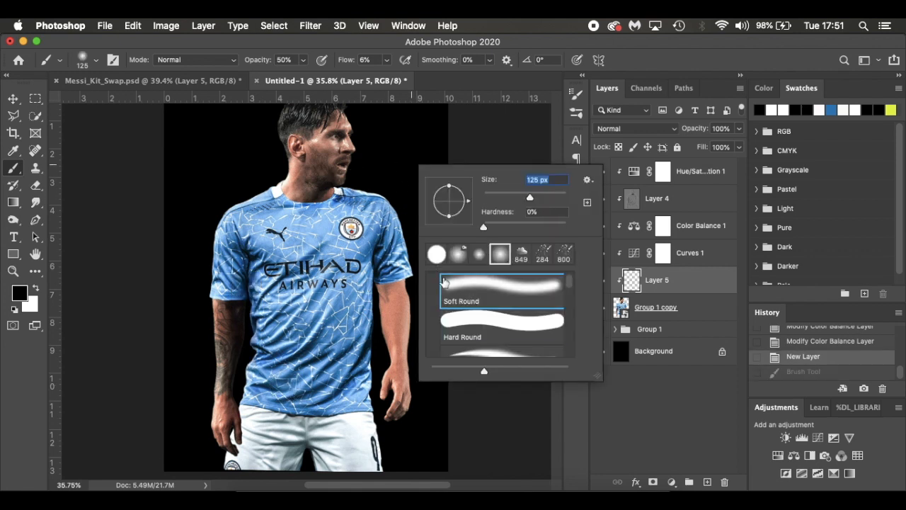
# Lower the brush flow to 3% and paint soft shadows at the collar, hand, arm below the sleeve and shirt hem
pyautogui.click(385, 162)
pyautogui.moveTo(349, 61); pyautogui.dragTo(341, 61)
pyautogui.moveTo(322, 193)
pyautogui.mouseDown()
pyautogui.moveTo(294, 205)
pyautogui.moveTo(361, 198)
pyautogui.moveTo(317, 203)
pyautogui.mouseUp()
pyautogui.scroll(-3, 408, 337)
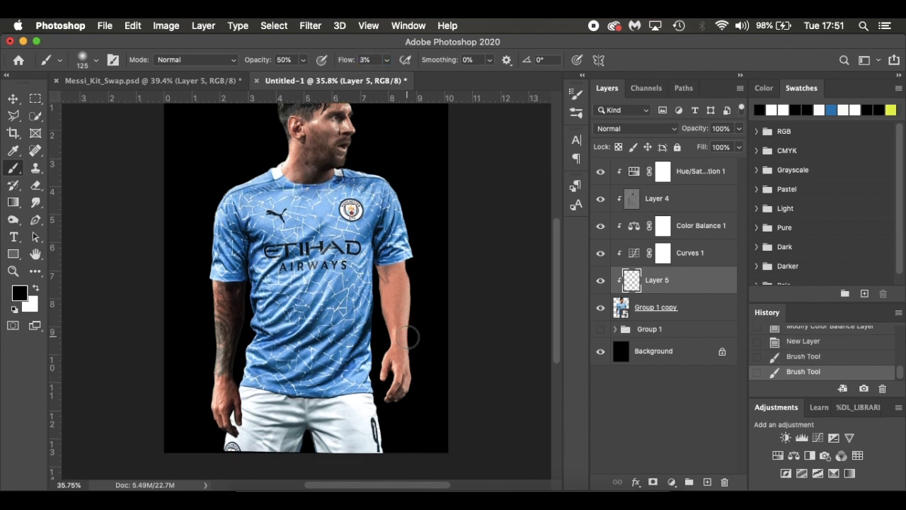
pyautogui.moveTo(247, 368)
pyautogui.mouseDown()
pyautogui.moveTo(239, 323)
pyautogui.moveTo(245, 258)
pyautogui.moveTo(237, 379)
pyautogui.mouseUp()
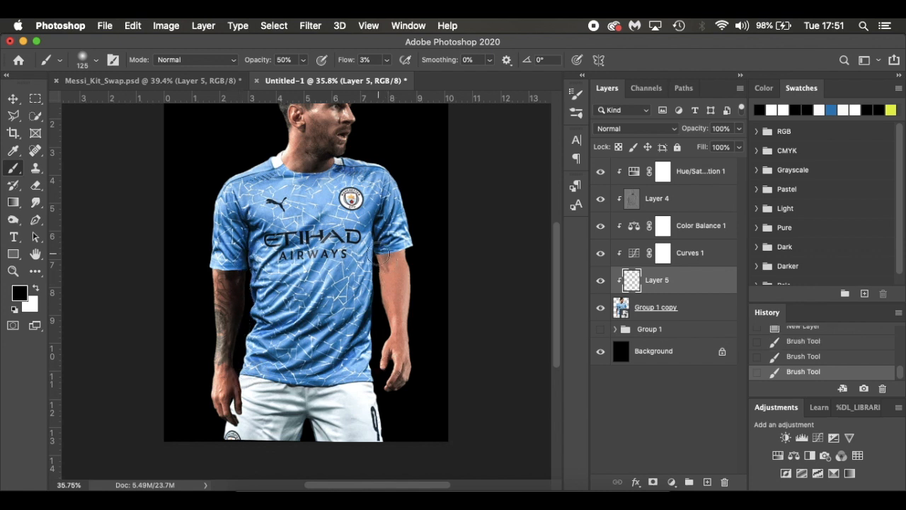
pyautogui.moveTo(379, 253)
pyautogui.mouseDown()
pyautogui.moveTo(384, 328)
pyautogui.moveTo(377, 255)
pyautogui.mouseUp()
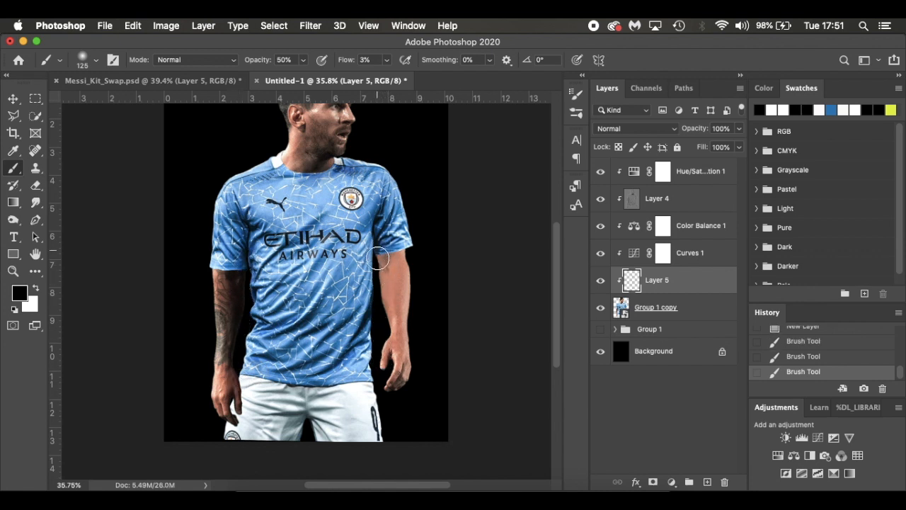
pyautogui.moveTo(371, 380); pyautogui.dragTo(373, 431)
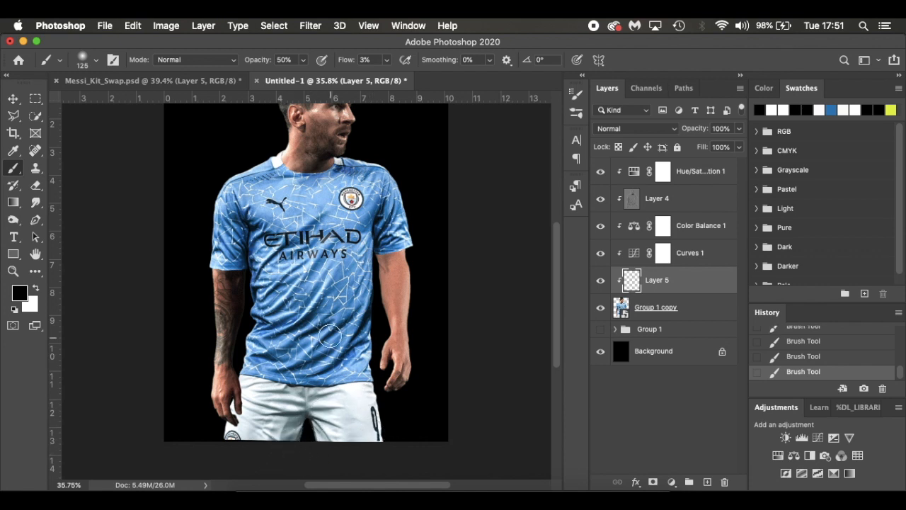
# Reduce the brush size to 45 px for finer shading around the collar and sleeve edges
pyautogui.scroll(3, 366, 173)
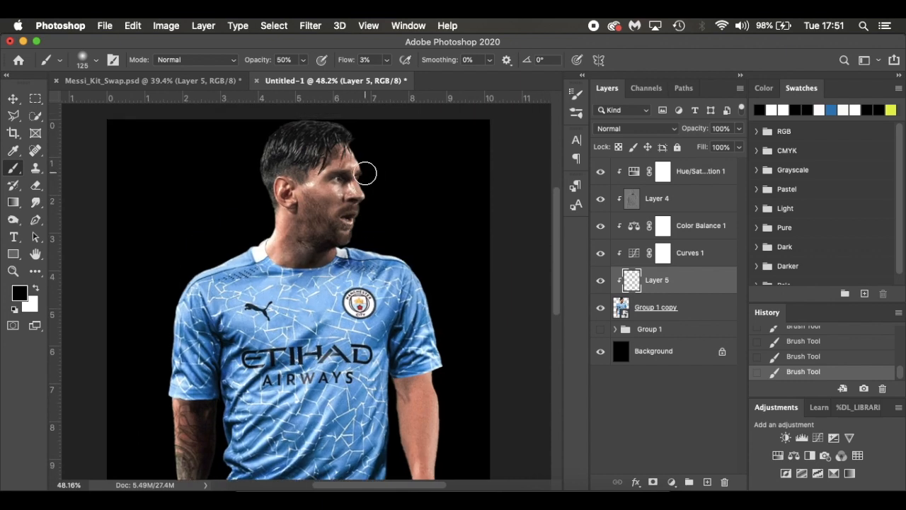
pyautogui.press('[')
pyautogui.press('[')
pyautogui.press('[')
pyautogui.press('[')
pyautogui.press('[')
pyautogui.press('[')
pyautogui.press('[')
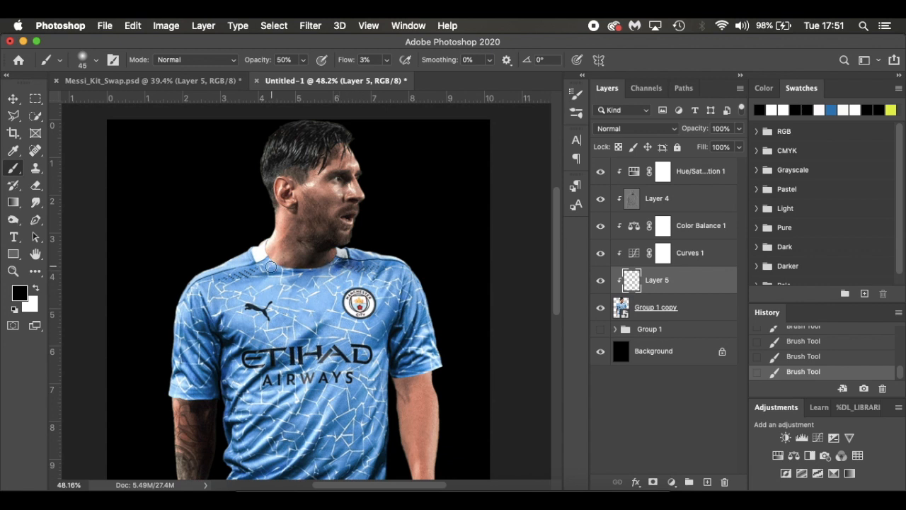
pyautogui.scroll(-1, 343, 264)
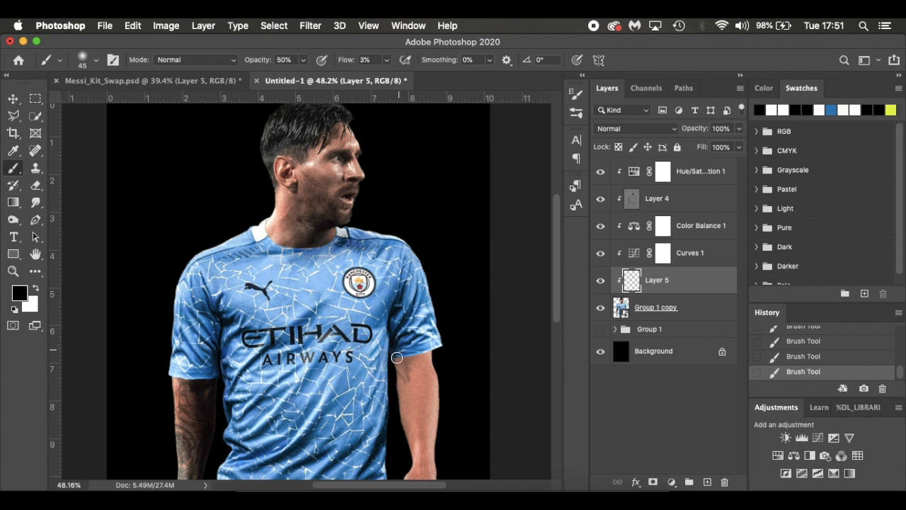
pyautogui.scroll(-3, 402, 410)
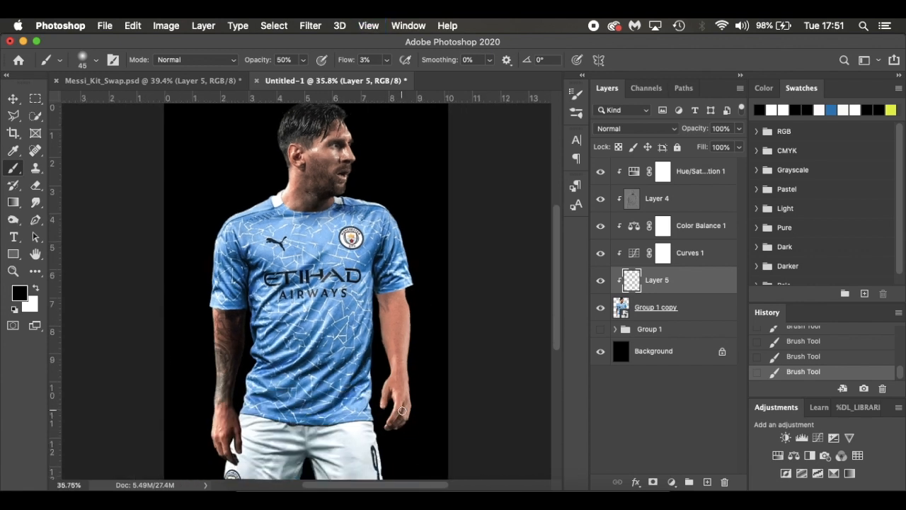
# Compare the image with and without Layer 5's painted shadows by toggling its visibility
pyautogui.click(600, 280)
pyautogui.click(599, 280)
pyautogui.click(600, 281)
pyautogui.click(600, 281)
pyautogui.click(600, 281)
pyautogui.click(599, 281)
pyautogui.click(600, 281)
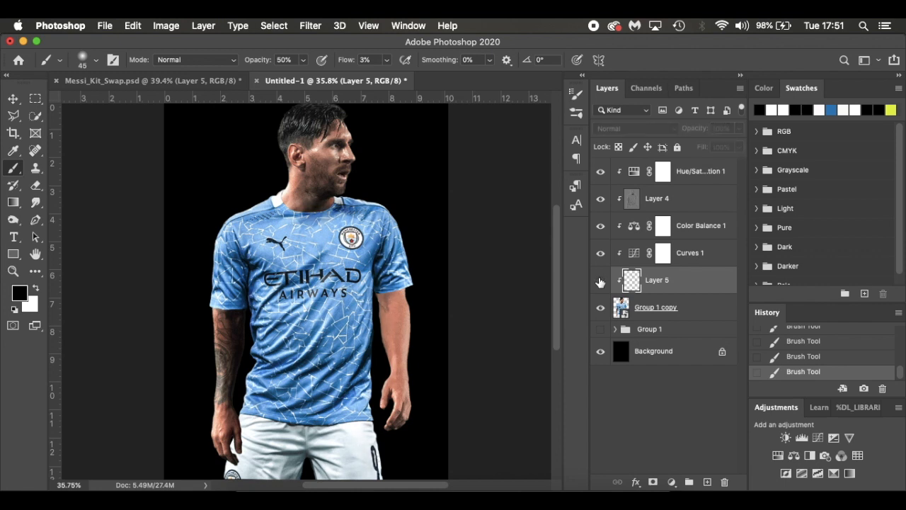
pyautogui.click(599, 281)
pyautogui.click(599, 282)
pyautogui.click(600, 281)
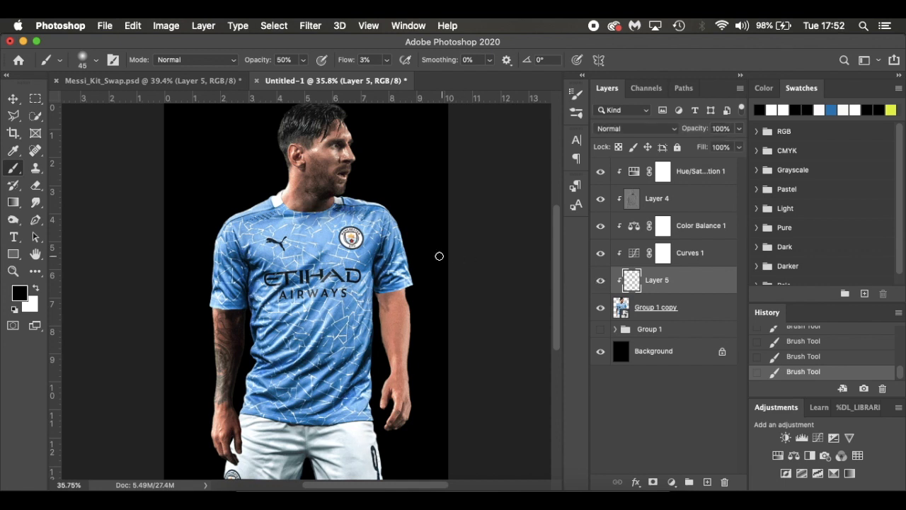
# Examine the layers of the Messi_Kit_Swap.psd document, and compare Layer 5's effect again in Untitled-1
pyautogui.click(220, 83)
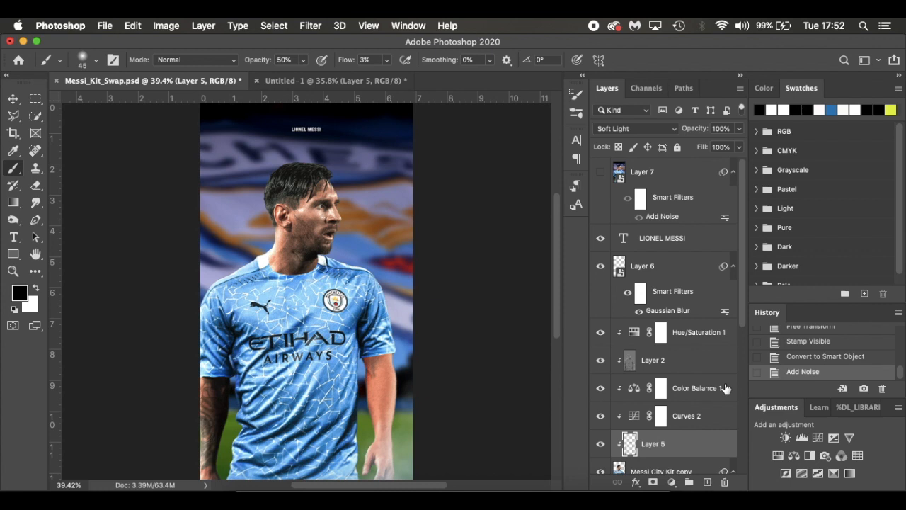
pyautogui.scroll(-1, 725, 388)
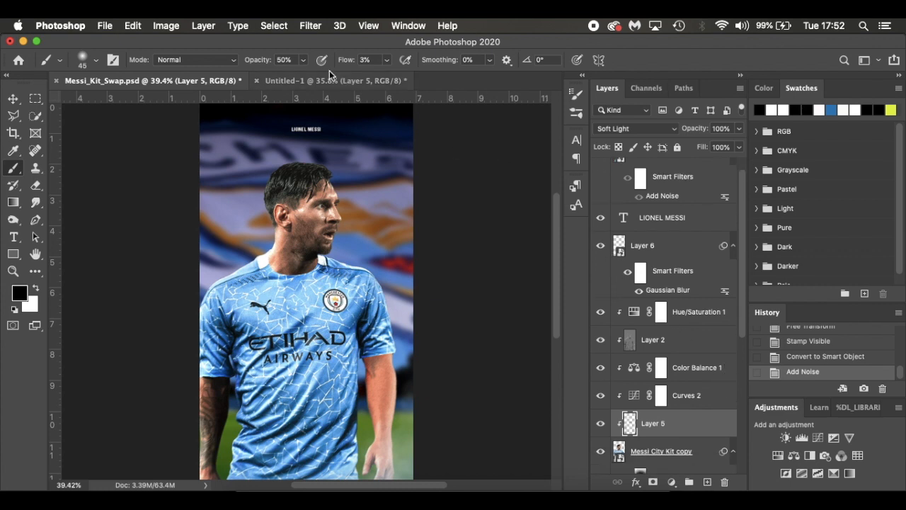
pyautogui.click(286, 79)
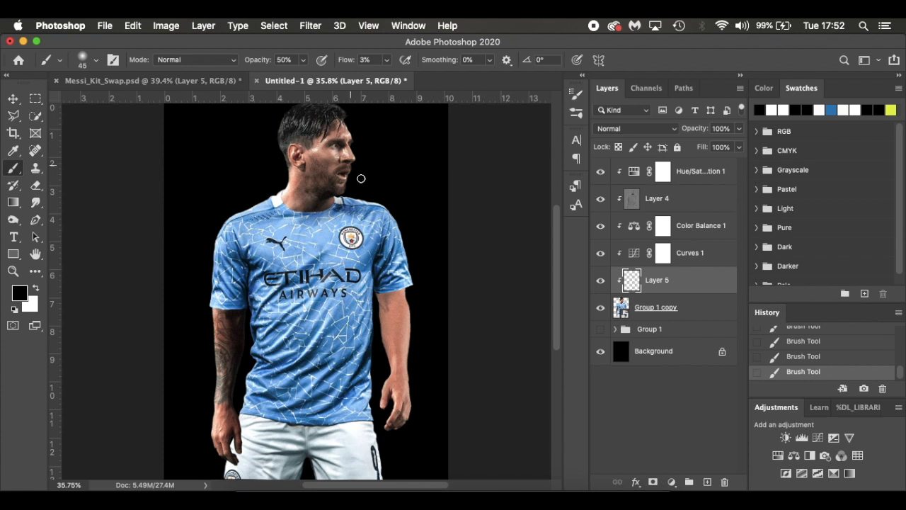
pyautogui.click(601, 281)
pyautogui.click(600, 281)
pyautogui.click(600, 280)
pyautogui.click(600, 281)
# Compare the dodge-and-burn Layer 4 on and off, and lower its opacity to 81%
pyautogui.click(621, 202)
pyautogui.click(601, 199)
pyautogui.click(601, 199)
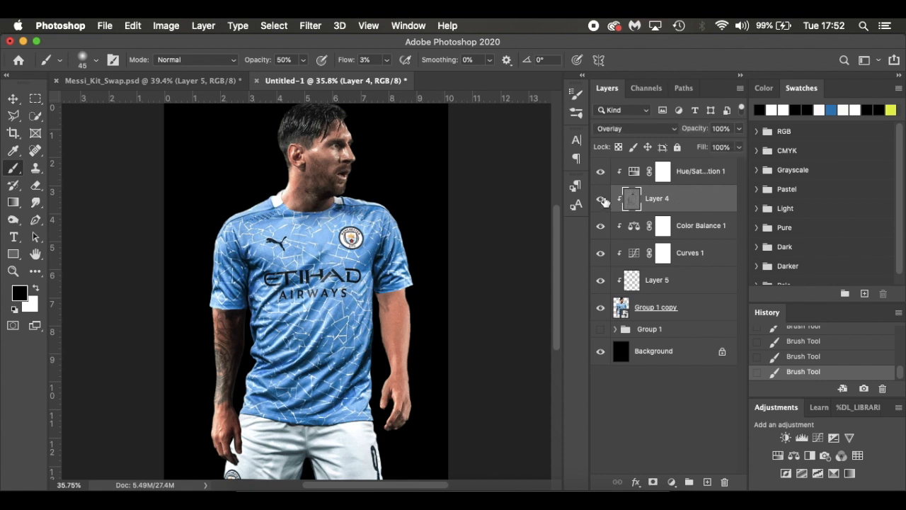
pyautogui.click(600, 199)
pyautogui.click(601, 199)
pyautogui.moveTo(700, 132); pyautogui.dragTo(687, 133)
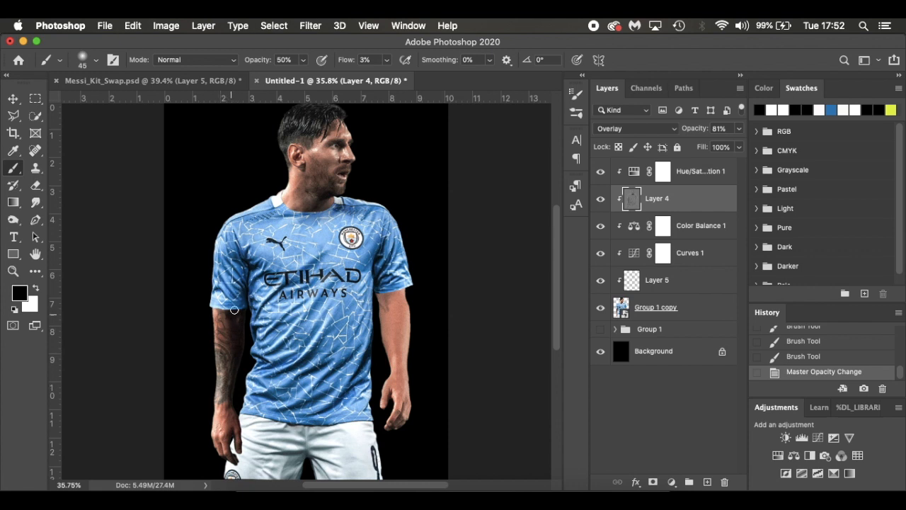
# Place the JS79337452 stadium image above the Background layer, enlarge it to 48.67% and shift it upward
pyautogui.click(708, 353)
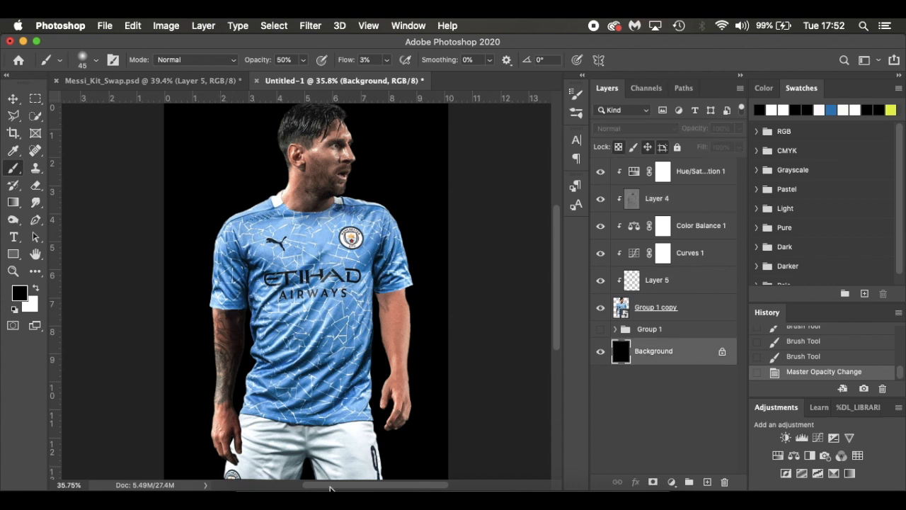
pyautogui.click(252, 499)
pyautogui.moveTo(481, 142); pyautogui.dragTo(327, 424)
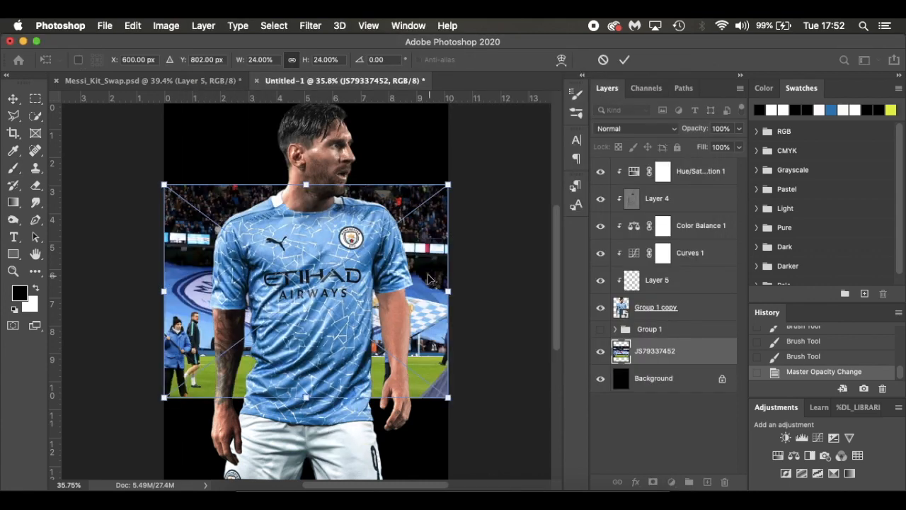
pyautogui.moveTo(449, 398); pyautogui.dragTo(519, 465)
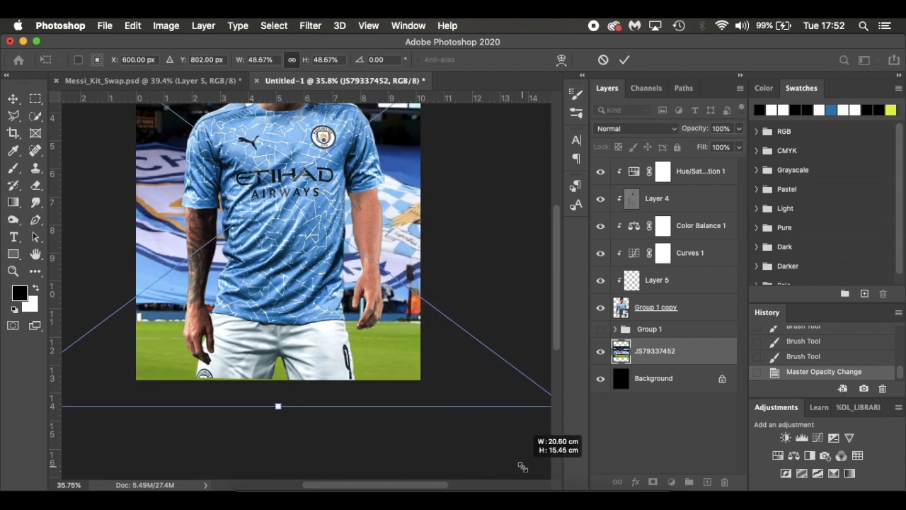
pyautogui.scroll(5, 444, 375)
pyautogui.moveTo(416, 283); pyautogui.dragTo(416, 153)
pyautogui.scroll(-5, 413, 343)
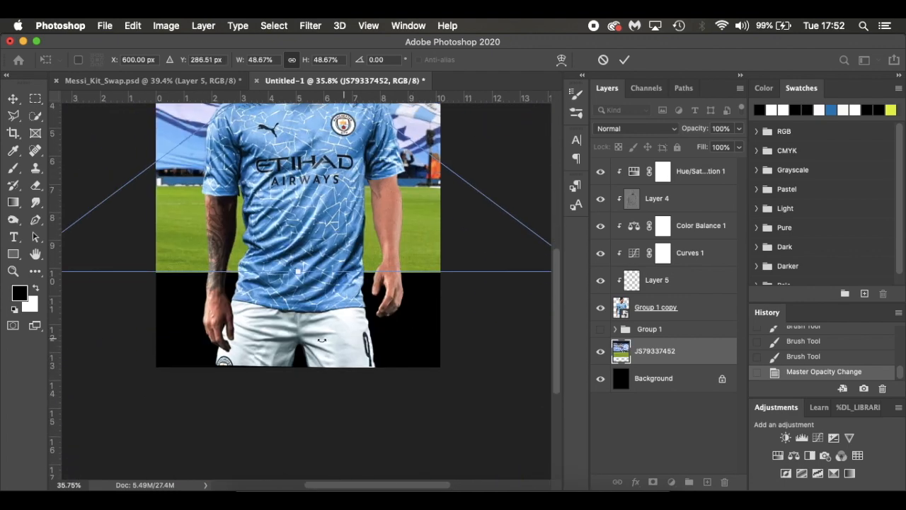
# Enlarge the stadium image to 66.93%, reposition it so the crest banner fills the backdrop, and commit the placement
pyautogui.scroll(-5, 411, 356)
pyautogui.moveTo(148, 343); pyautogui.dragTo(67, 406)
pyautogui.moveTo(179, 360); pyautogui.dragTo(248, 333)
pyautogui.moveTo(162, 384); pyautogui.dragTo(135, 420)
pyautogui.moveTo(232, 313); pyautogui.dragTo(257, 305)
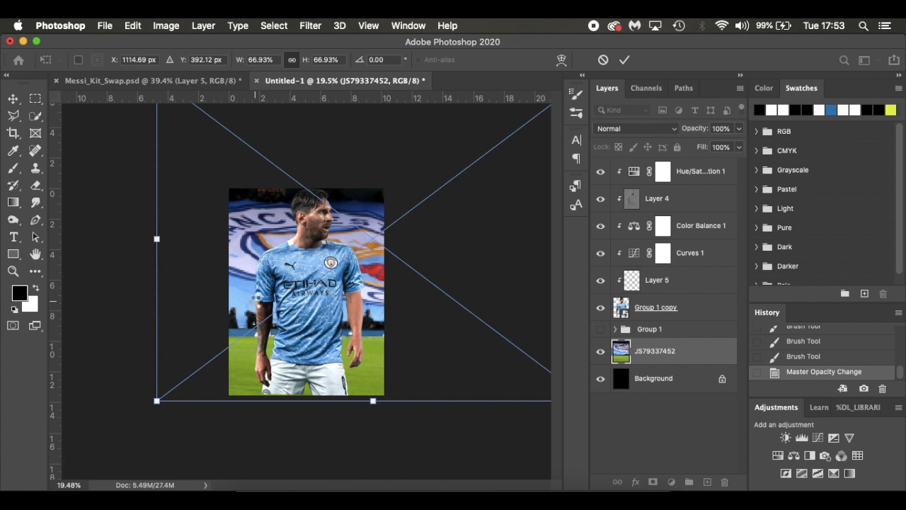
pyautogui.press('Return')
pyautogui.press('super+0')
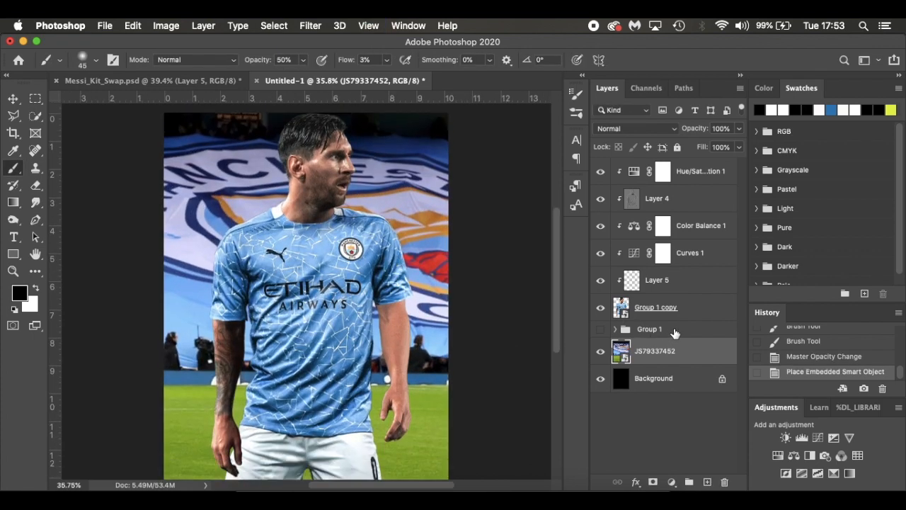
# Scale all player layers from Group 1 copy through Hue/Saturation 1 to 84.60% and center them against the stadium
pyautogui.click(704, 311)
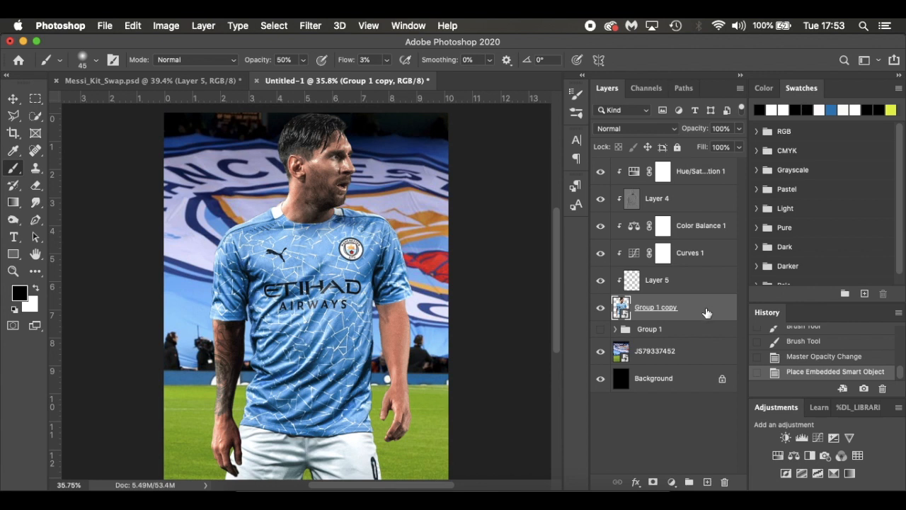
pyautogui.keyDown('shift'); pyautogui.click(722, 175); pyautogui.keyUp('shift')
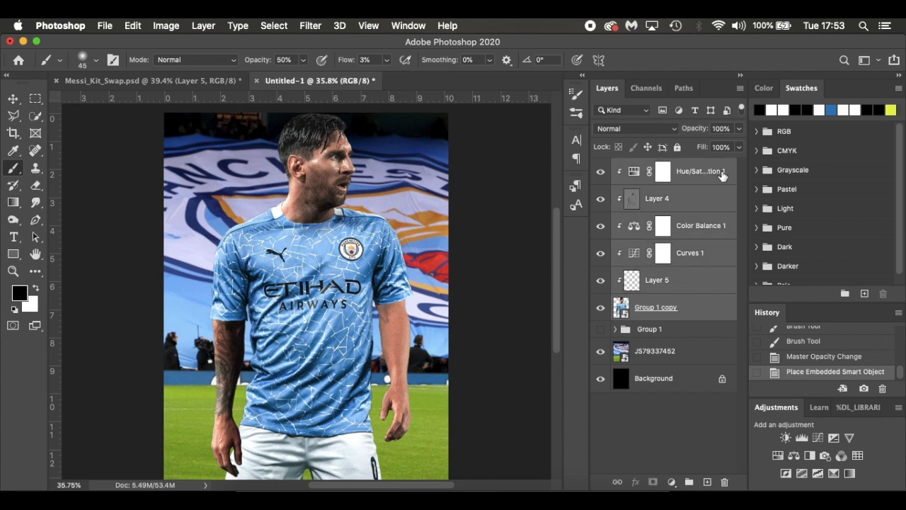
pyautogui.hotkey('ctrl', 't')
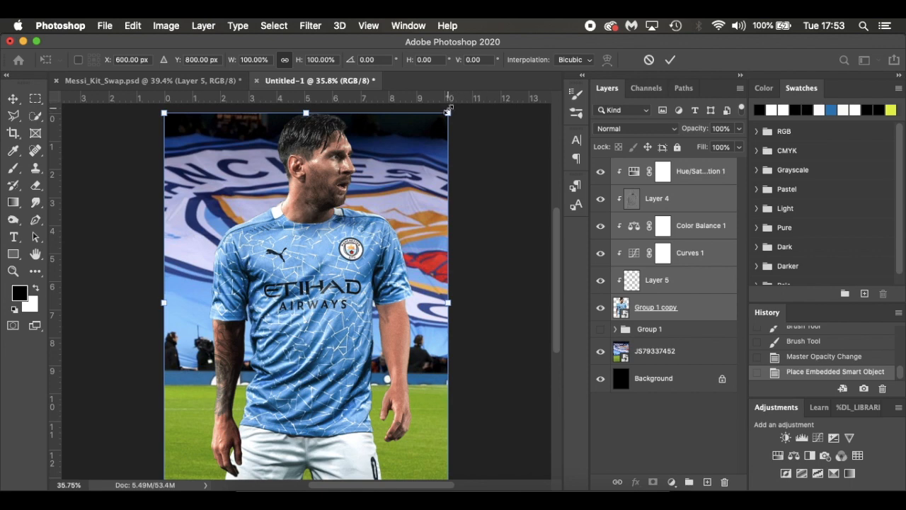
pyautogui.moveTo(450, 109); pyautogui.dragTo(414, 176)
pyautogui.scroll(-3, 415, 177)
pyautogui.hscroll(-1, 415, 177)
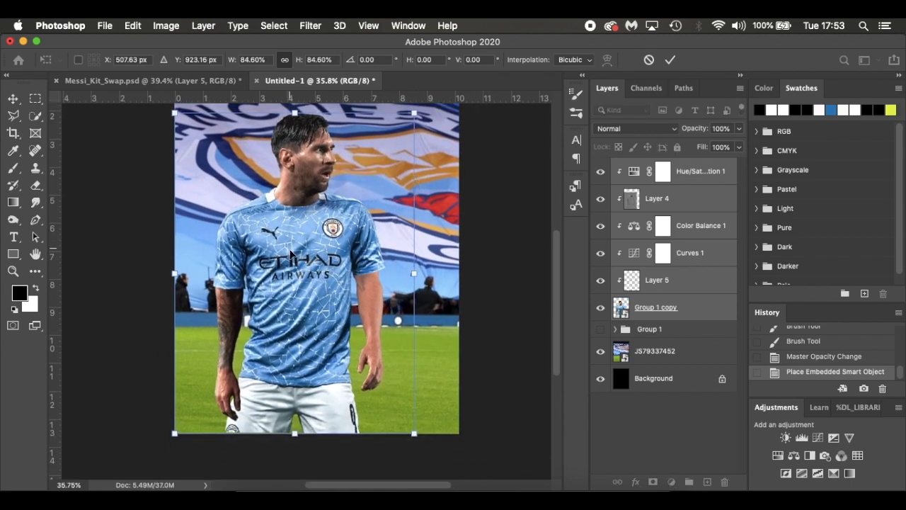
pyautogui.moveTo(296, 261); pyautogui.dragTo(318, 262)
pyautogui.press('Return')
pyautogui.press('b')
pyautogui.scroll(2, 317, 260)
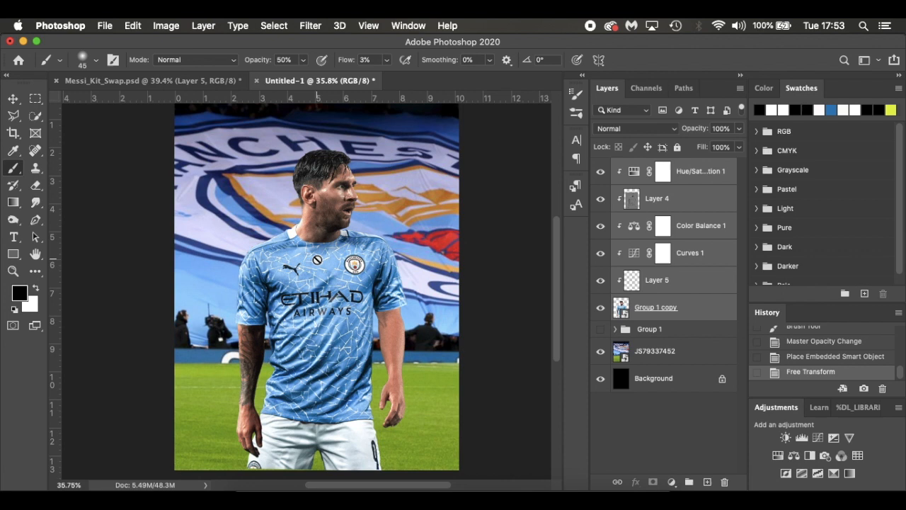
# Move the stadium layer directly beneath Group 1 copy and darken it with a clipped Curves adjustment, input 128 and output 104
pyautogui.click(699, 293)
pyautogui.moveTo(704, 354); pyautogui.dragTo(704, 327)
pyautogui.click(671, 481)
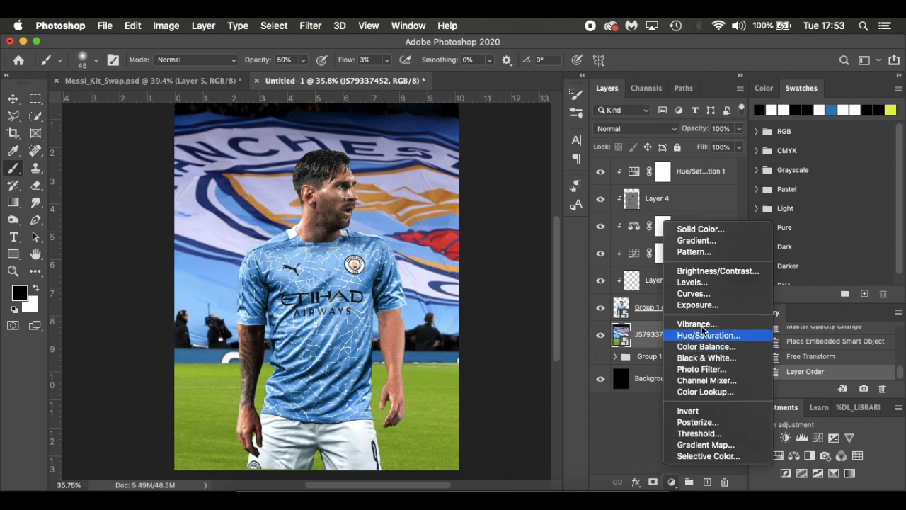
pyautogui.click(704, 294)
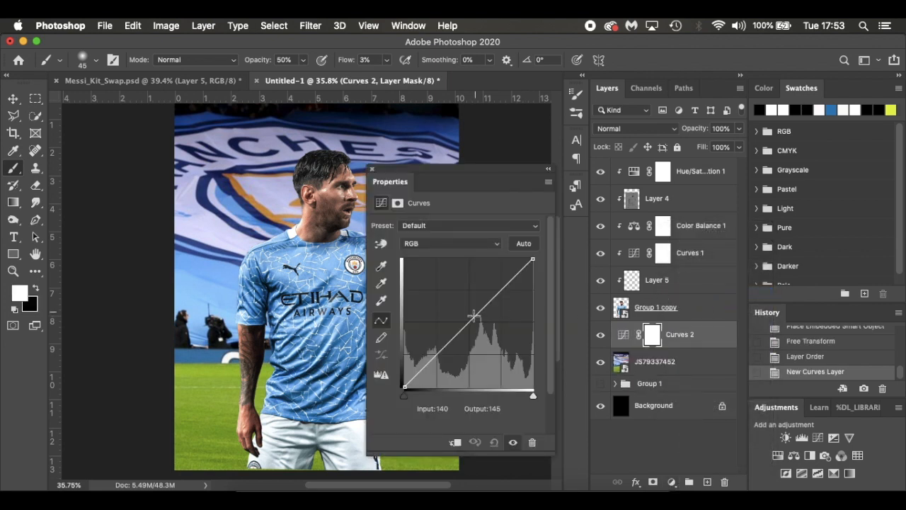
pyautogui.click(455, 442)
pyautogui.moveTo(469, 324); pyautogui.dragTo(469, 334)
pyautogui.click(510, 442)
pyautogui.click(510, 442)
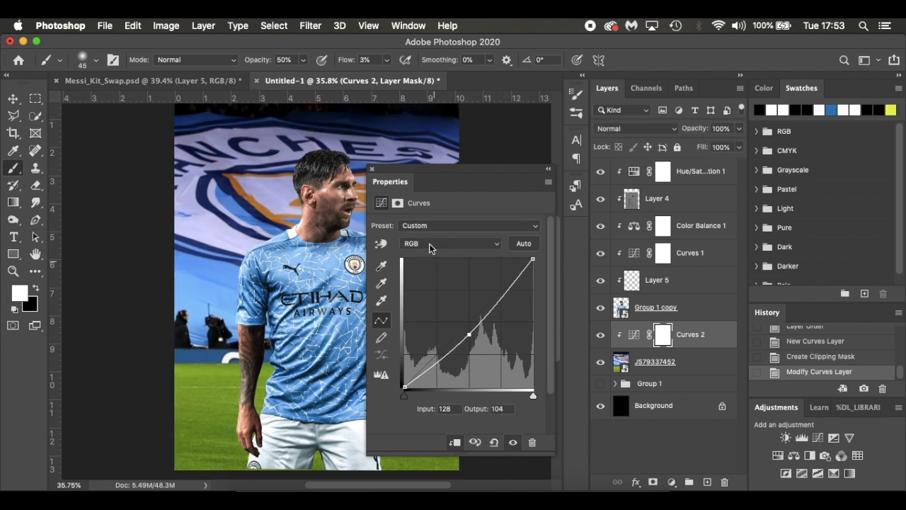
pyautogui.click(371, 170)
# Add a clipped Levels adjustment above Curves 2 with the shadow input at 9 and a slight midtone adjustment
pyautogui.click(671, 481)
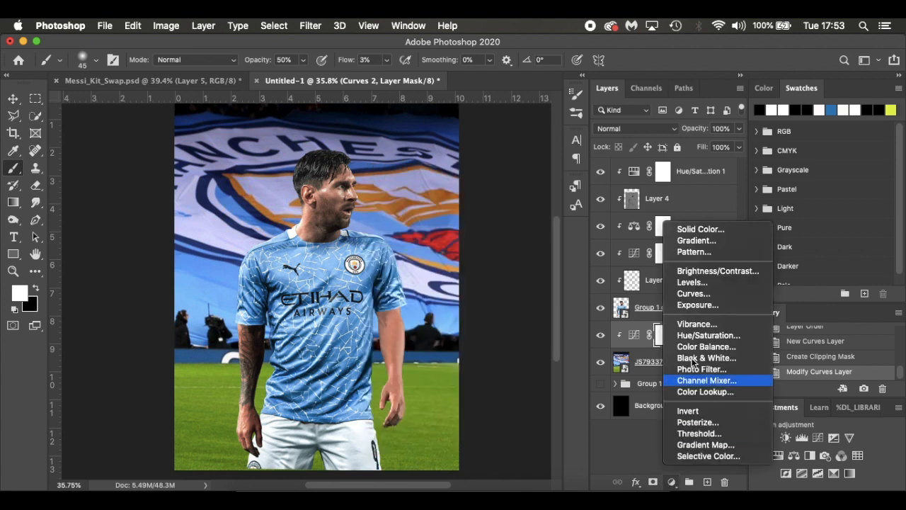
pyautogui.click(712, 283)
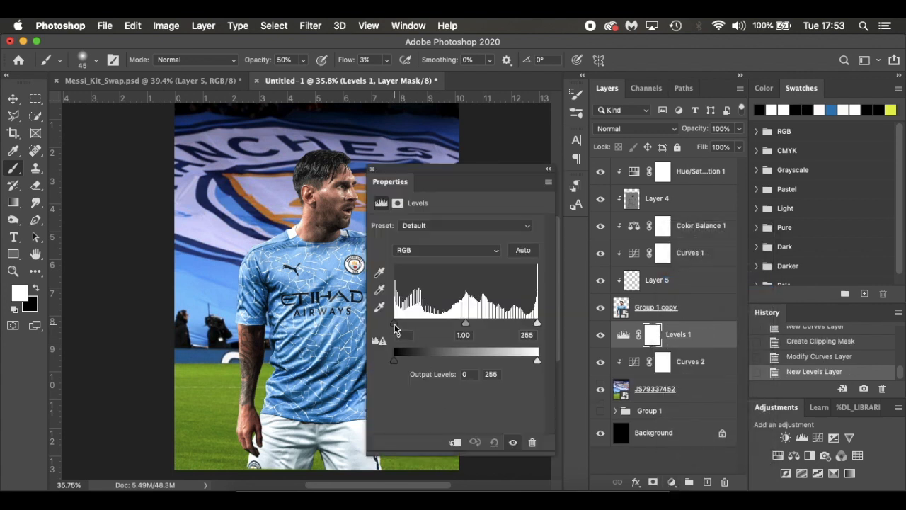
pyautogui.click(455, 441)
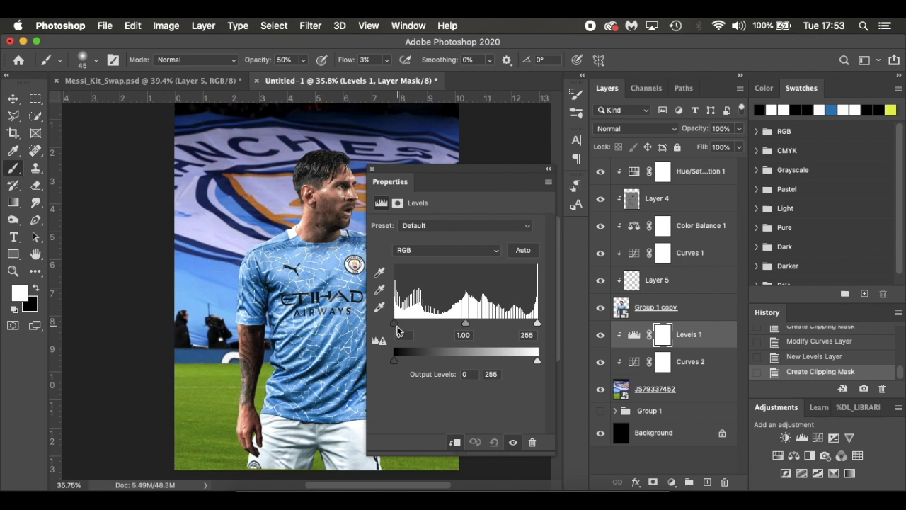
pyautogui.moveTo(395, 325)
pyautogui.mouseDown()
pyautogui.moveTo(437, 322)
pyautogui.moveTo(401, 326)
pyautogui.mouseUp()
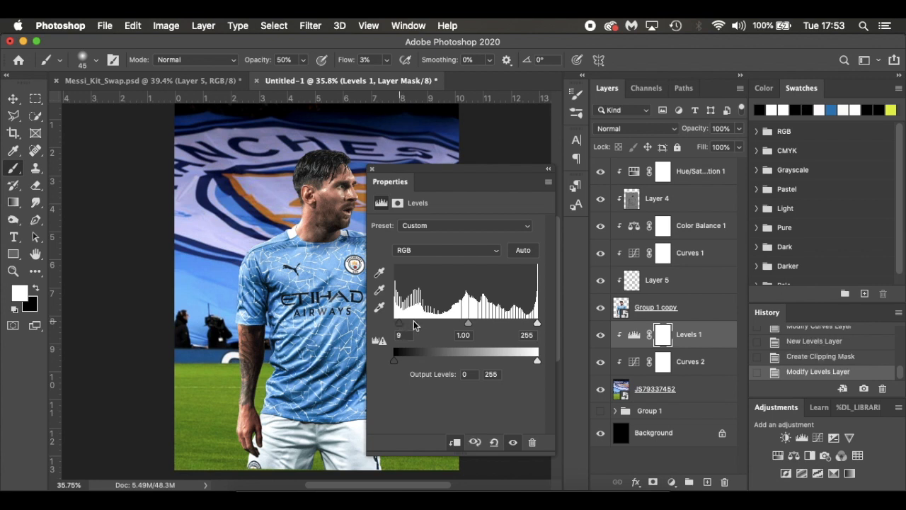
pyautogui.moveTo(470, 326); pyautogui.dragTo(471, 325)
pyautogui.click(372, 170)
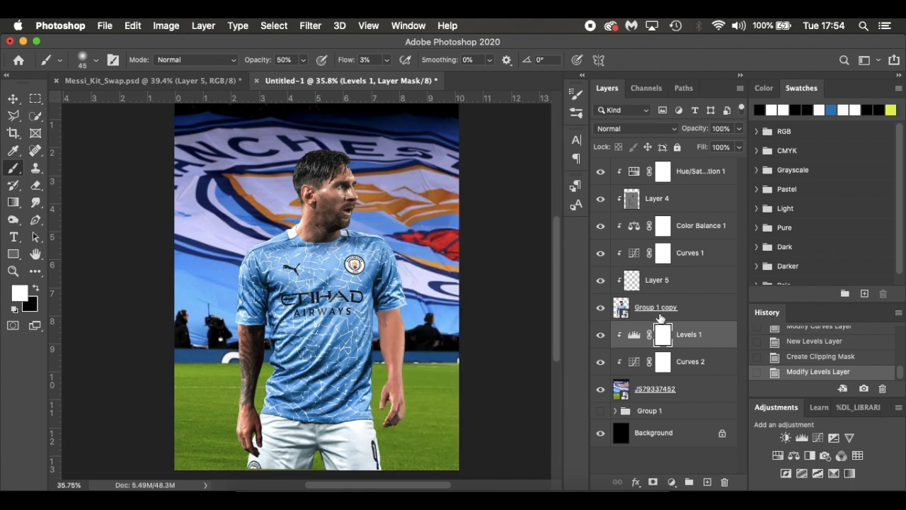
# Check the layer stack in Messi_Kit_Swap.psd for reference and add a clipped blank layer directly above the stadium layer JS79337452
pyautogui.click(194, 81)
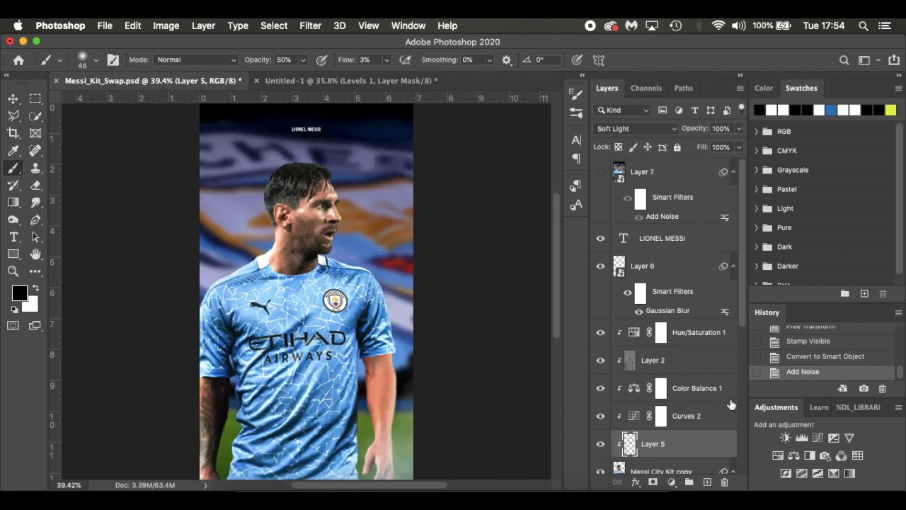
pyautogui.scroll(-5, 675, 342)
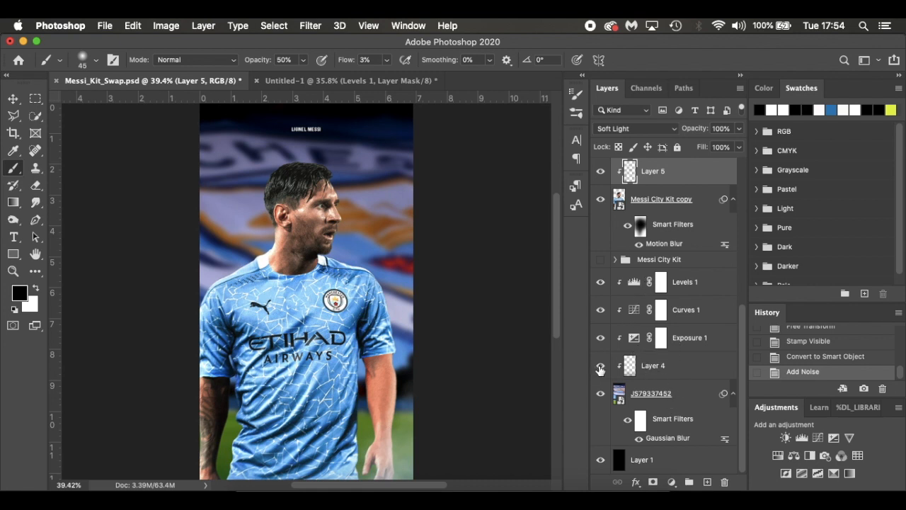
pyautogui.click(344, 80)
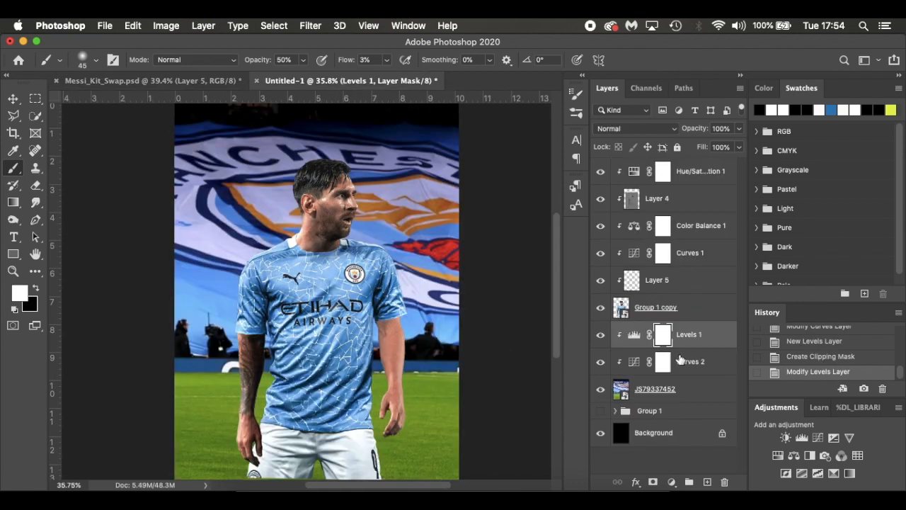
pyautogui.click(706, 392)
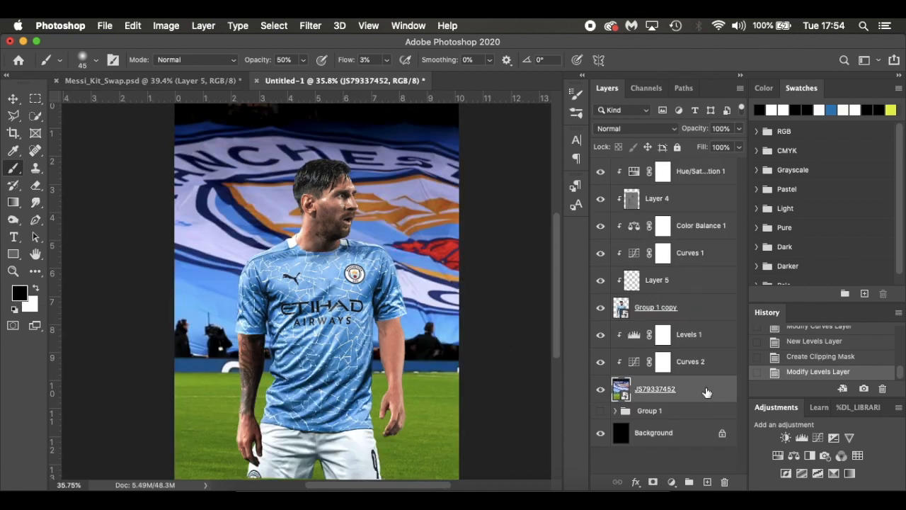
pyautogui.click(707, 481)
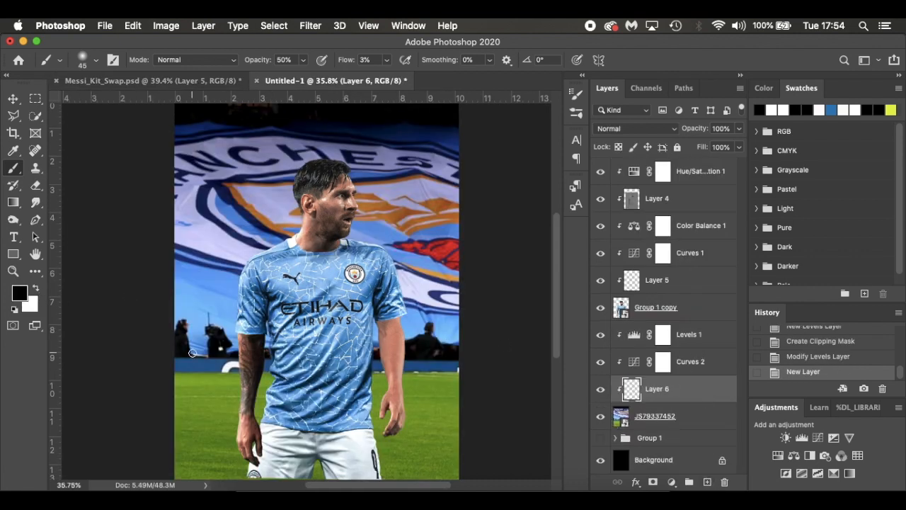
# Darken the lower edge of the pitch on Layer 6 with a 600 px black brush at 3% flow
pyautogui.scroll(-3, 192, 352)
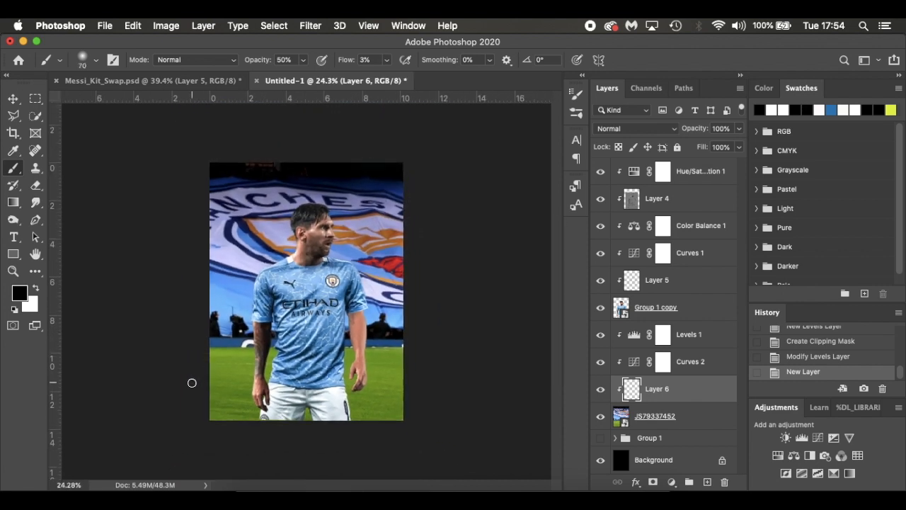
pyautogui.press(']')
pyautogui.press(']')
pyautogui.press(']')
pyautogui.press(']')
pyautogui.press(']')
pyautogui.press(']')
pyautogui.press(']')
pyautogui.press(']')
pyautogui.press(']')
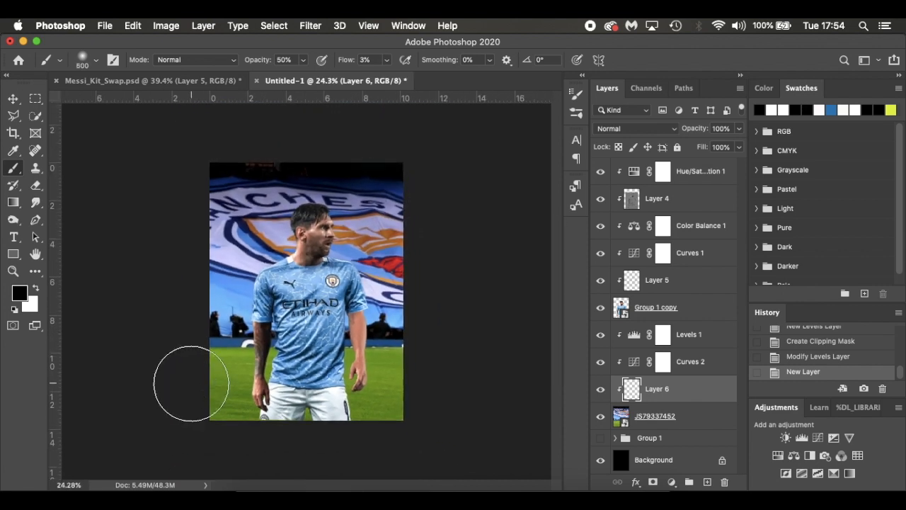
pyautogui.moveTo(154, 410)
pyautogui.mouseDown()
pyautogui.moveTo(314, 420)
pyautogui.moveTo(458, 404)
pyautogui.mouseUp()
# Raise the brush flow to 26% and paint stronger black shading along the lower corners of the pitch
pyautogui.moveTo(347, 63); pyautogui.dragTo(360, 67)
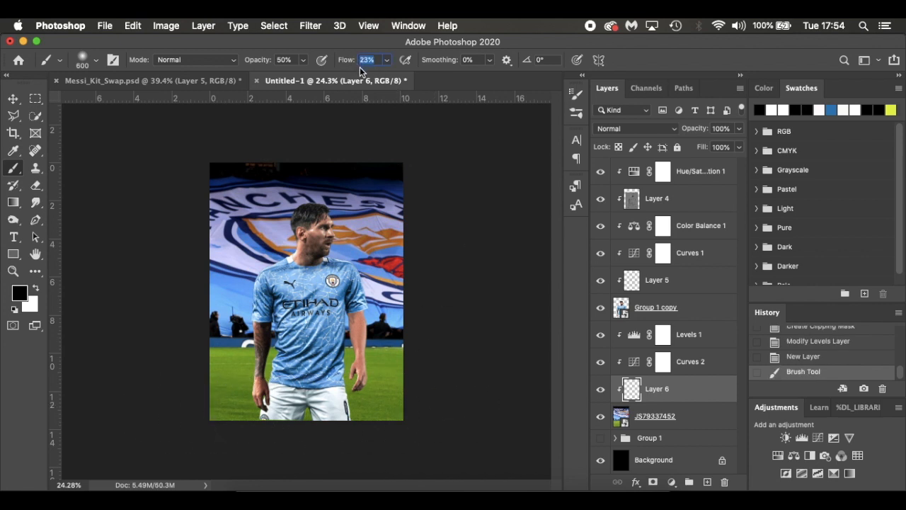
pyautogui.moveTo(163, 415)
pyautogui.mouseDown()
pyautogui.moveTo(480, 410)
pyautogui.moveTo(127, 409)
pyautogui.mouseUp()
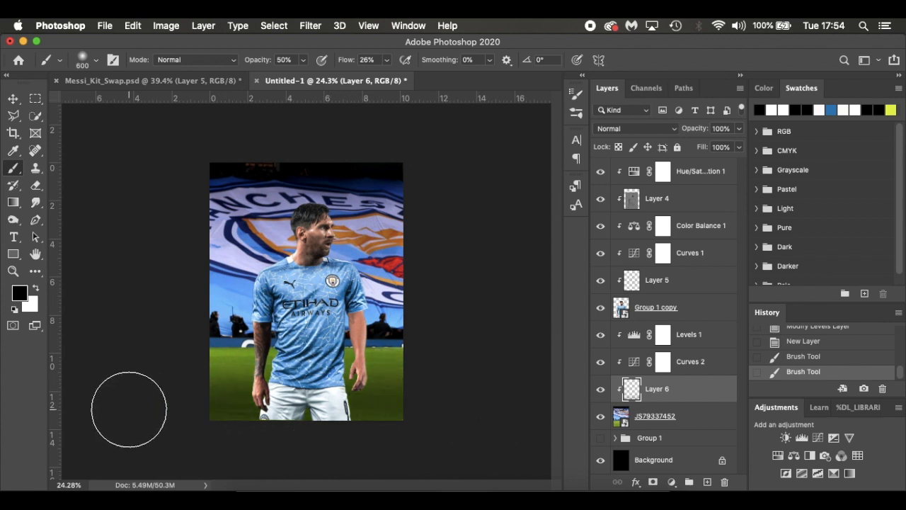
pyautogui.press('super+z')
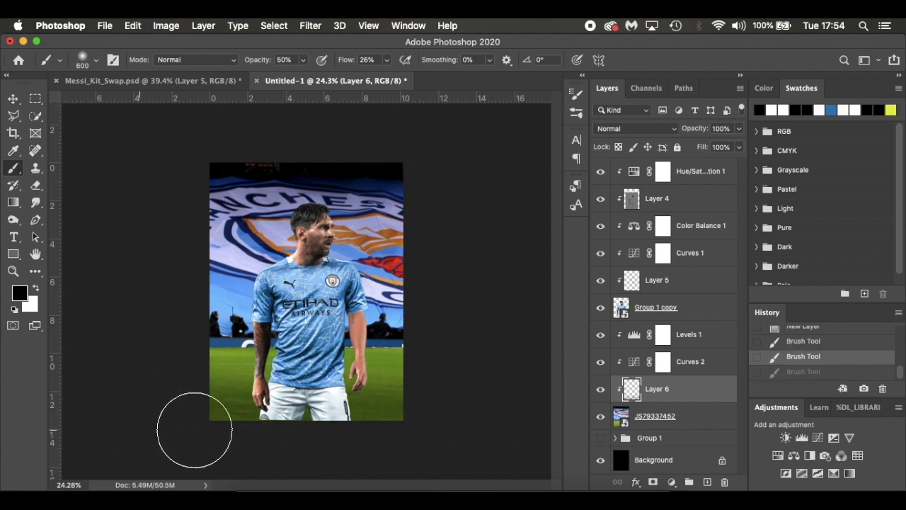
pyautogui.press('super+shift+z')
# Blend the pitch shading with a 1000 px black brush at 4% flow and compare the image with Layer 6 off and on
pyautogui.press(']')
pyautogui.press(']')
pyautogui.press(']')
pyautogui.press(']')
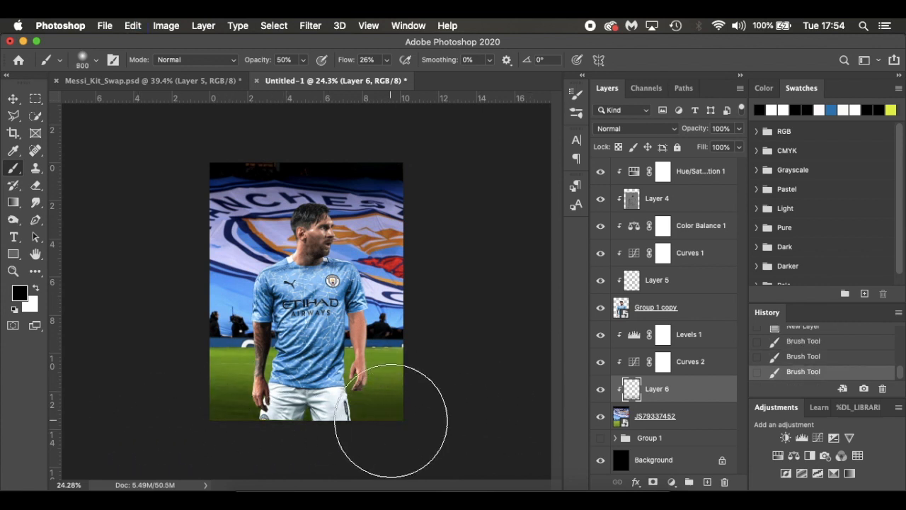
pyautogui.moveTo(347, 61)
pyautogui.mouseDown()
pyautogui.moveTo(322, 60)
pyautogui.moveTo(350, 62)
pyautogui.mouseUp()
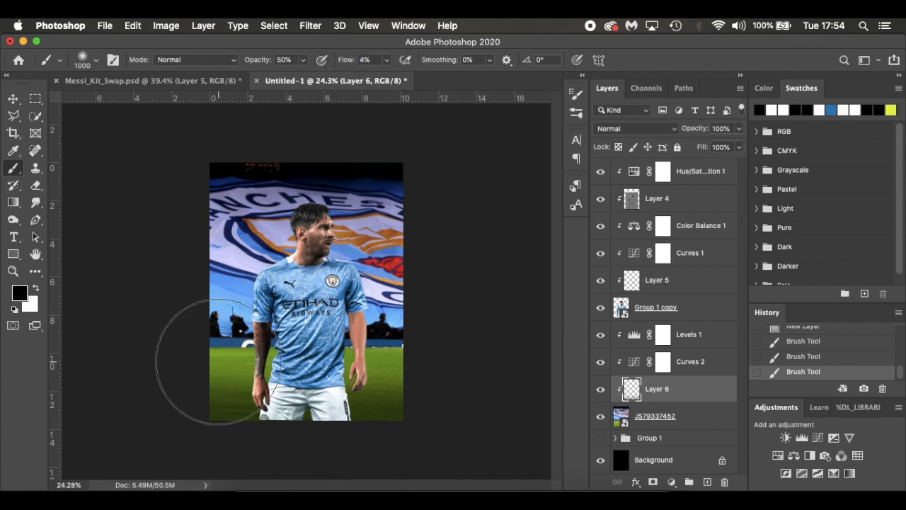
pyautogui.moveTo(319, 411); pyautogui.dragTo(493, 415)
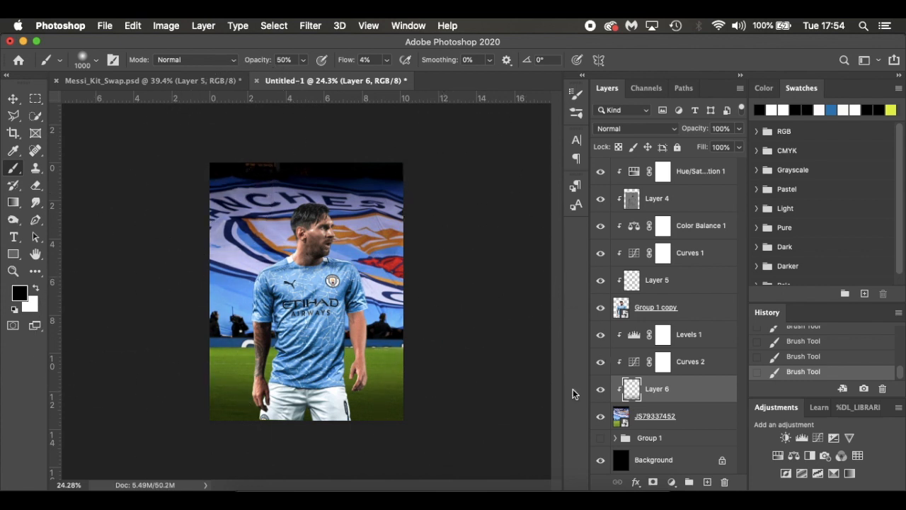
pyautogui.click(601, 390)
pyautogui.click(600, 390)
pyautogui.press('super+plus')
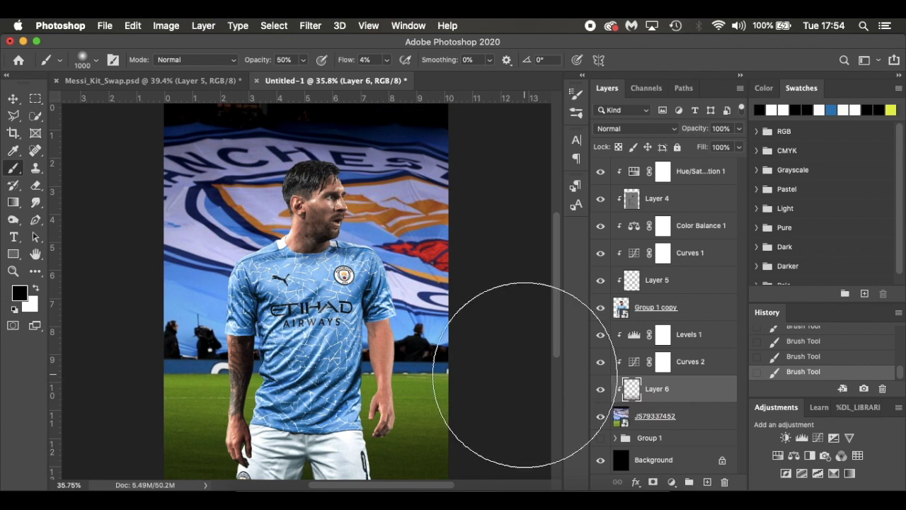
pyautogui.press('v')
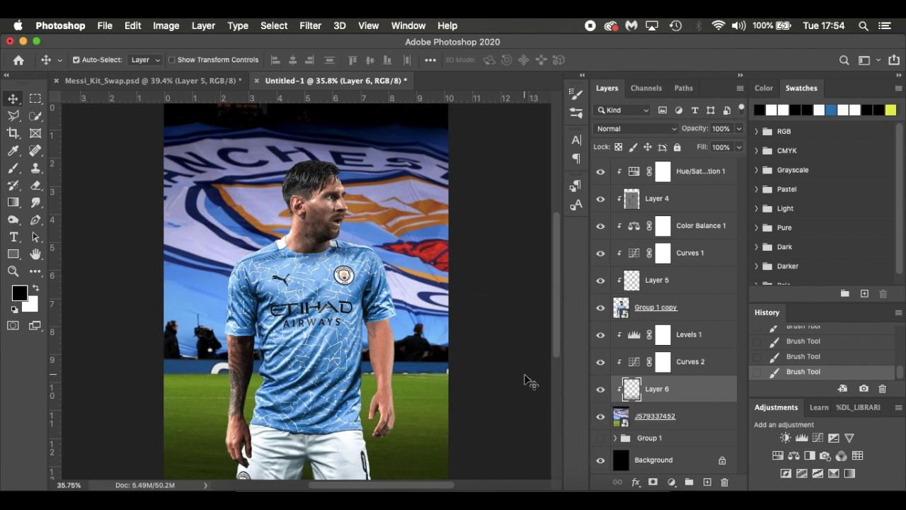
# Check the background layers in Messi_Kit_Swap.psd, and convert the stadium layer JS79337452 in Untitled-1 to a smart object
pyautogui.click(198, 80)
pyautogui.scroll(-10, 694, 388)
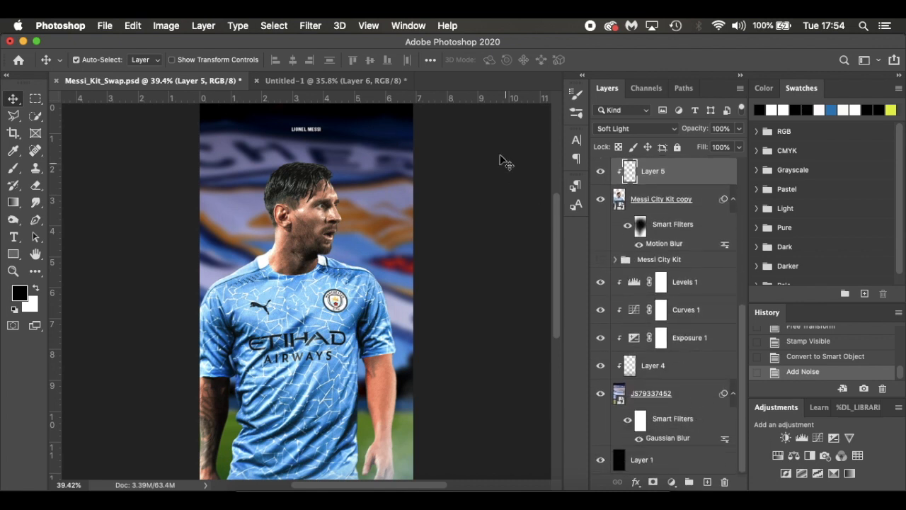
pyautogui.click(369, 78)
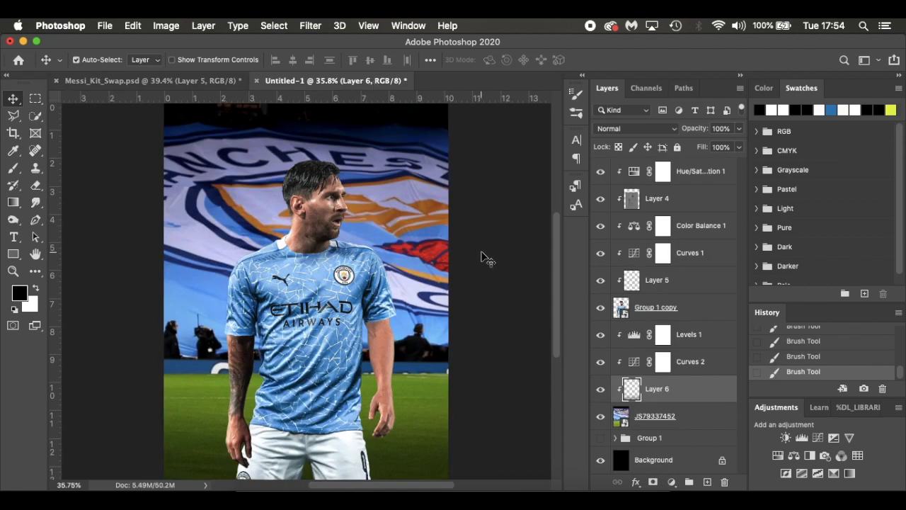
pyautogui.click(708, 419)
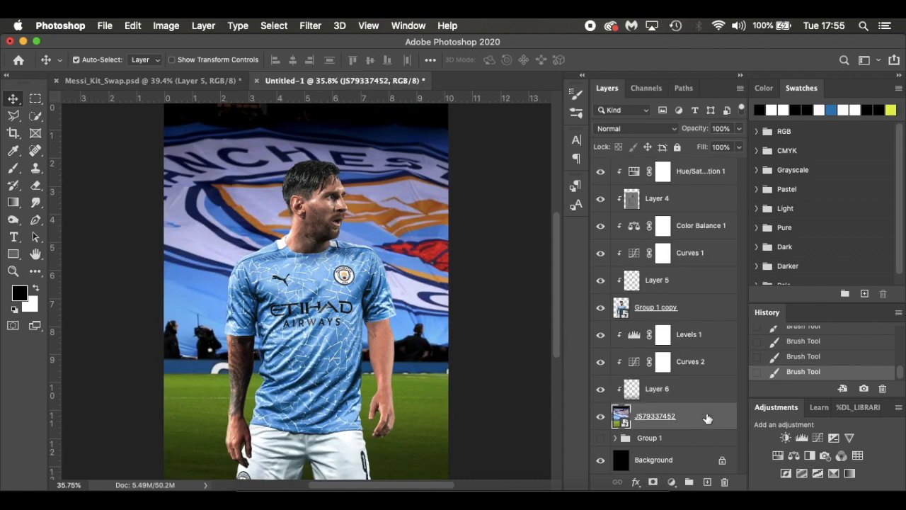
pyautogui.rightClick(707, 416)
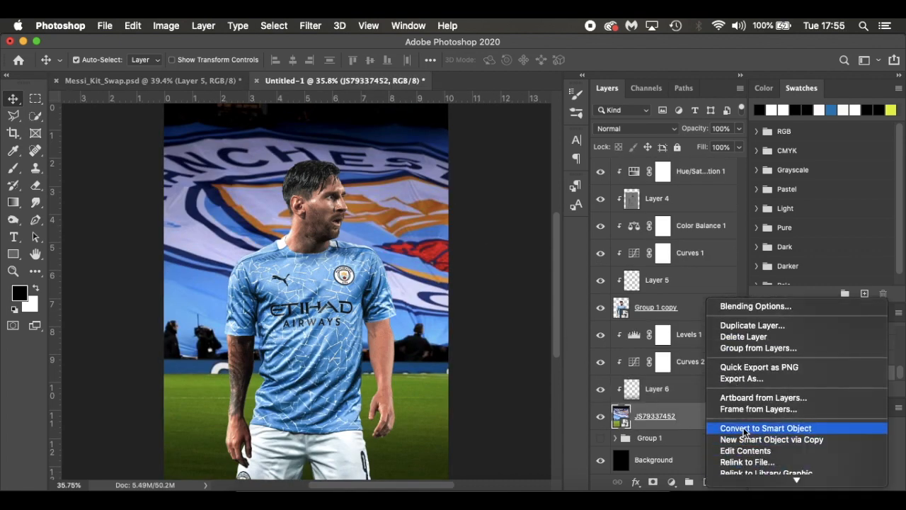
pyautogui.click(743, 429)
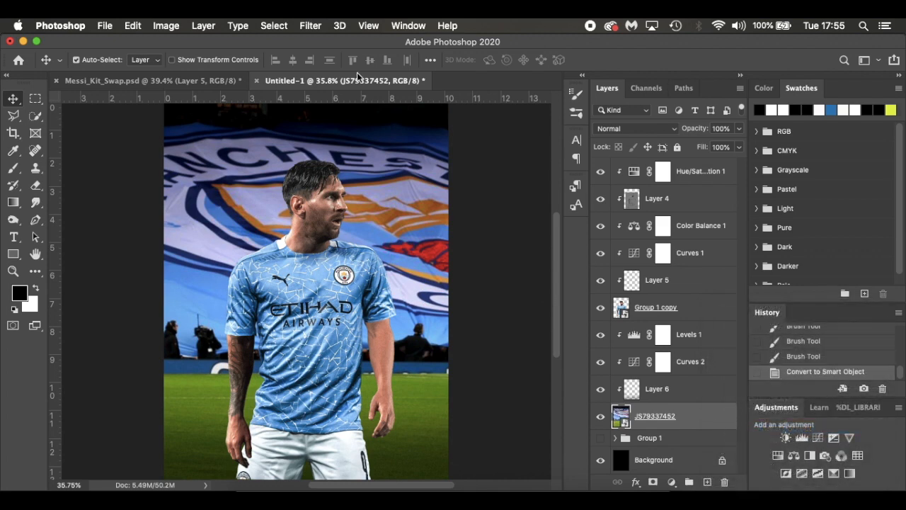
# Apply a Gaussian Blur with a 10-pixel radius to the stadium layer
pyautogui.click(309, 26)
pyautogui.moveTo(340, 184)
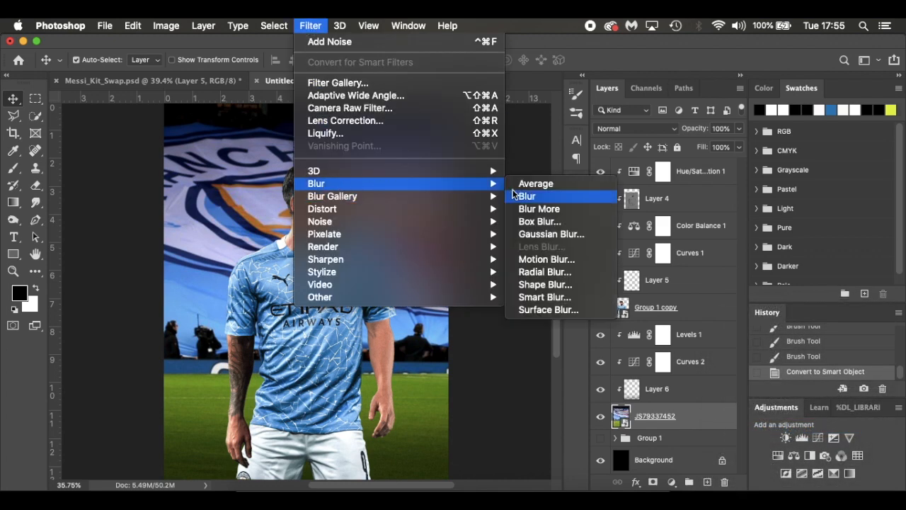
pyautogui.click(546, 235)
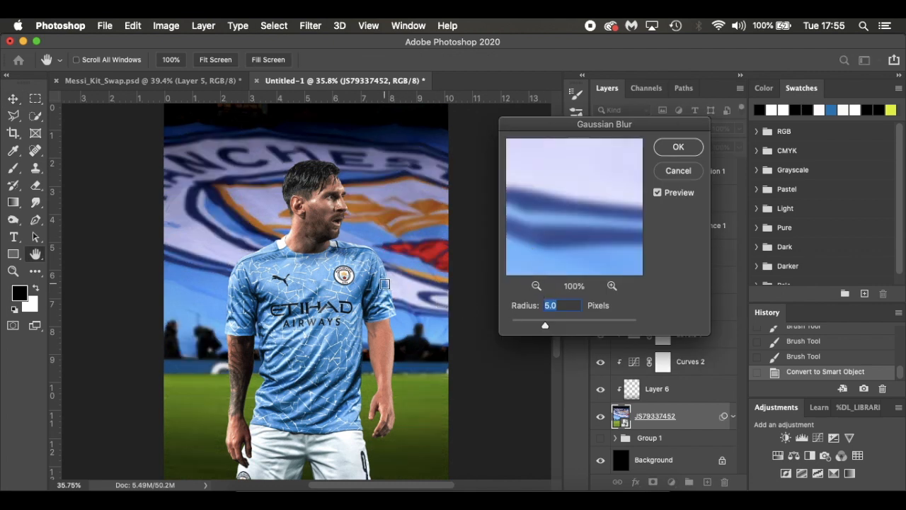
pyautogui.write('10')
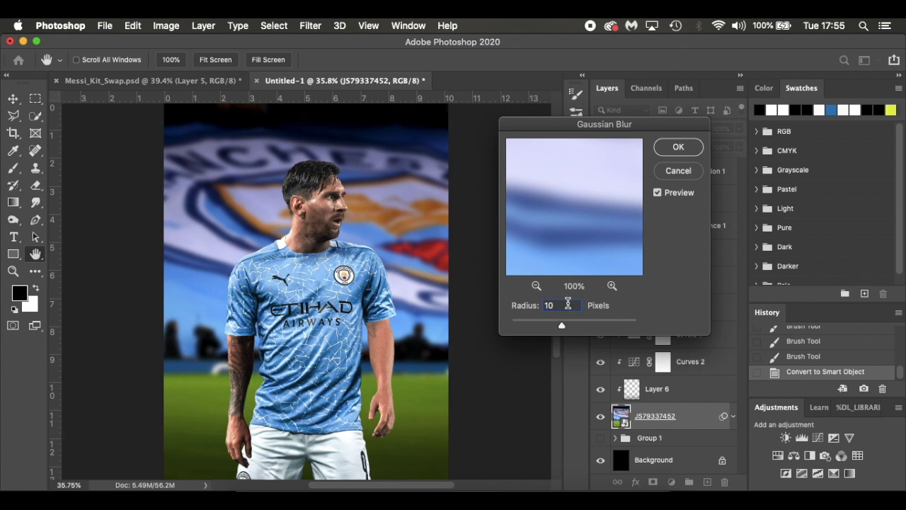
pyautogui.click(678, 148)
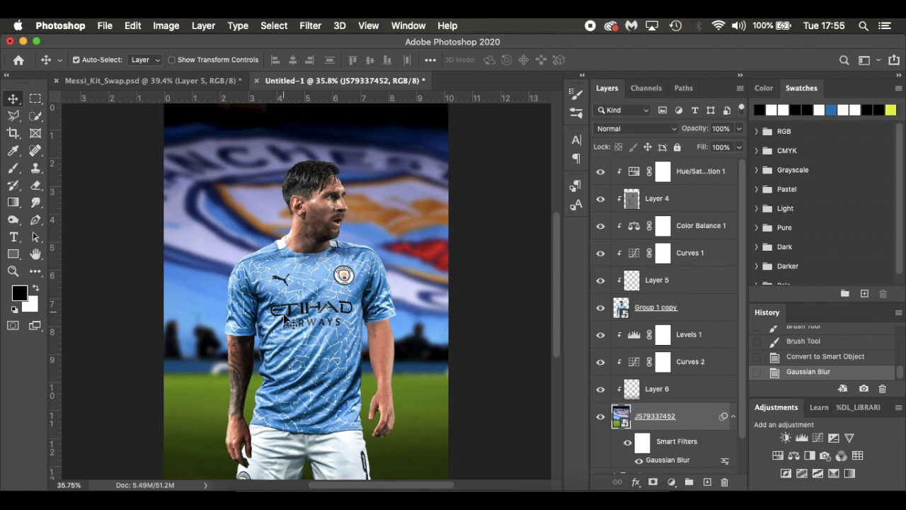
# Convert the player layer Group 1 copy to a smart object
pyautogui.click(710, 305)
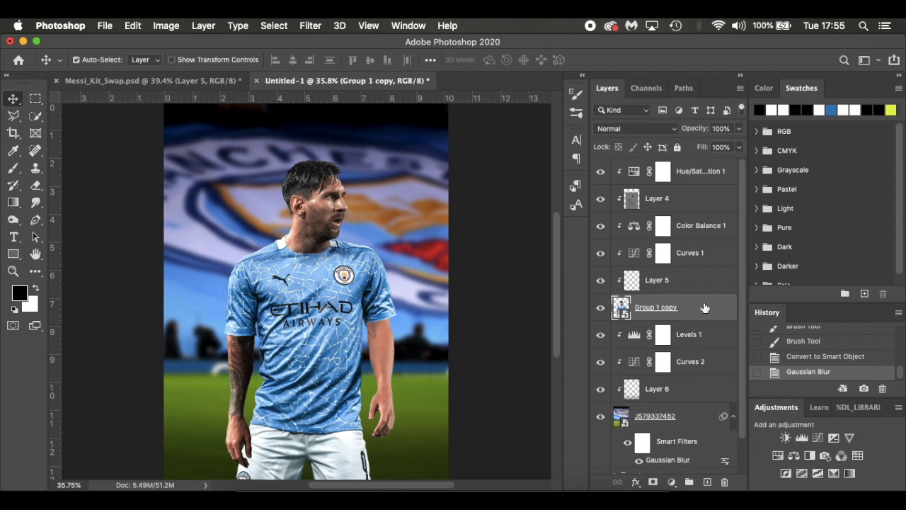
pyautogui.rightClick(704, 306)
pyautogui.click(695, 309)
pyautogui.rightClick(705, 310)
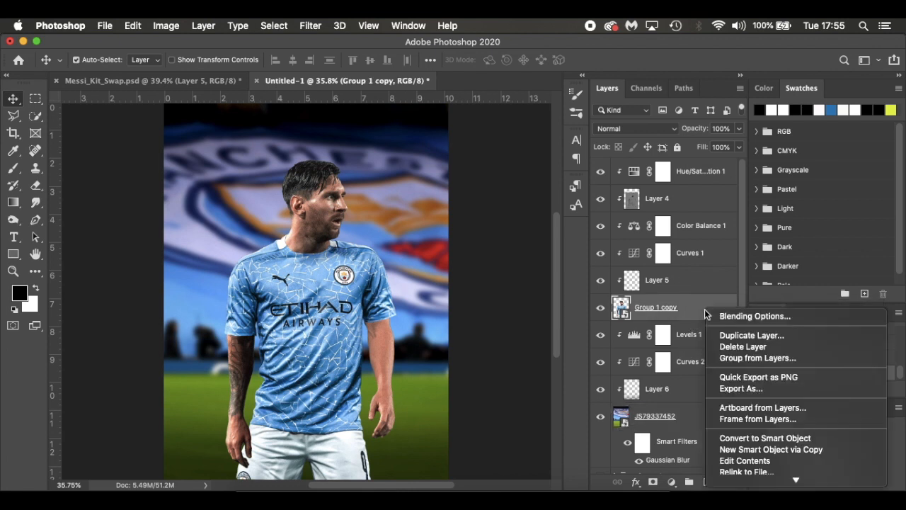
pyautogui.click(749, 438)
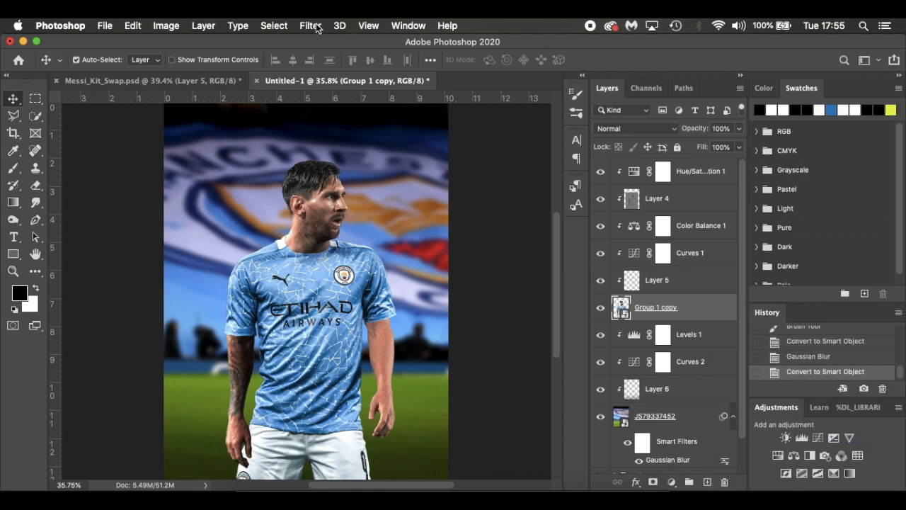
# Apply a Motion Blur to Group 1 copy with a 43° angle and a distance of 6 pixels
pyautogui.click(312, 25)
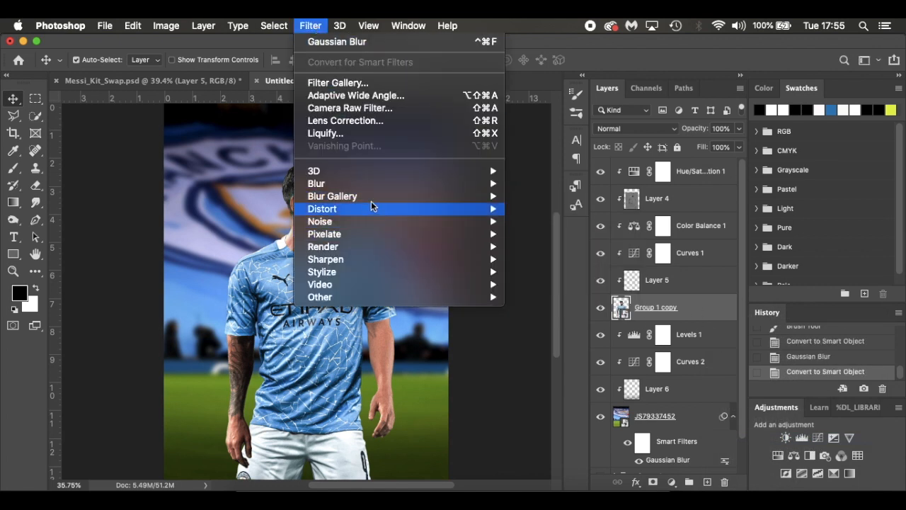
pyautogui.moveTo(381, 184)
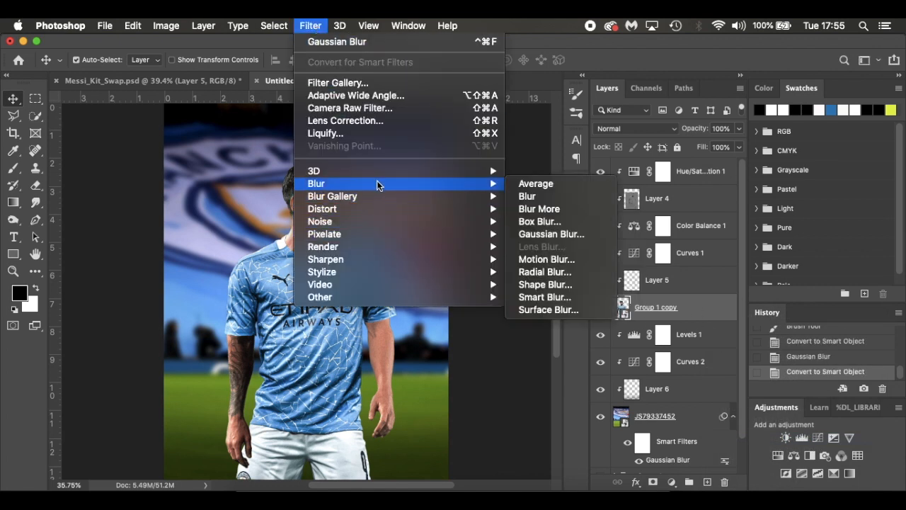
pyautogui.click(574, 259)
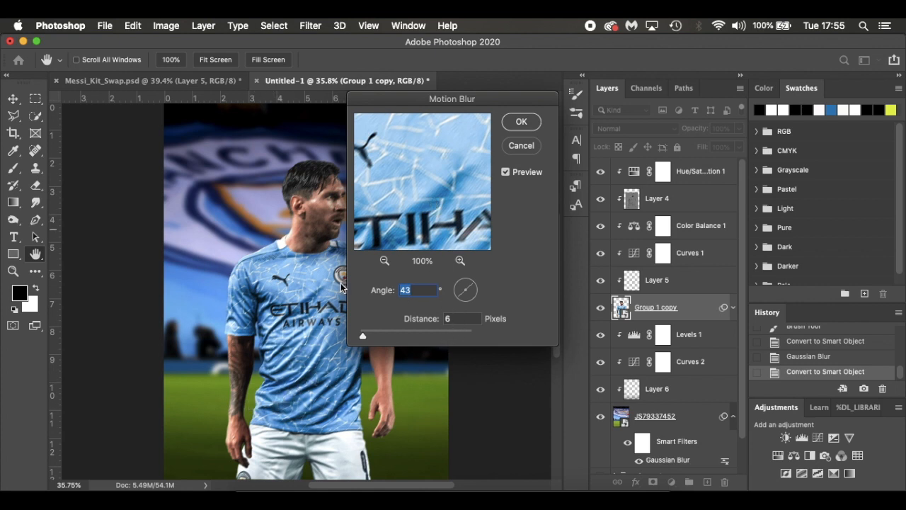
pyautogui.click(516, 123)
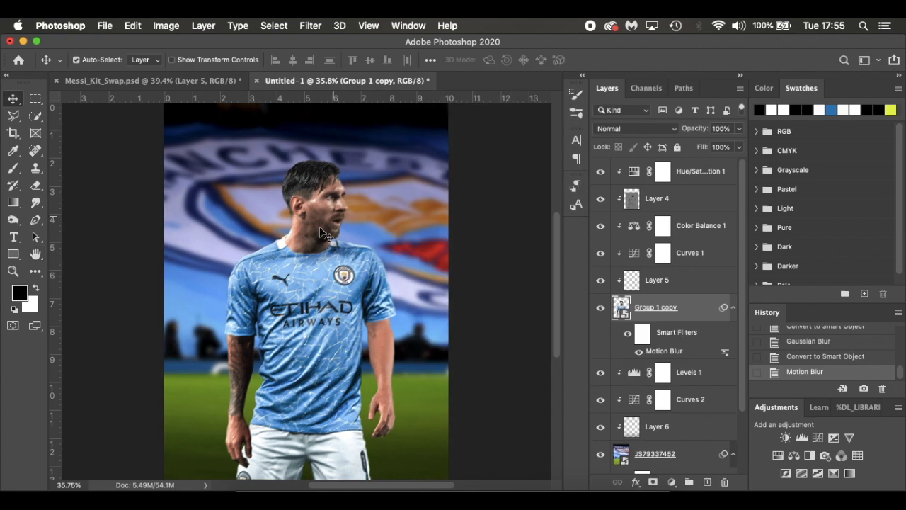
# Paint black on the Motion Blur filter mask over the face and chest at 4% flow, reducing the brush from 1000 to 600 px
pyautogui.click(642, 332)
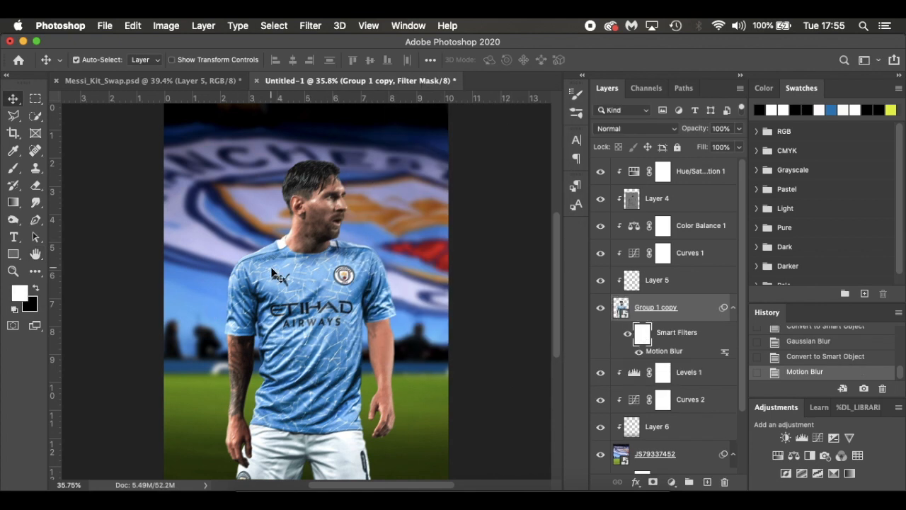
pyautogui.press('b')
pyautogui.press('x')
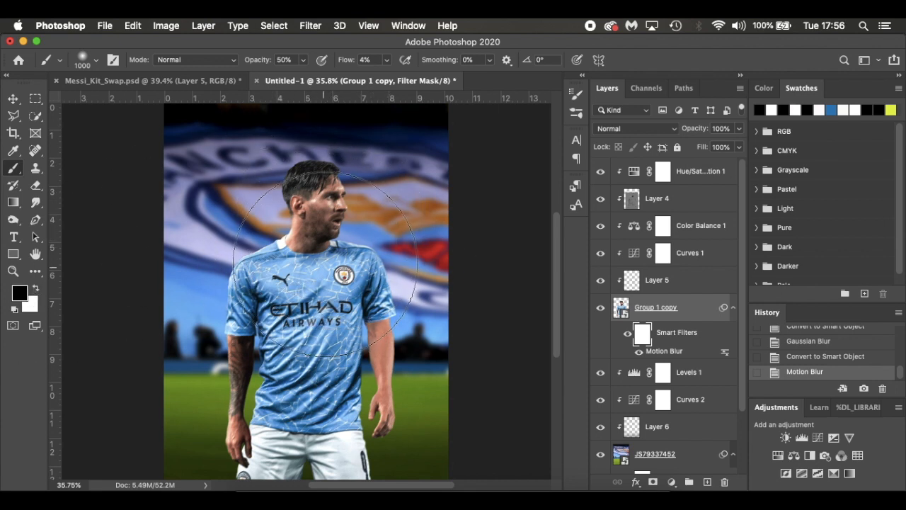
pyautogui.moveTo(326, 265); pyautogui.dragTo(348, 206)
pyautogui.press('[')
pyautogui.press('[')
pyautogui.press('[')
pyautogui.press('[')
pyautogui.moveTo(326, 270); pyautogui.dragTo(327, 215)
# Raise the brush flow to 42% and mask the motion blur off the player's torso
pyautogui.moveTo(347, 65); pyautogui.dragTo(370, 64)
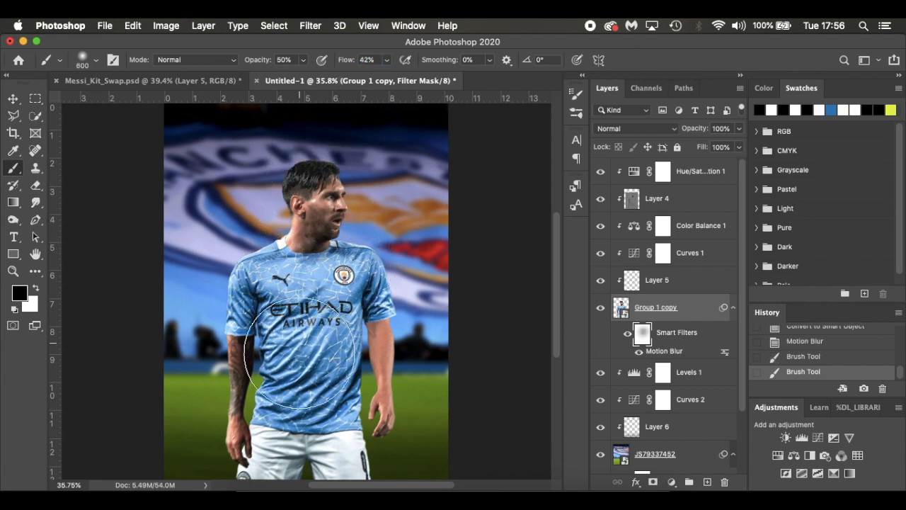
pyautogui.moveTo(326, 311)
pyautogui.mouseDown()
pyautogui.moveTo(374, 252)
pyautogui.moveTo(287, 330)
pyautogui.moveTo(288, 265)
pyautogui.moveTo(273, 295)
pyautogui.moveTo(278, 287)
pyautogui.moveTo(321, 299)
pyautogui.moveTo(319, 180)
pyautogui.moveTo(312, 386)
pyautogui.mouseUp()
pyautogui.scroll(2, 312, 386)
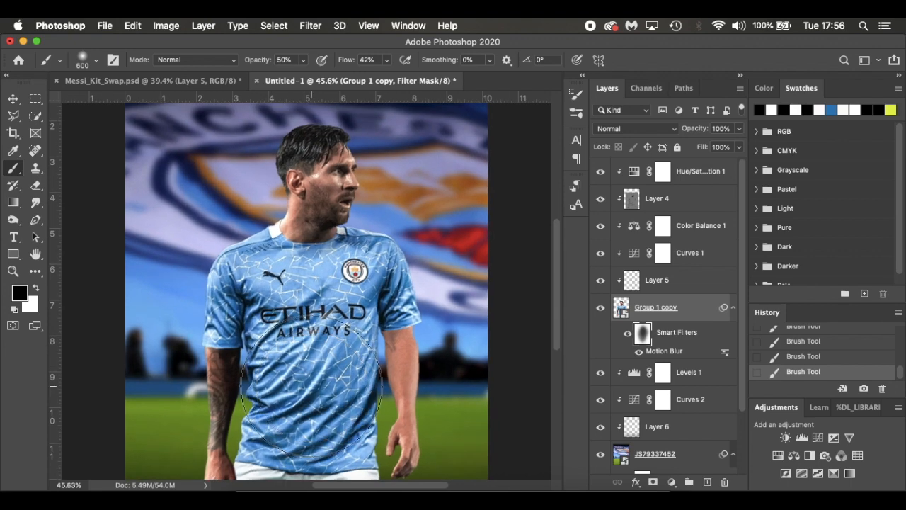
pyautogui.scroll(3, 400, 383)
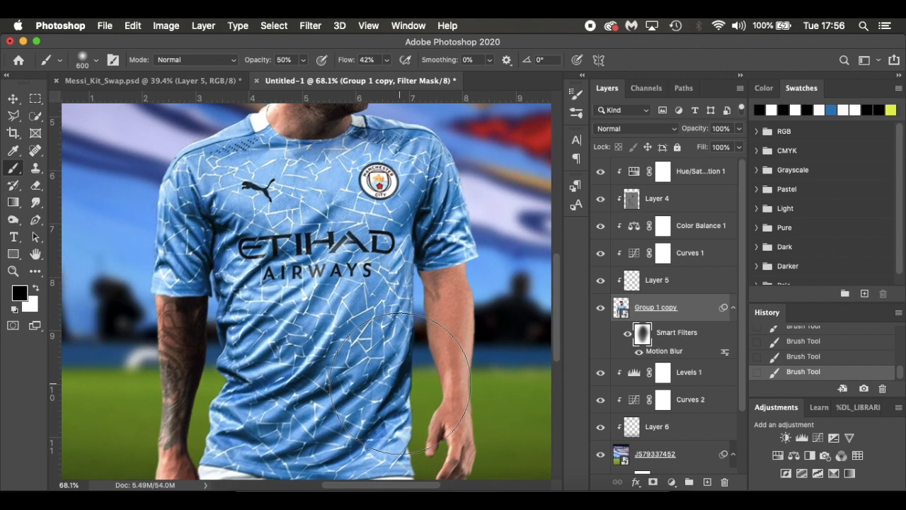
pyautogui.press('super+0')
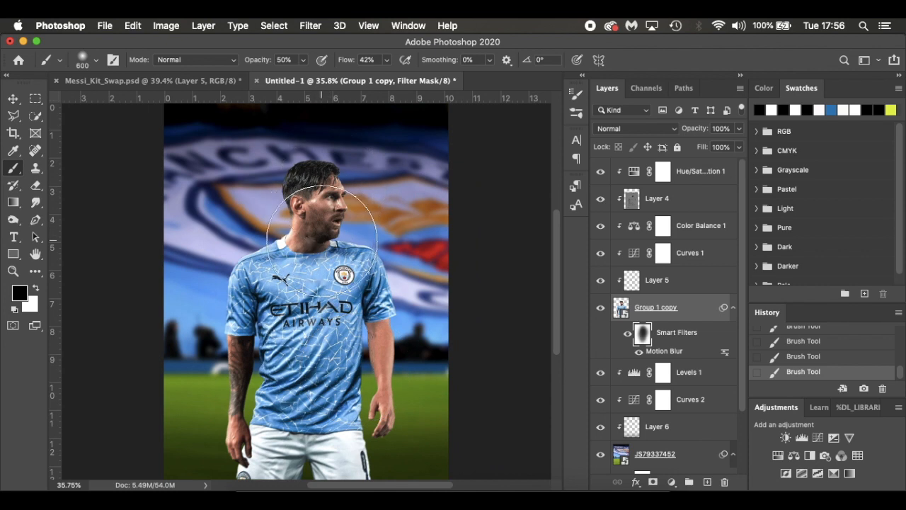
pyautogui.press('x')
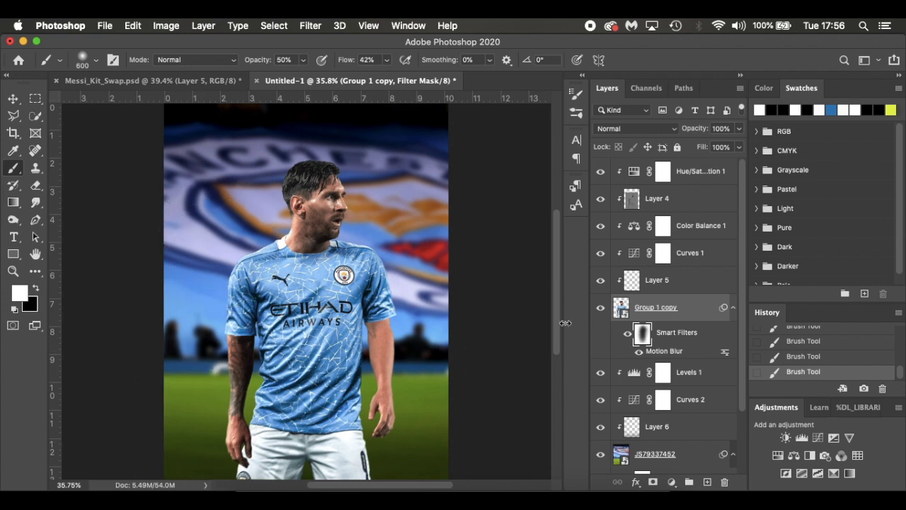
pyautogui.press('super+equal')
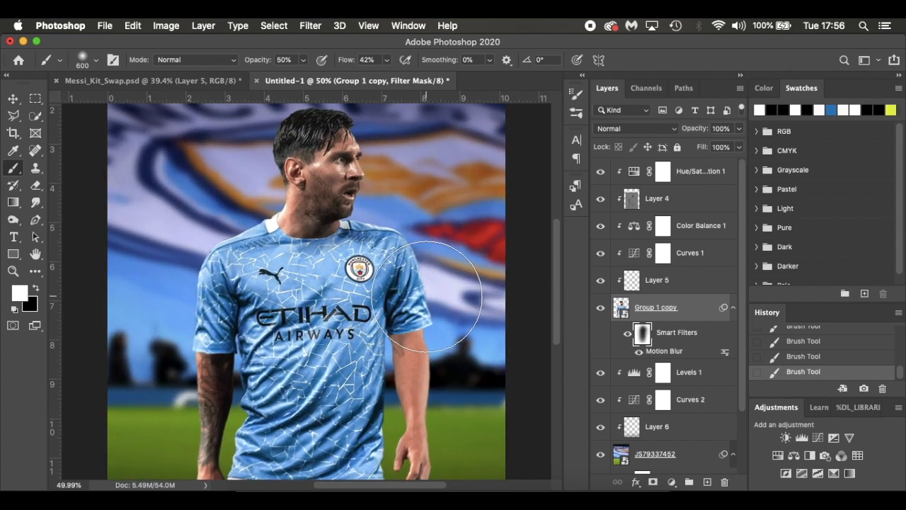
pyautogui.press('super+minus')
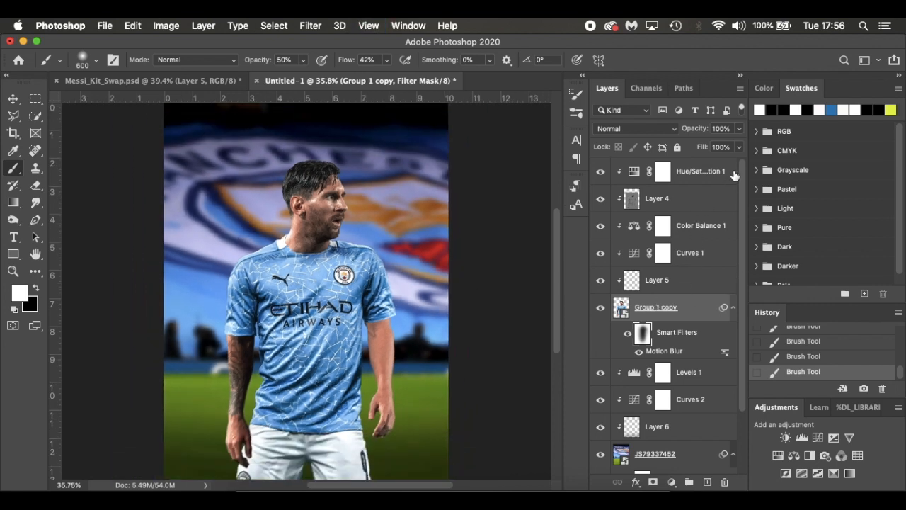
# Add a new layer above the Hue/Saturation adjustment and make white the foreground colour
pyautogui.click(735, 175)
pyautogui.click(704, 483)
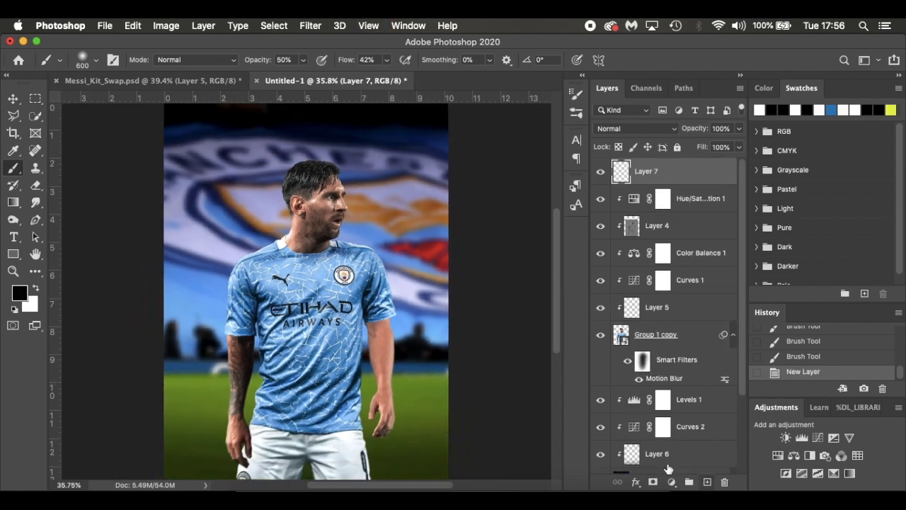
pyautogui.press('x')
pyautogui.press('x')
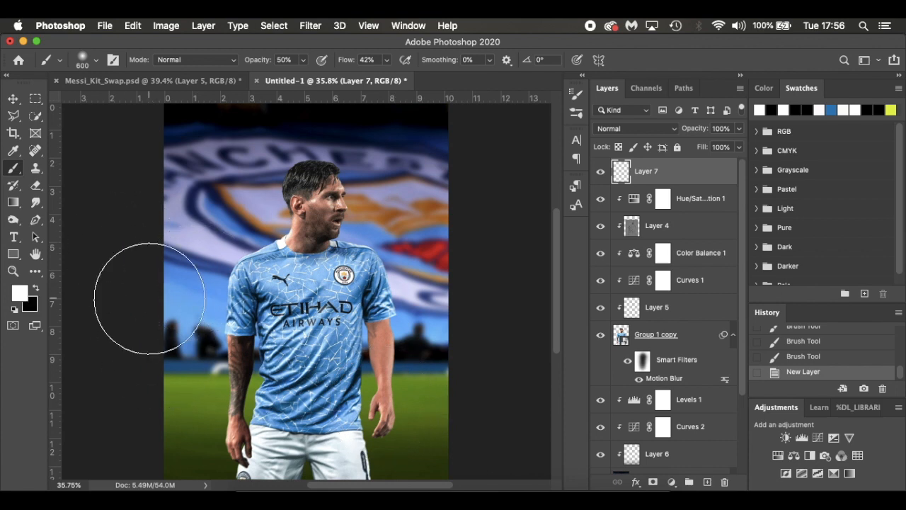
# Choose the Phlearn Fog Brush at 849 px and lower the brush flow to 15%
pyautogui.rightClick(245, 312)
pyautogui.scroll(-10, 330, 410)
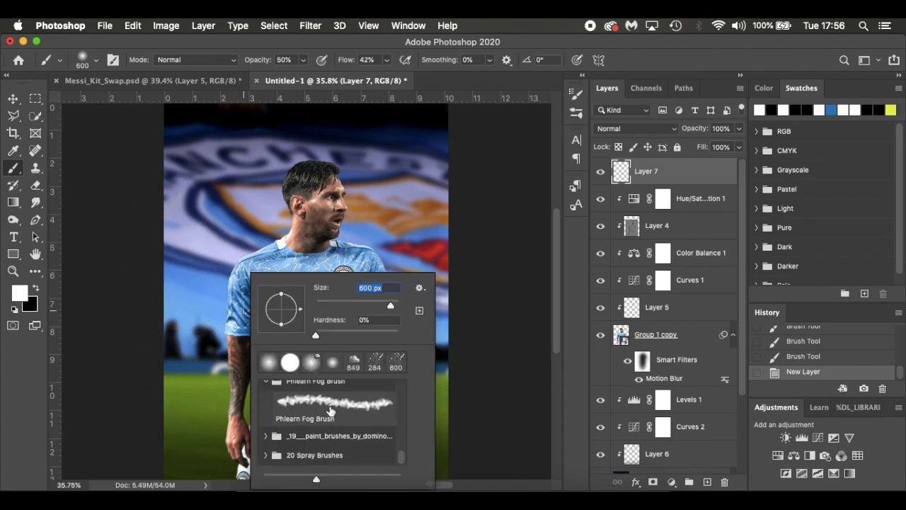
pyautogui.click(352, 418)
pyautogui.click(497, 312)
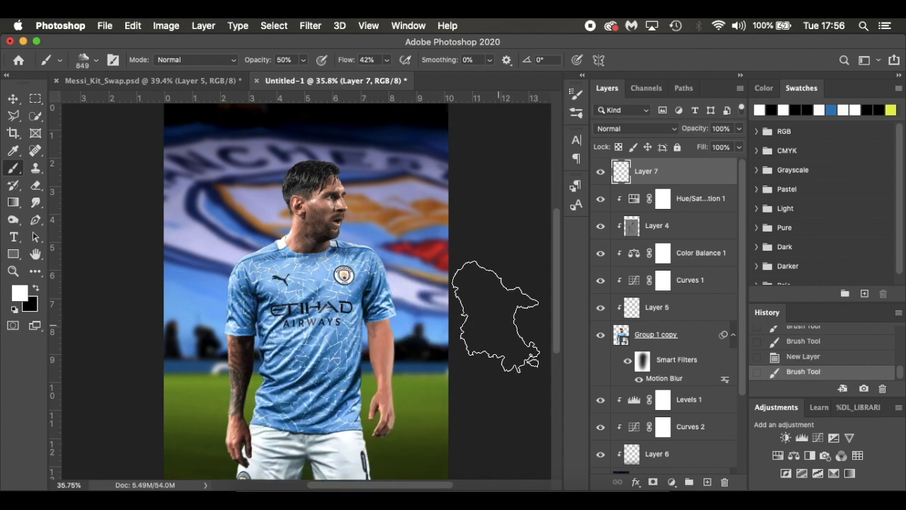
pyautogui.scroll(-3, 498, 401)
pyautogui.moveTo(351, 61); pyautogui.dragTo(321, 62)
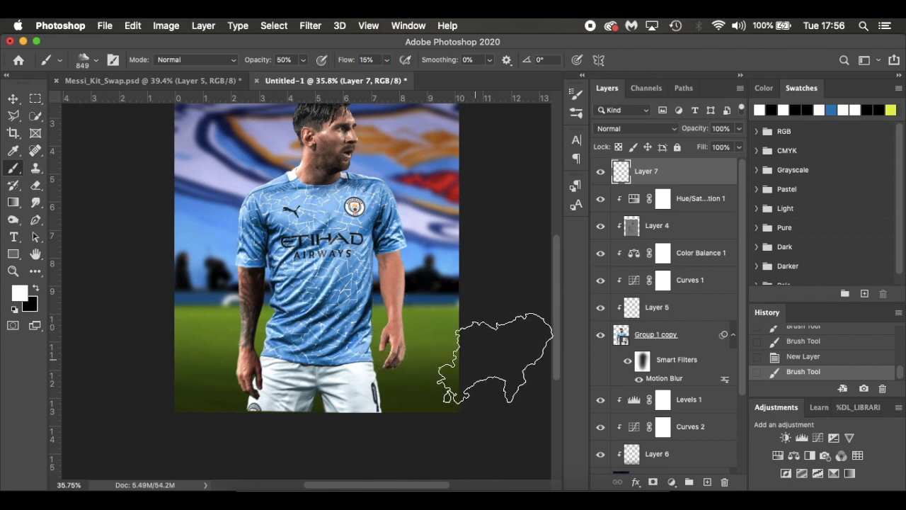
# Paint white fog on Layer 7 over the grass and the player's shorts along the lower part of the image
pyautogui.click(481, 366)
pyautogui.moveTo(243, 368); pyautogui.dragTo(553, 315)
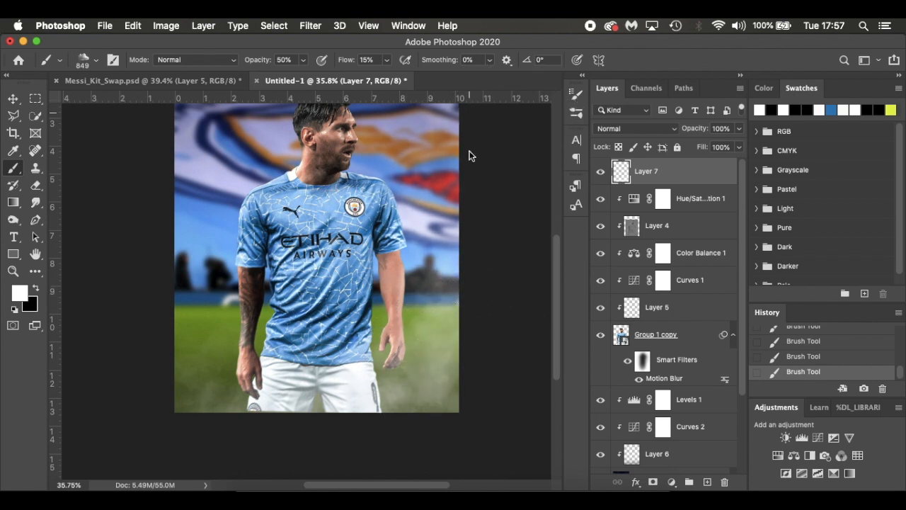
pyautogui.scroll(3, 496, 257)
pyautogui.scroll(-2, 496, 257)
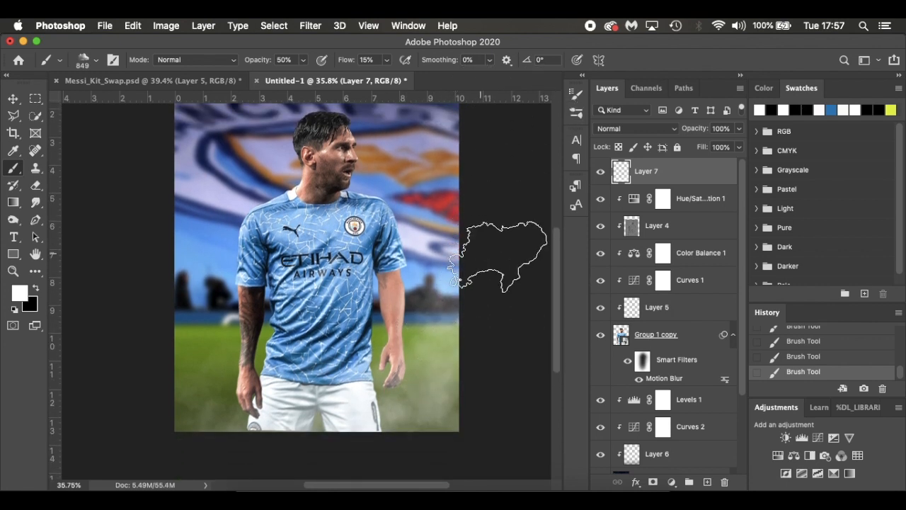
# Add another new layer between the Hue/Saturation adjustment and Layer 7
pyautogui.click(732, 208)
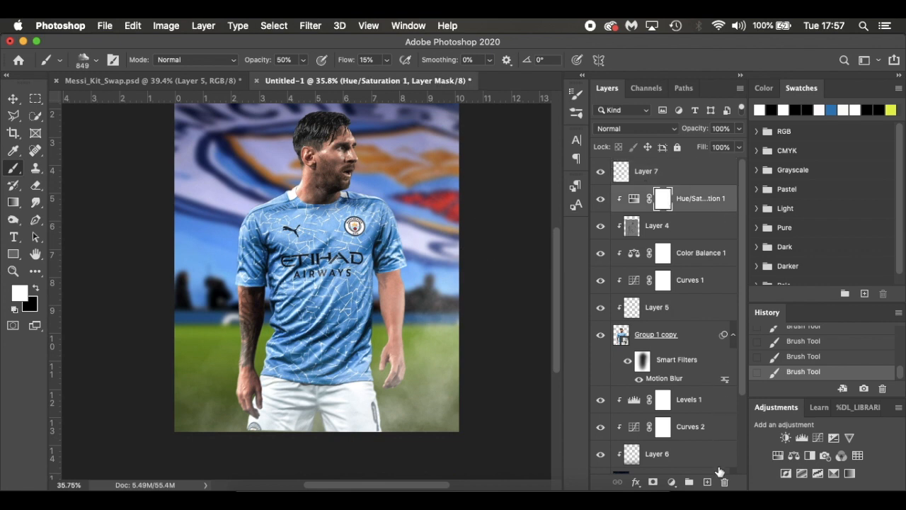
pyautogui.click(711, 472)
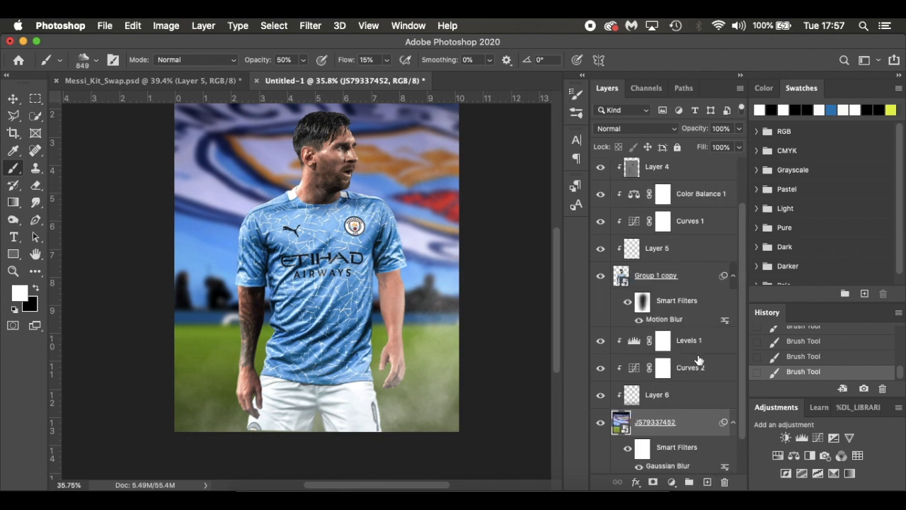
pyautogui.scroll(2, 699, 328)
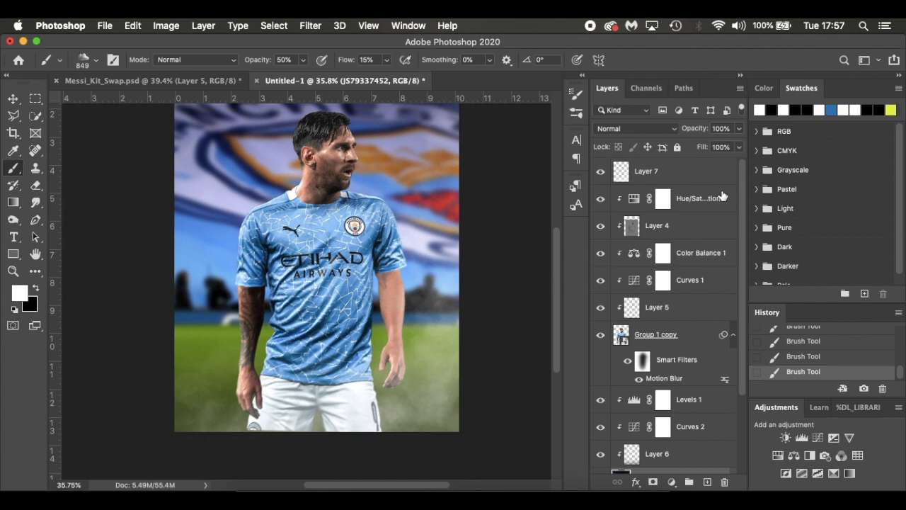
pyautogui.click(722, 196)
pyautogui.click(709, 482)
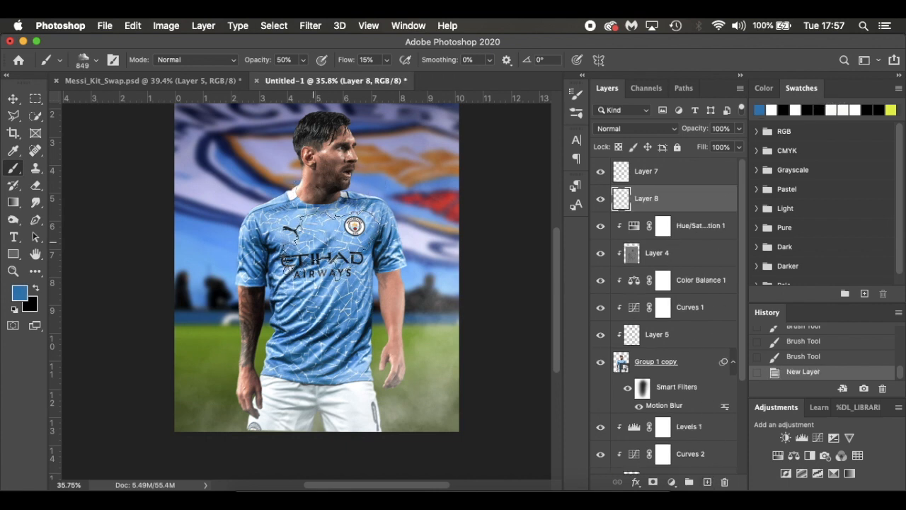
# Sample the shirt's light blue, 76afeb, as the foreground colour and return to the Brush tool
pyautogui.press('i')
pyautogui.click(288, 240)
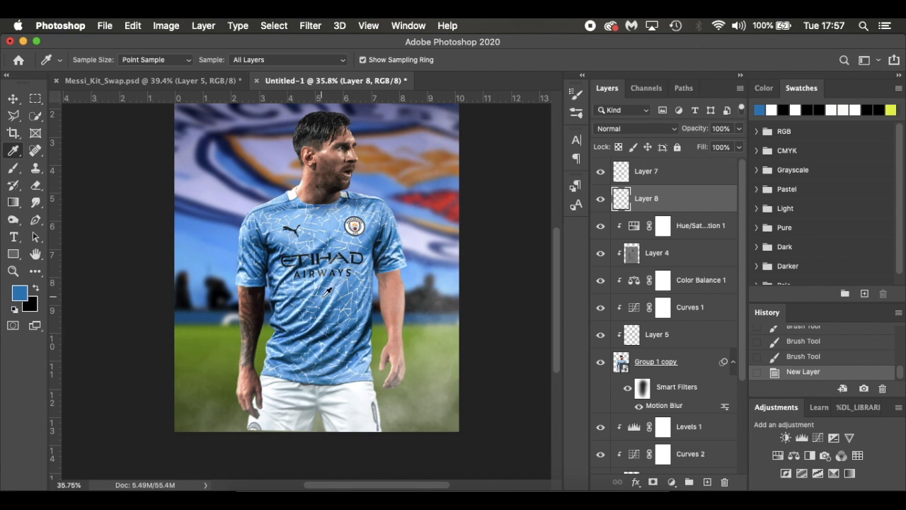
pyautogui.click(325, 290)
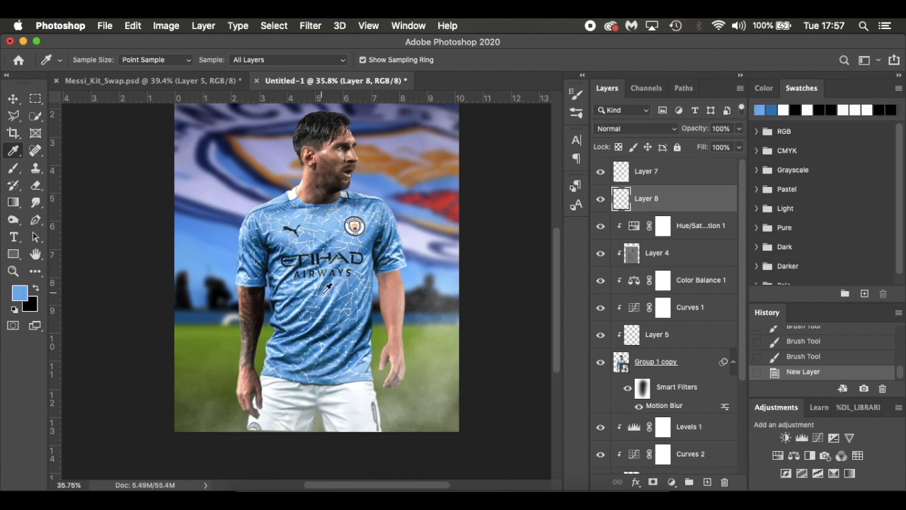
pyautogui.click(27, 297)
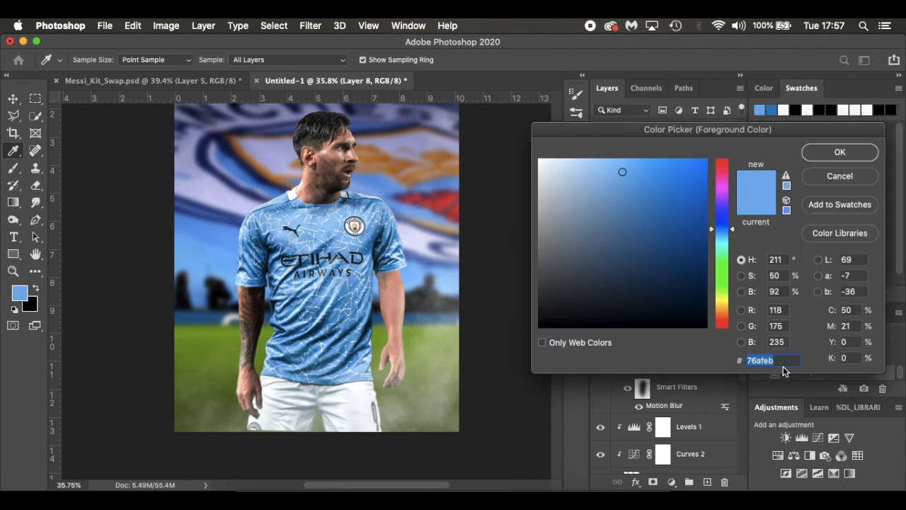
pyautogui.click(841, 153)
pyautogui.press('b')
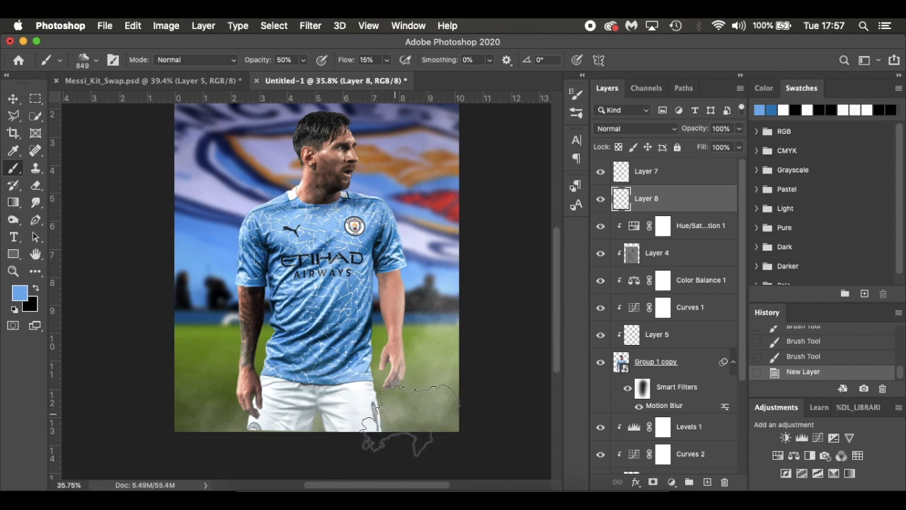
# Paint light blue fog on Layer 8 over the grass, shorts and hand in the lower part of the image
pyautogui.click(466, 371)
pyautogui.moveTo(439, 417)
pyautogui.mouseDown()
pyautogui.moveTo(353, 447)
pyautogui.moveTo(360, 411)
pyautogui.moveTo(246, 427)
pyautogui.moveTo(343, 404)
pyautogui.moveTo(499, 258)
pyautogui.mouseUp()
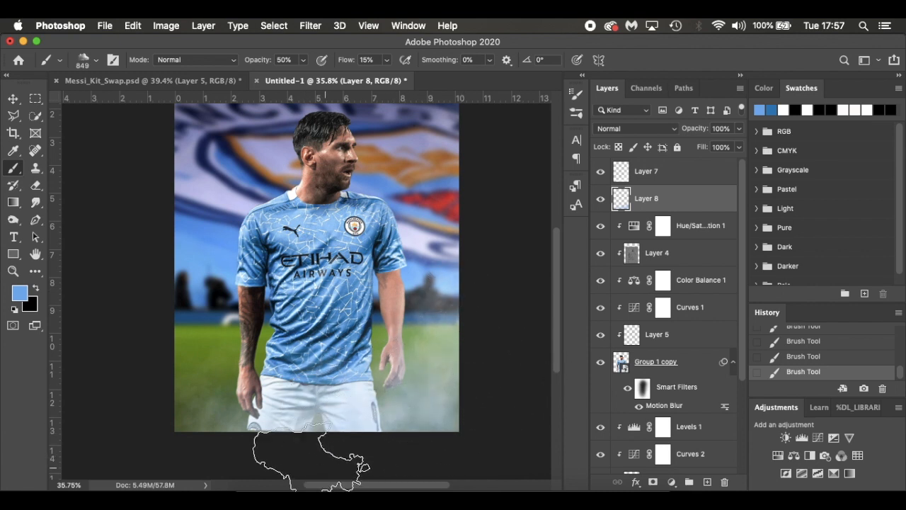
pyautogui.scroll(-3, 337, 453)
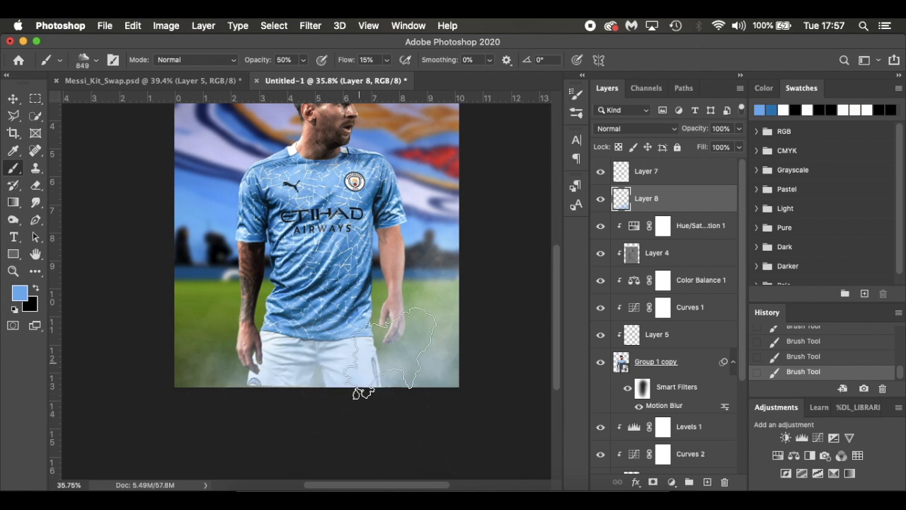
pyautogui.scroll(5, 474, 260)
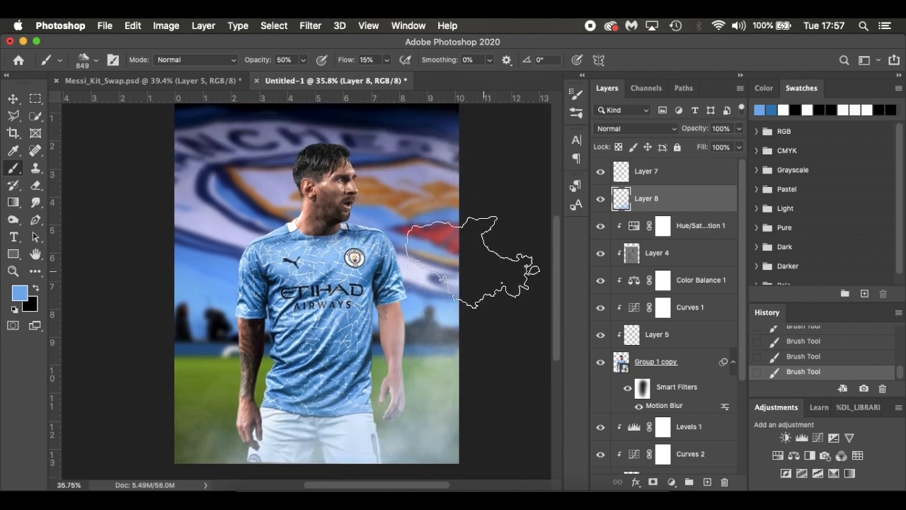
pyautogui.scroll(2, 506, 320)
pyautogui.hscroll(1, 506, 319)
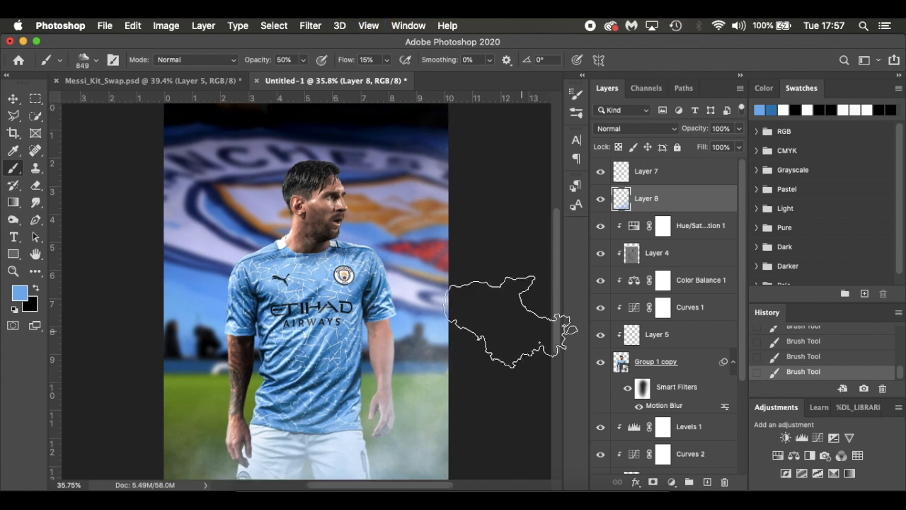
# Examine the layer stack of the Messi_Kit_Swap.psd document for reference and return to Untitled-1
pyautogui.press('v')
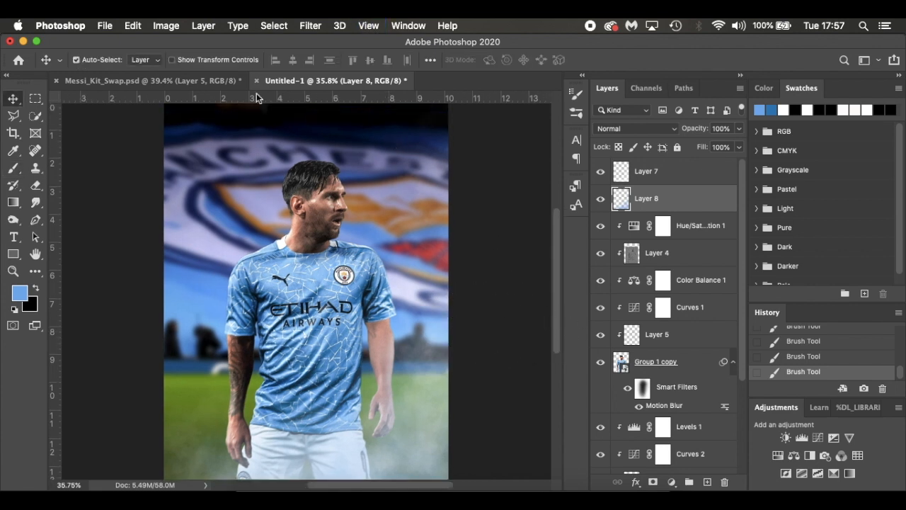
pyautogui.click(224, 83)
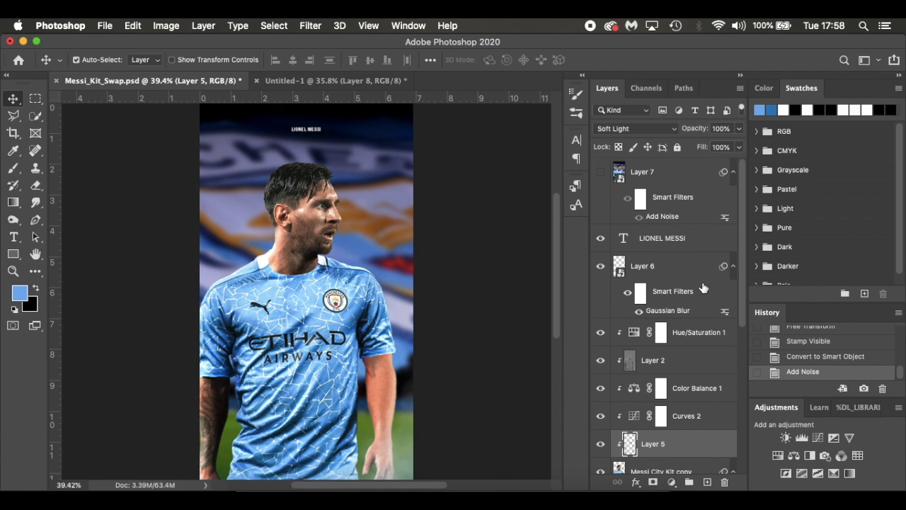
pyautogui.click(369, 79)
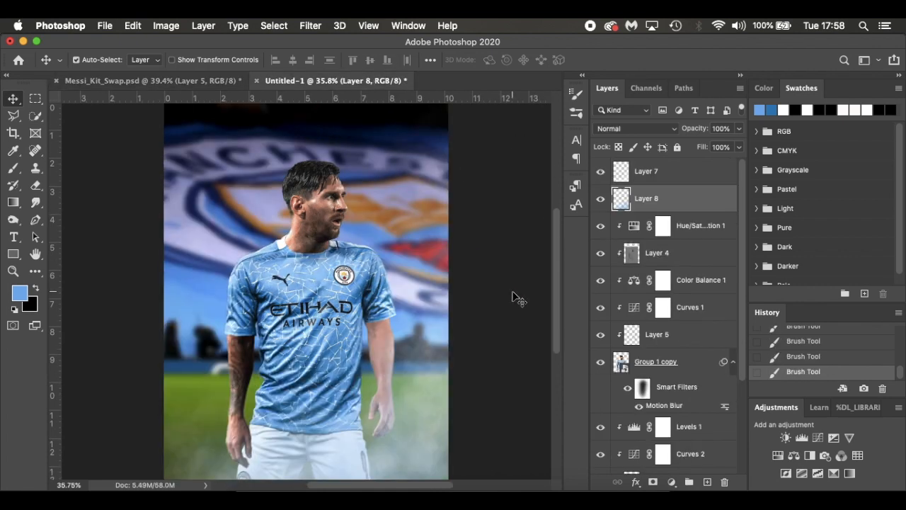
# Combine the two fog layers, Layer 7 and Layer 8, into a single smart object
pyautogui.keyDown('shift'); pyautogui.click(712, 182); pyautogui.keyUp('shift')
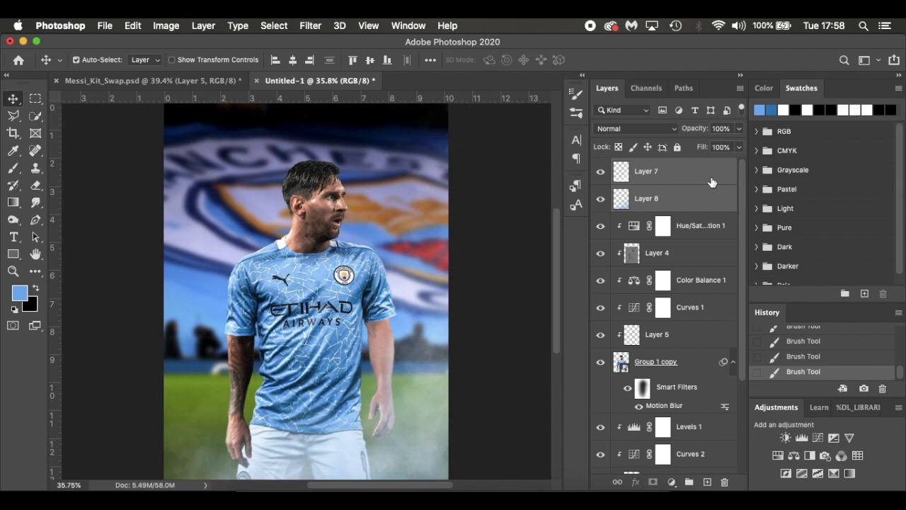
pyautogui.rightClick(712, 181)
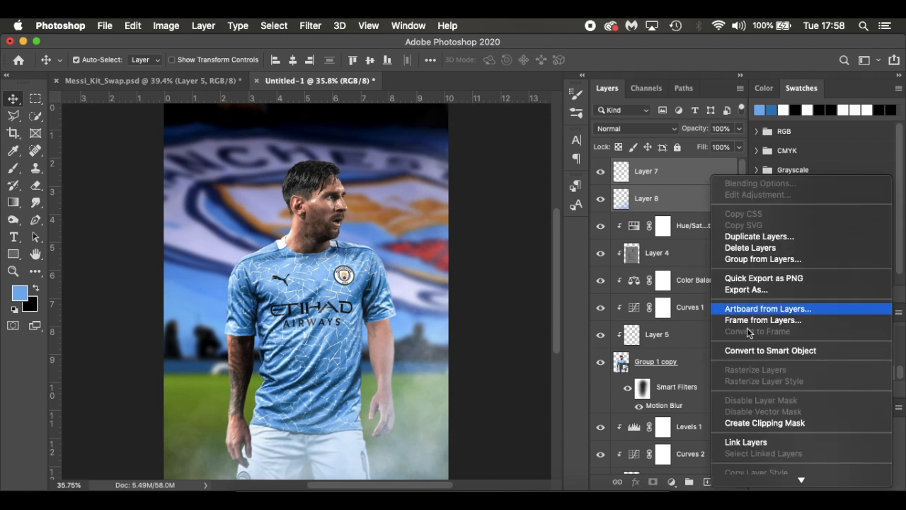
pyautogui.click(750, 352)
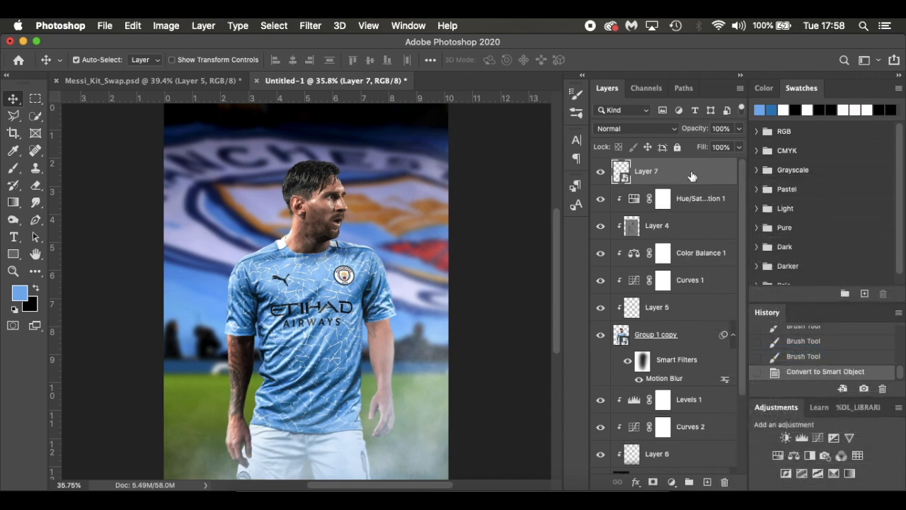
# Apply a Gaussian Blur with a 10-pixel radius to the fog smart object and stamp all visible layers into a new top layer
pyautogui.click(315, 27)
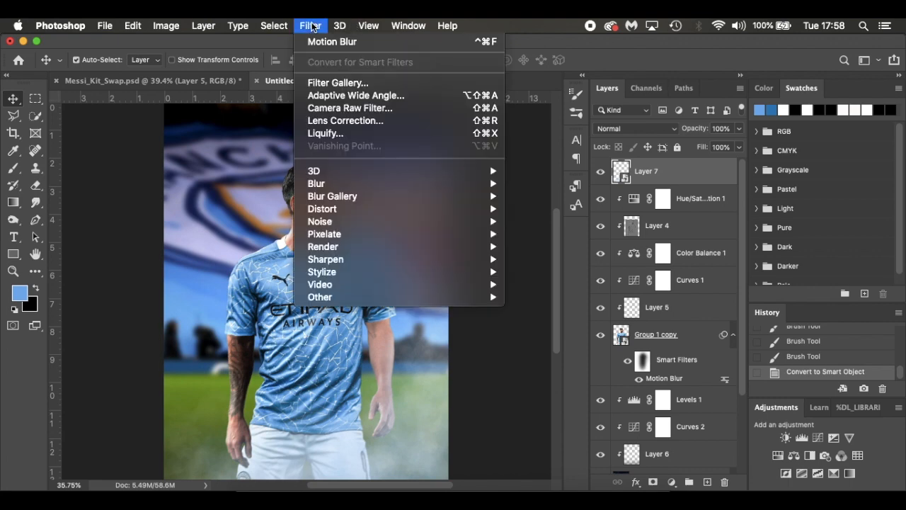
pyautogui.moveTo(354, 185)
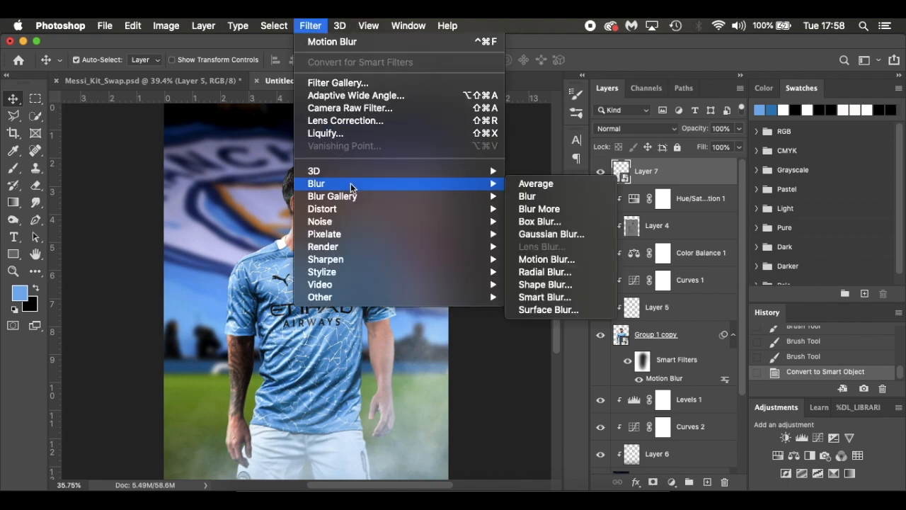
pyautogui.click(589, 235)
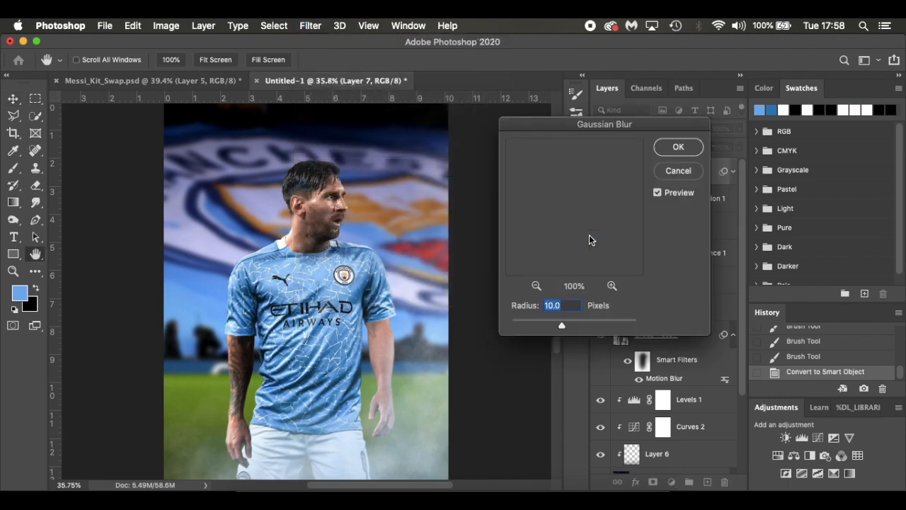
pyautogui.click(681, 149)
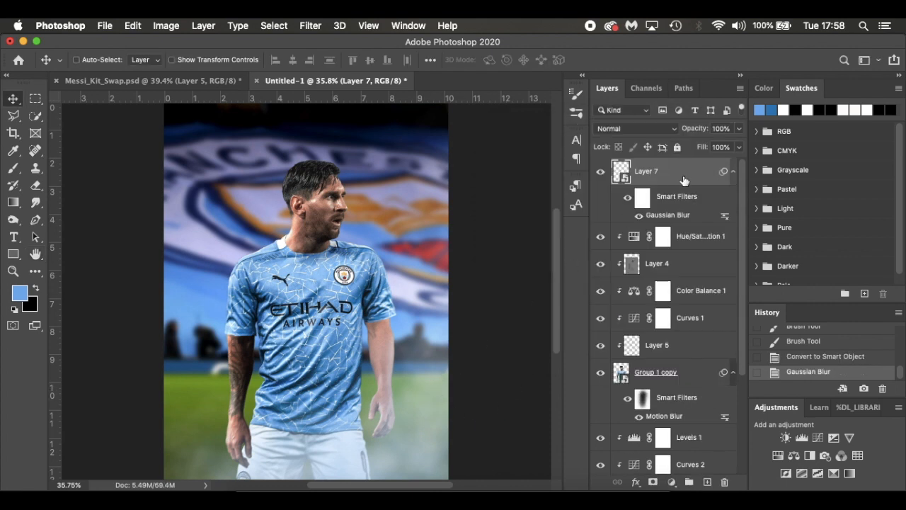
pyautogui.press('alt+shift+super+e')
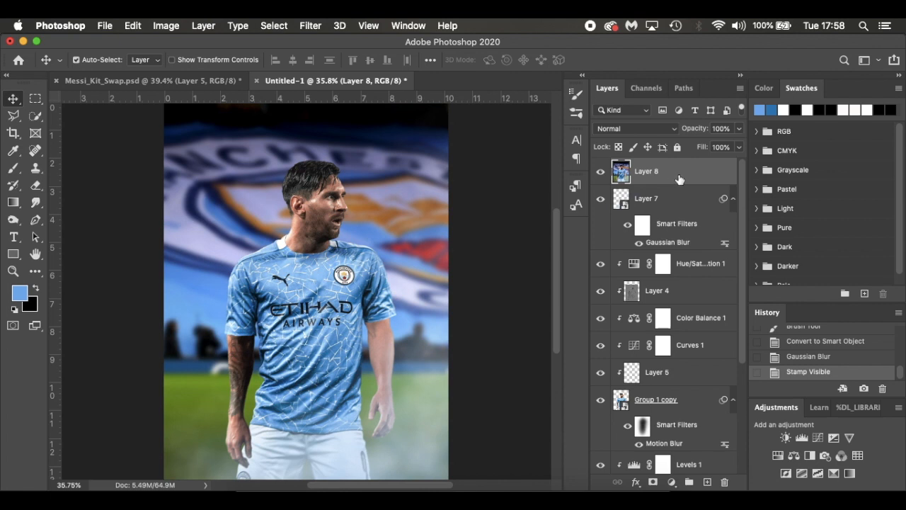
# Crop the image to a 9:16 portrait frame around the player, from the dark area above the head down to the top of the shorts
pyautogui.click(13, 132)
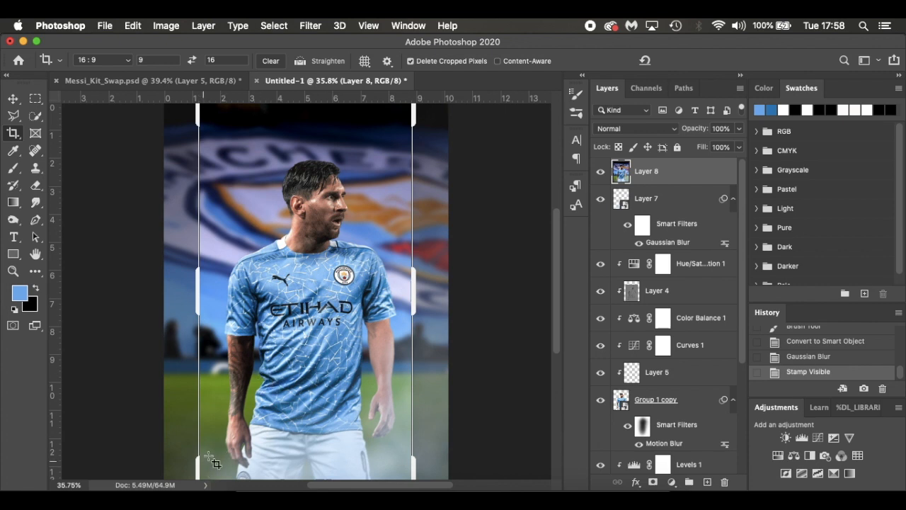
pyautogui.scroll(-1, 245, 260)
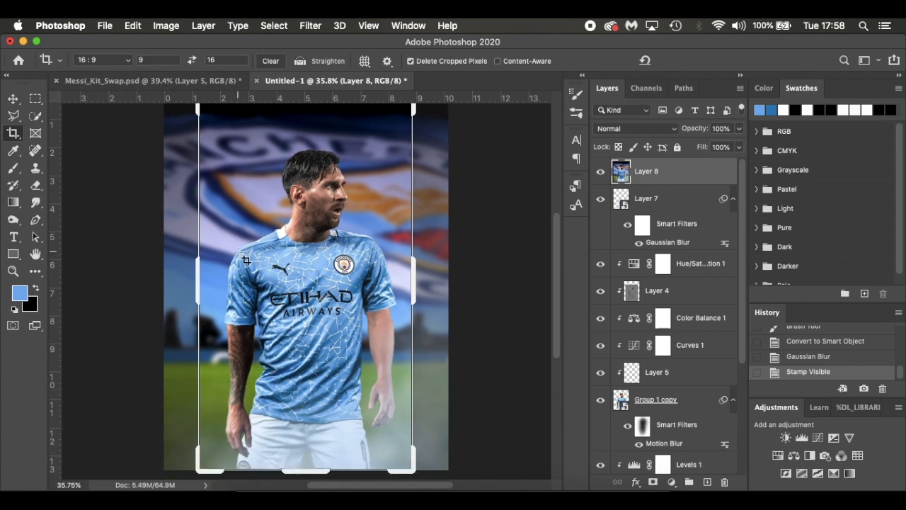
pyautogui.click(199, 471)
pyautogui.moveTo(199, 471); pyautogui.dragTo(221, 451)
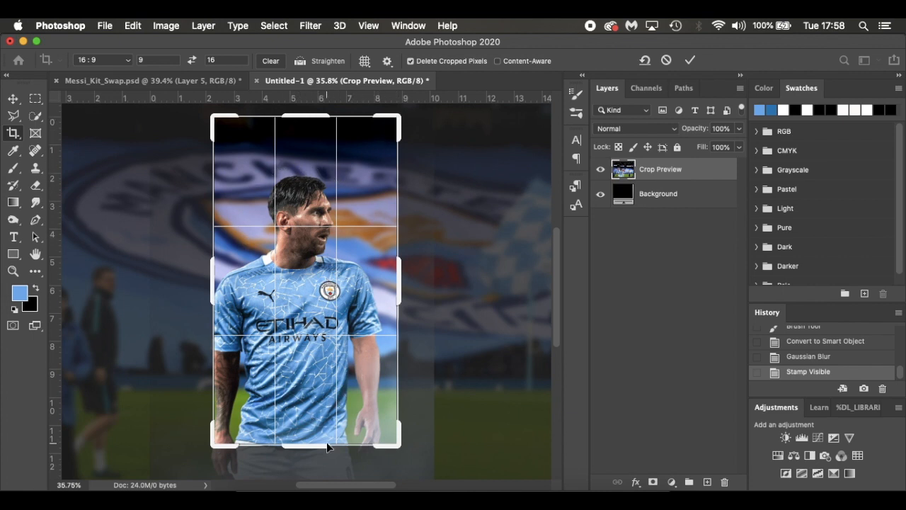
pyautogui.moveTo(371, 391); pyautogui.dragTo(371, 386)
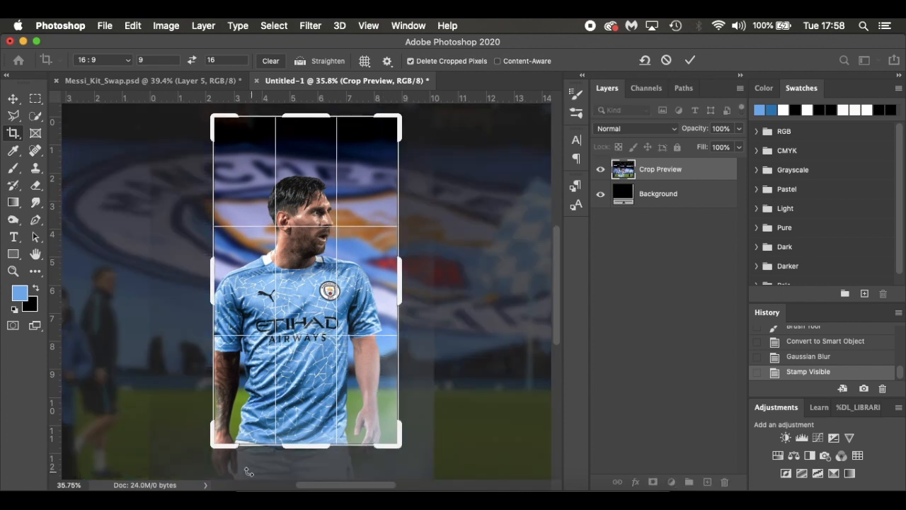
pyautogui.moveTo(213, 448); pyautogui.dragTo(214, 450)
pyautogui.moveTo(400, 448); pyautogui.dragTo(405, 451)
pyautogui.moveTo(401, 134); pyautogui.dragTo(401, 133)
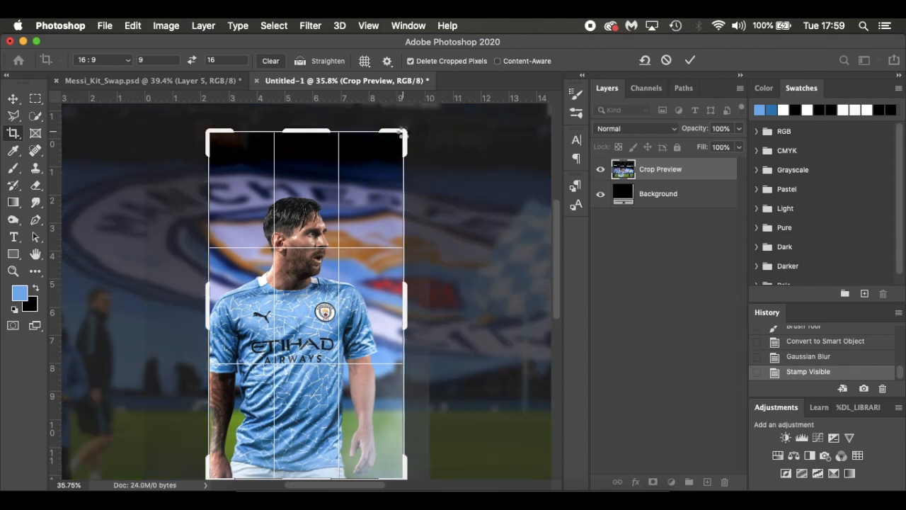
pyautogui.press('Return')
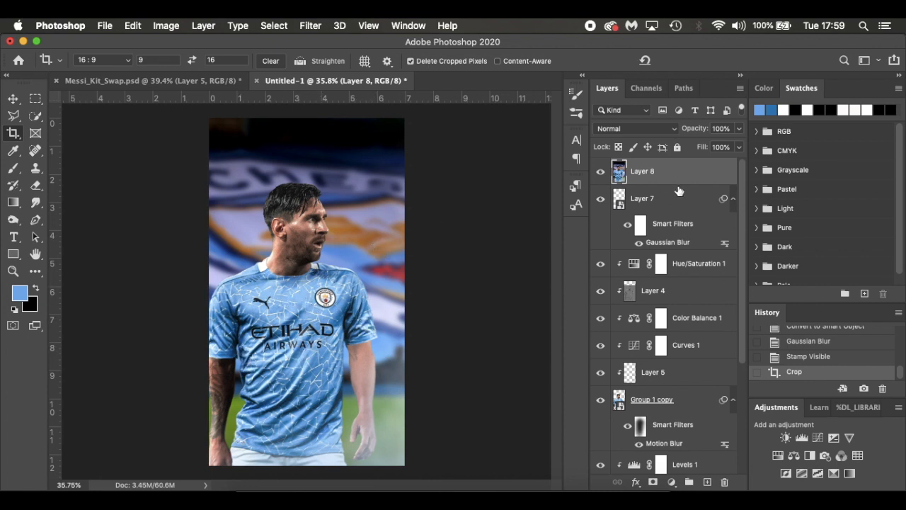
# Add 3% monochromatic Gaussian noise to the stamped top layer, keeping the current crop frame
pyautogui.click(312, 25)
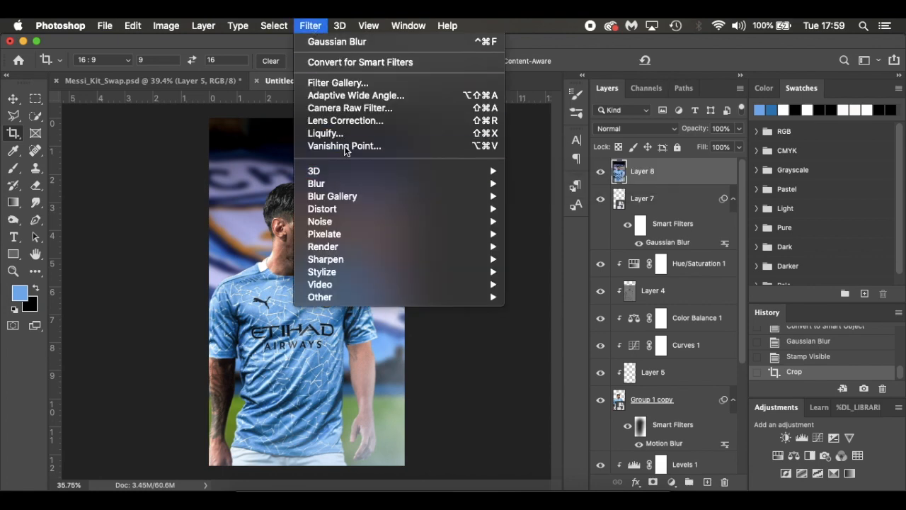
pyautogui.moveTo(376, 224)
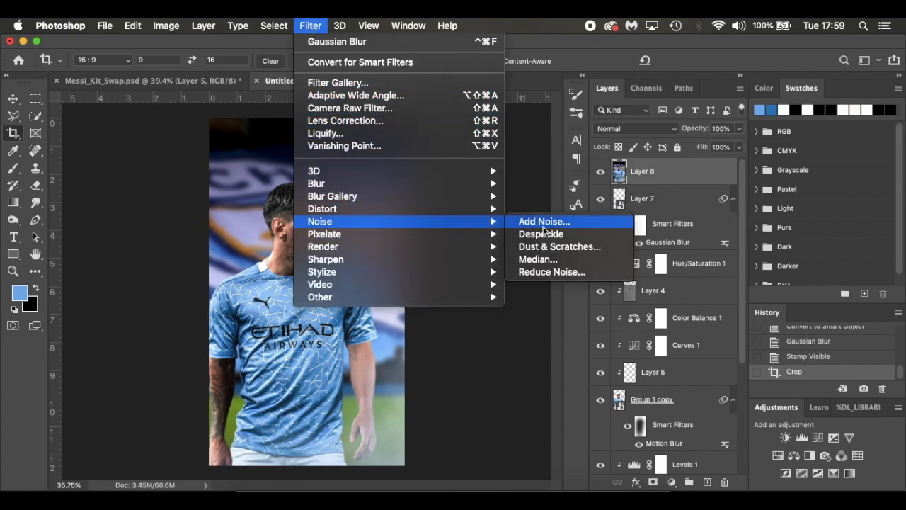
pyautogui.click(575, 222)
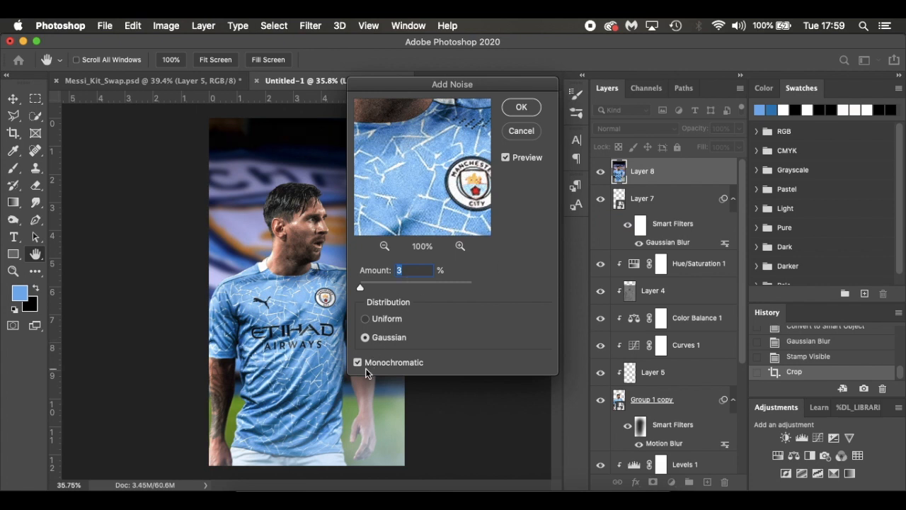
pyautogui.click(522, 107)
pyautogui.press('c')
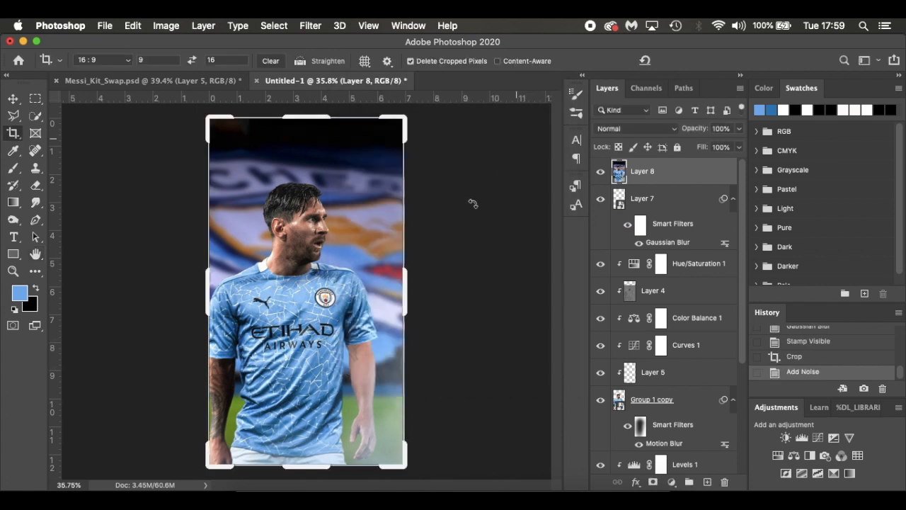
pyautogui.click(443, 317)
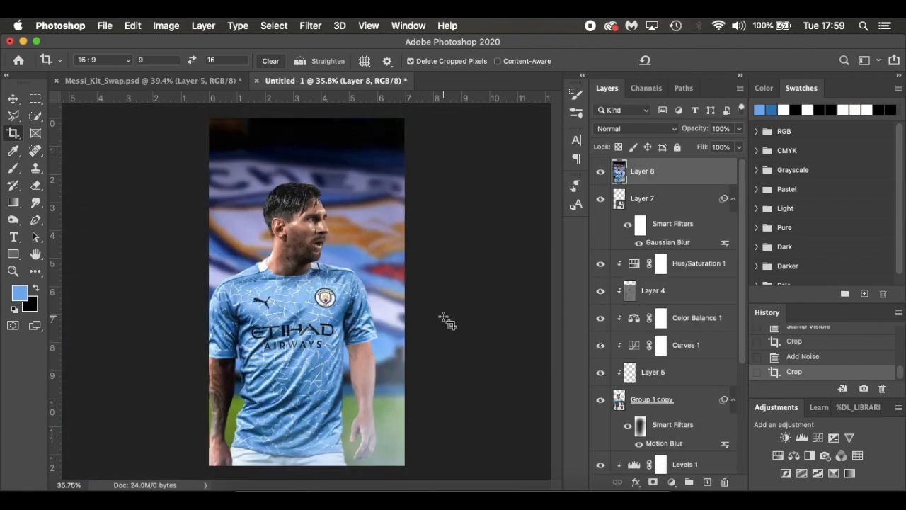
# Examine the finished composite up close, from the face and shirt down to the hand and fog, and as a whole
pyautogui.press('v')
pyautogui.scroll(3, 328, 216)
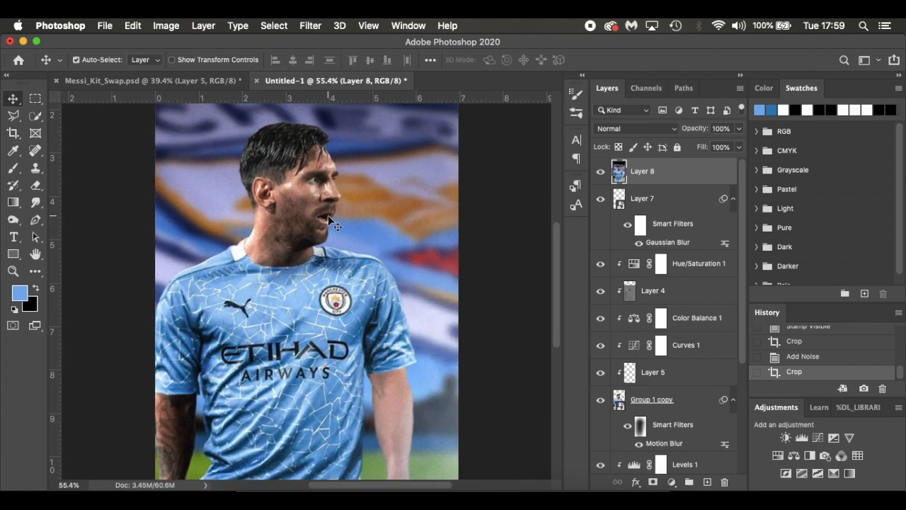
pyautogui.scroll(-2, 328, 215)
pyautogui.scroll(-2, 328, 213)
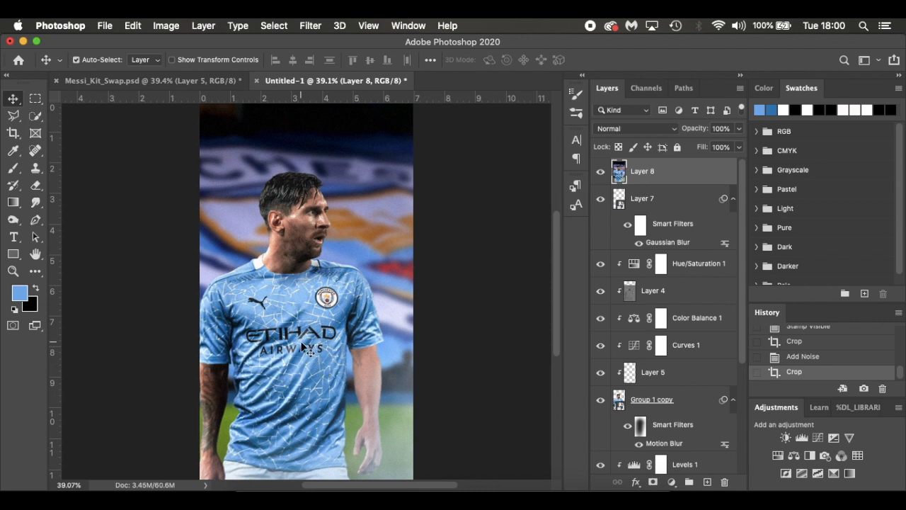
pyautogui.scroll(3, 304, 347)
pyautogui.scroll(-5, 304, 376)
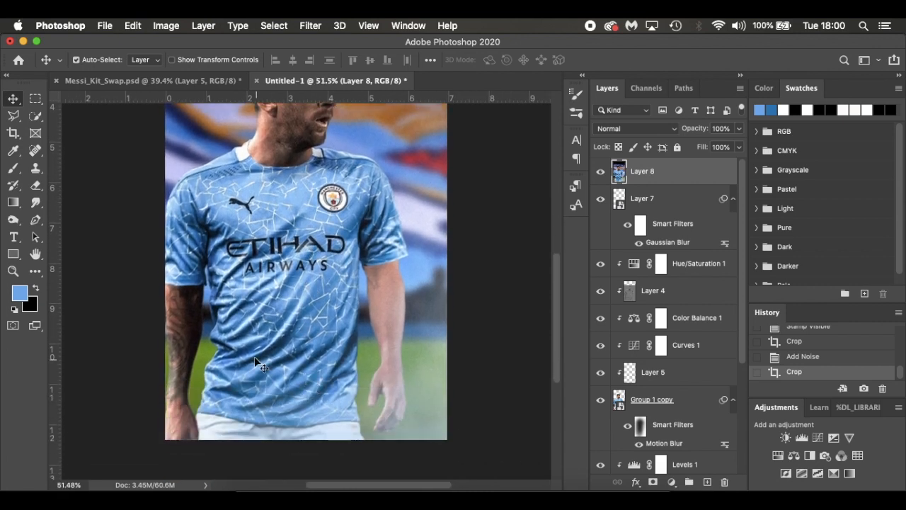
pyautogui.scroll(4, 339, 308)
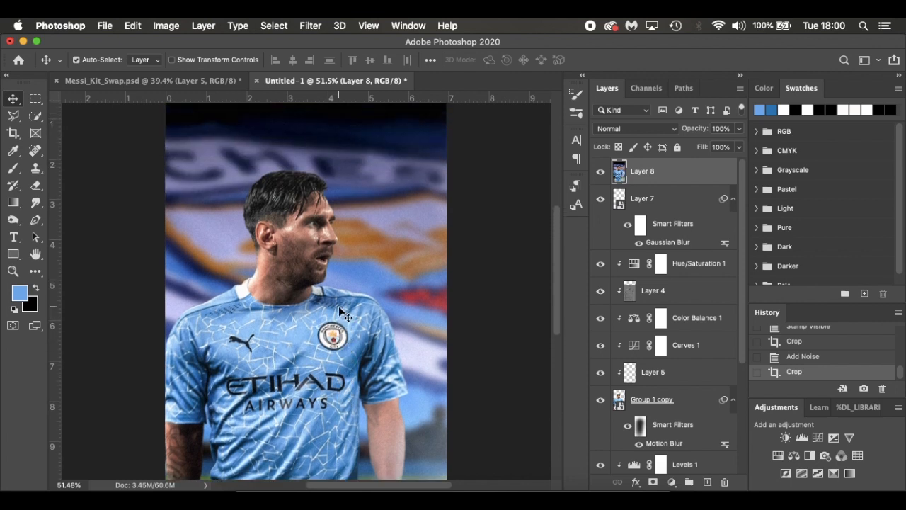
pyautogui.scroll(-3, 339, 306)
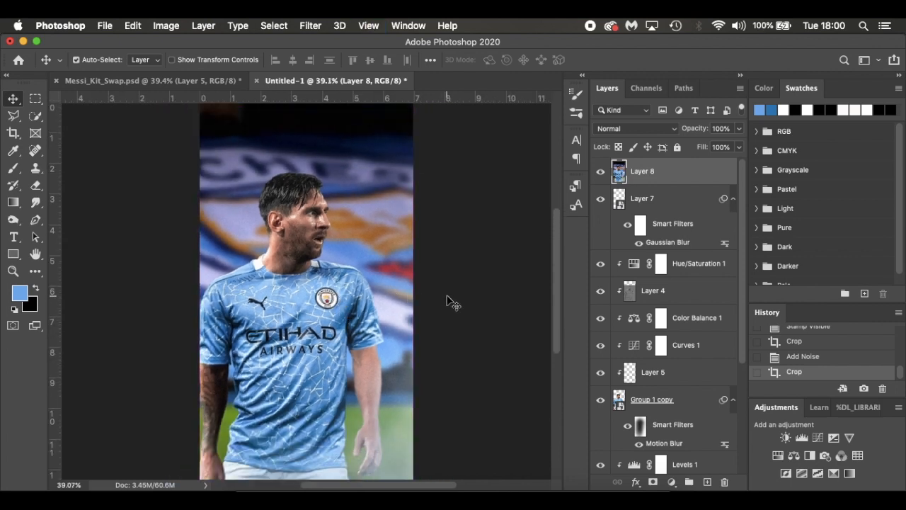